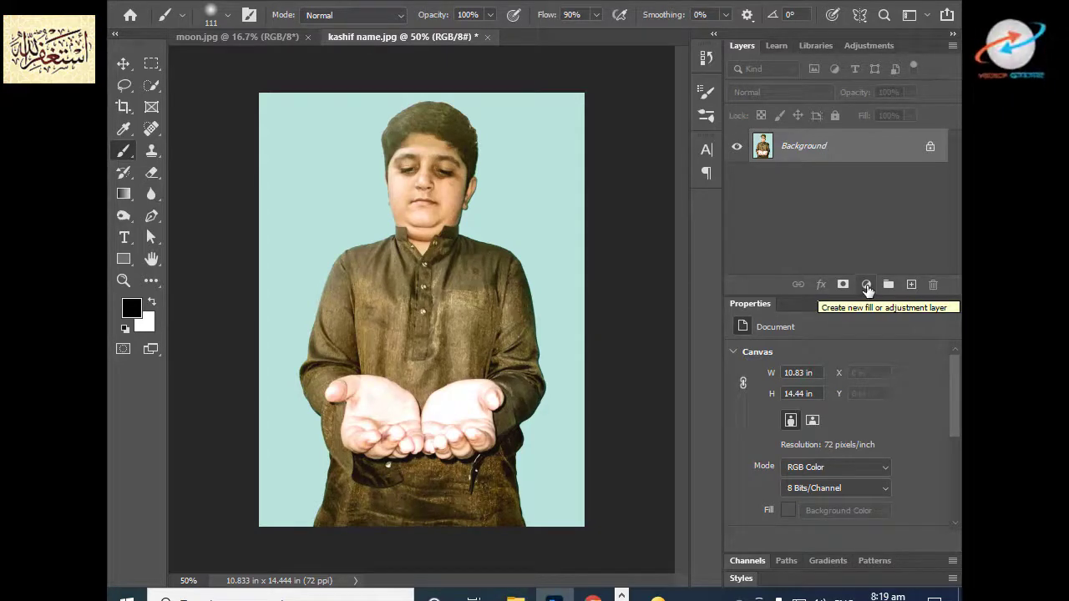
- Add a black Solid Color fill layer over the portrait and lower its opacity to 75%
left_click(867, 286)
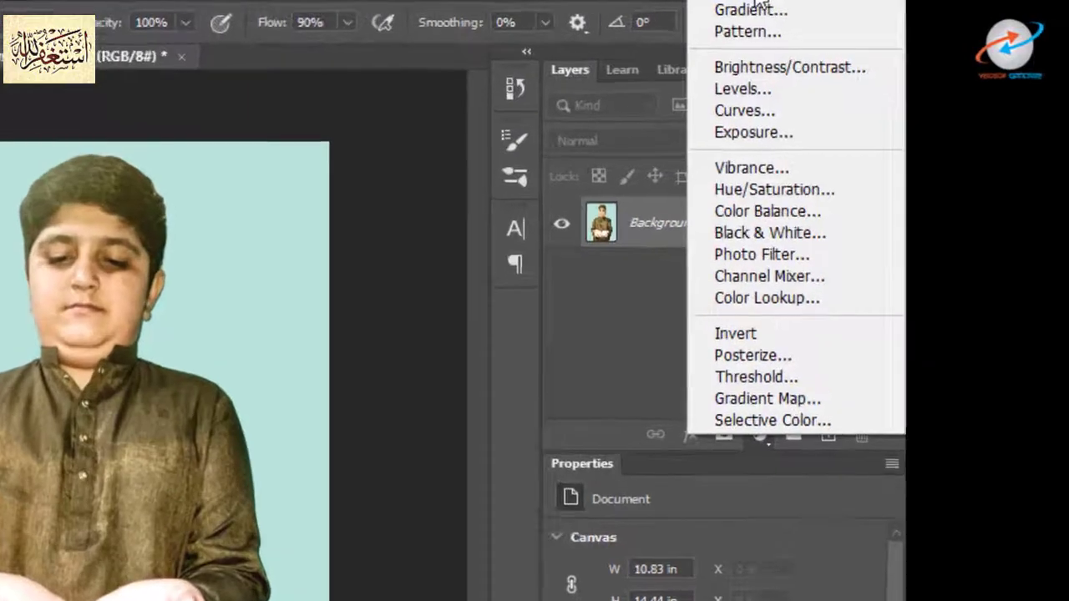
left_click(864, 3)
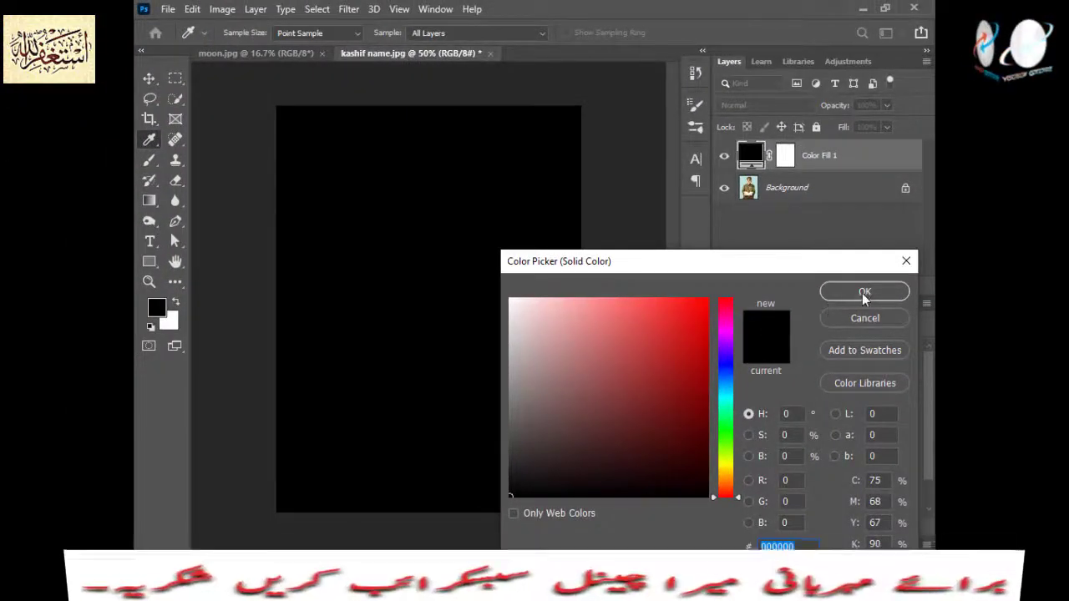
left_click(863, 293)
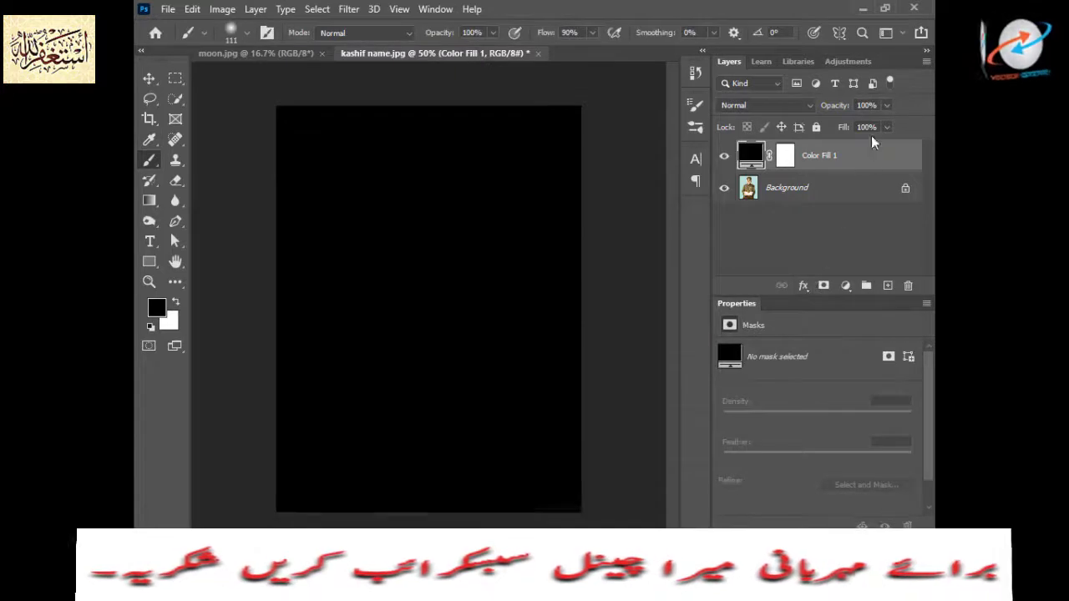
left_click(886, 105)
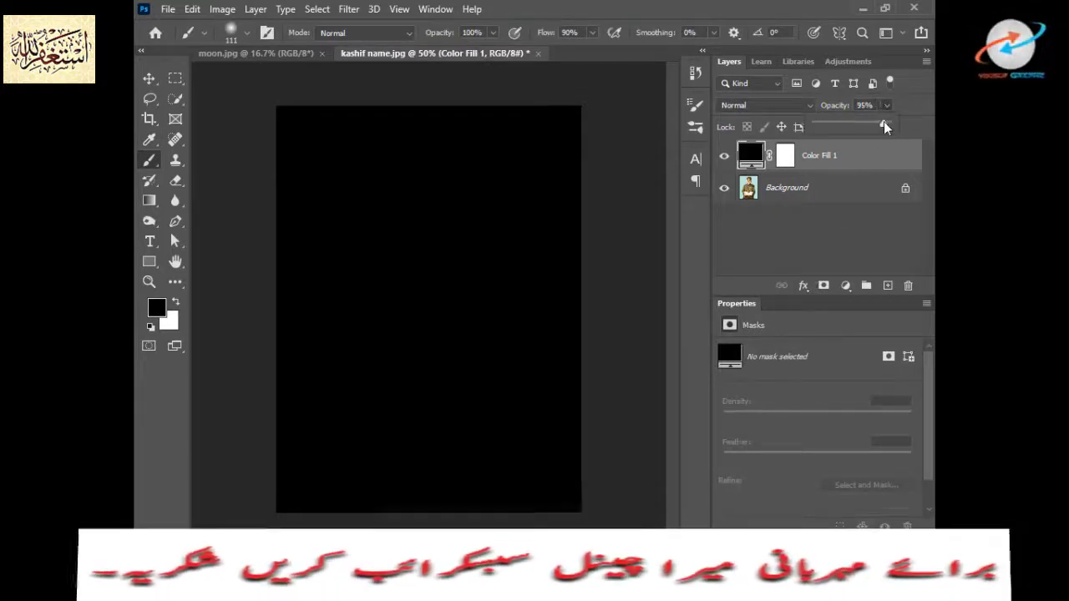
left_click_drag(883, 122, 875, 131)
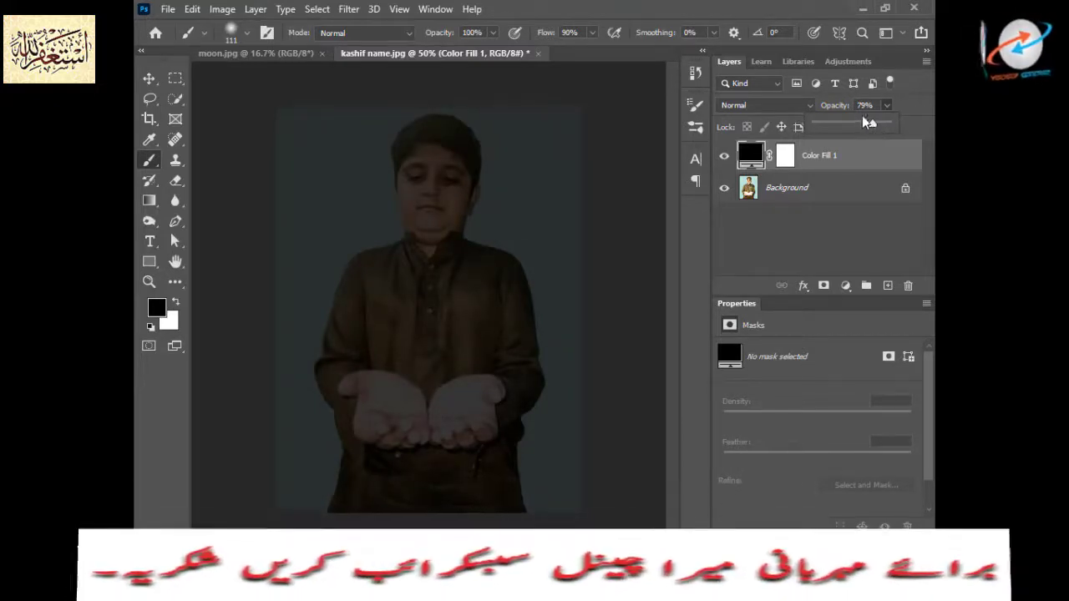
left_click_drag(871, 123, 869, 123)
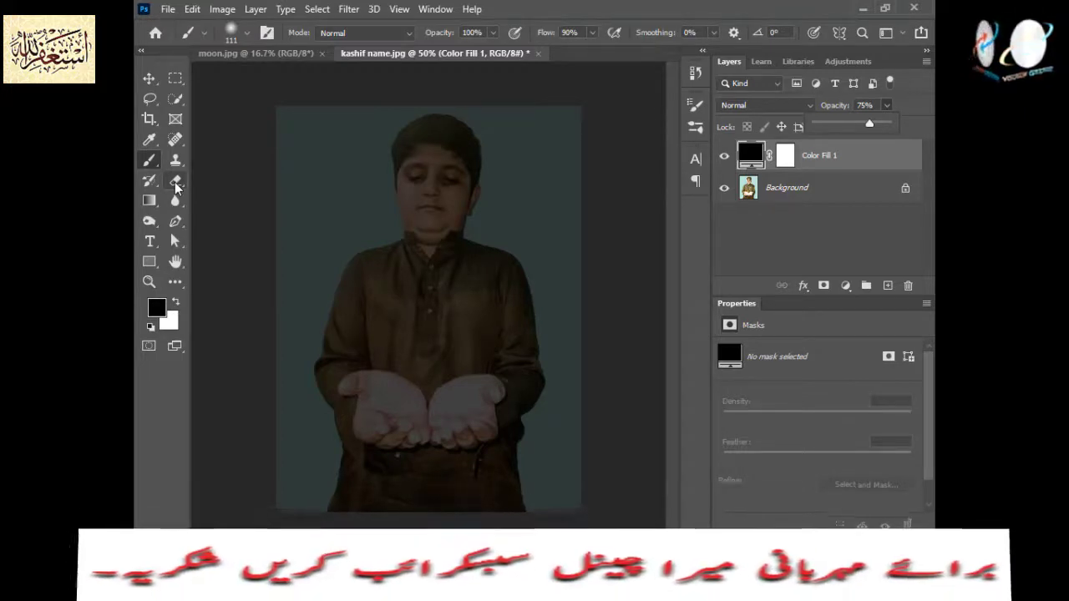
- With a soft 155 px eraser, rasterize the fill layer and erase it over the neck and face
left_click(175, 182)
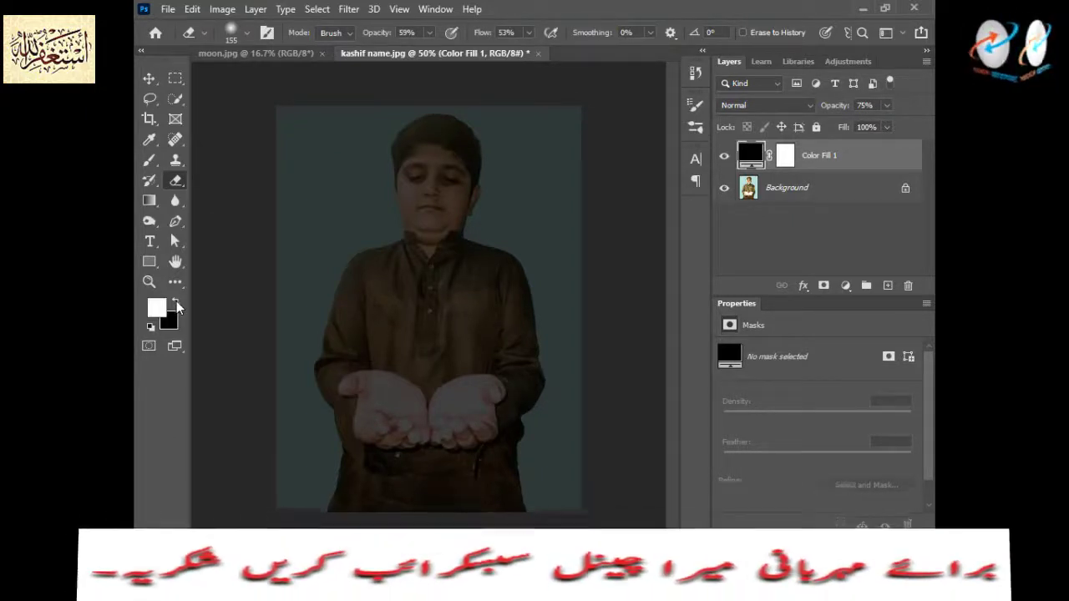
left_click(231, 30)
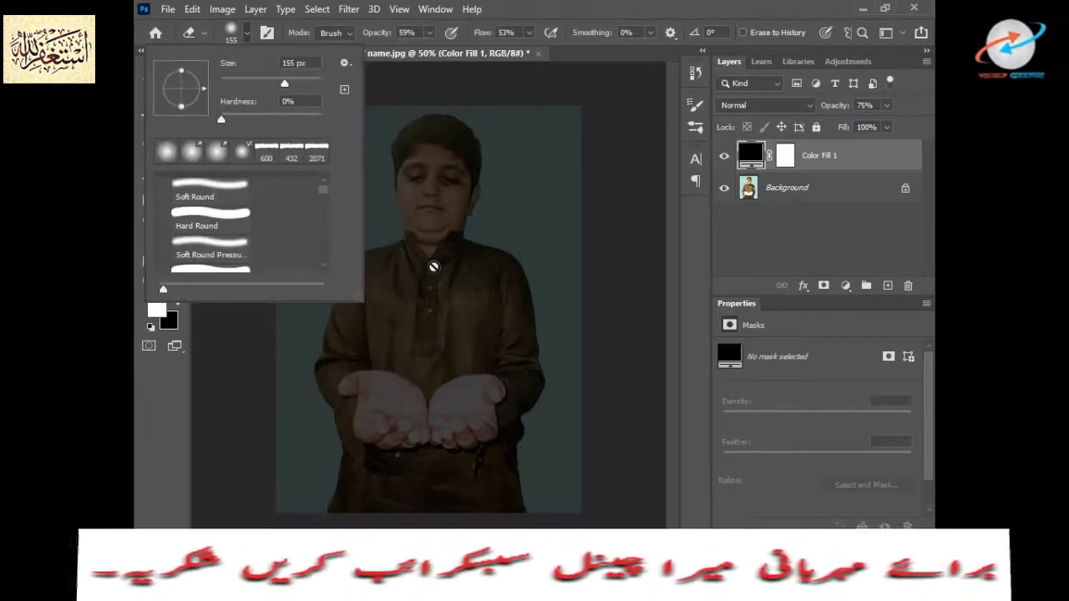
left_click(433, 266)
left_click(486, 239)
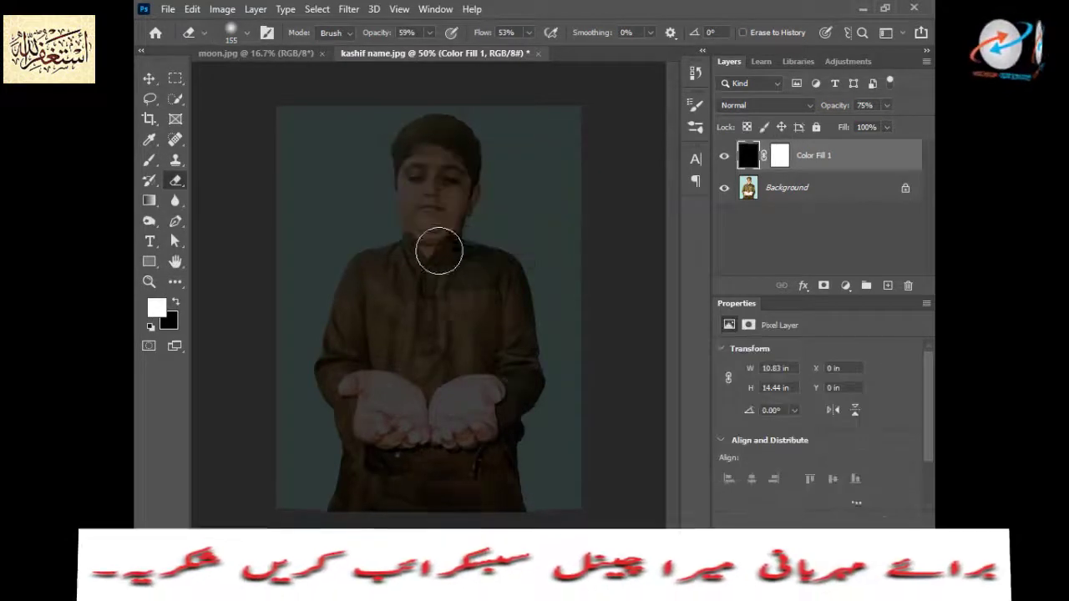
left_click_drag(438, 251, 421, 197)
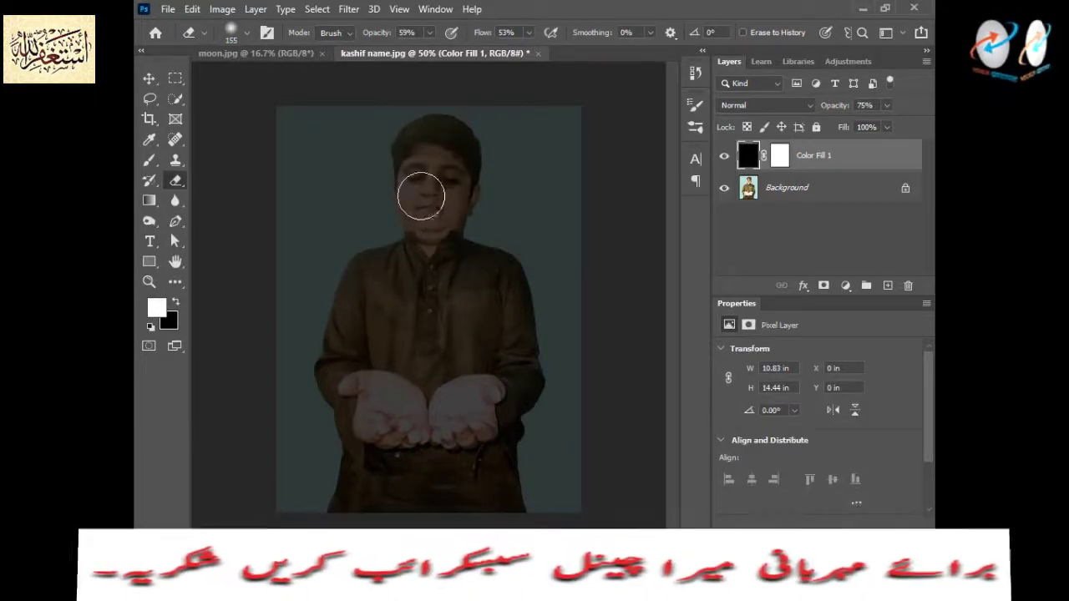
- Set eraser opacity and flow to 100% and erase over the mouth, chin, neck and upper chest
left_click(426, 32)
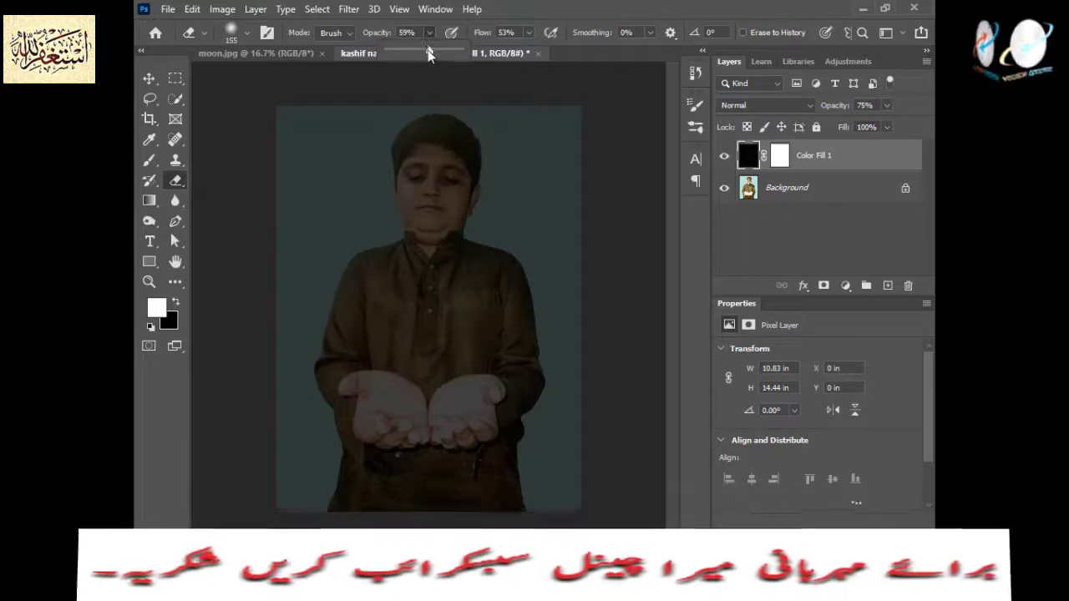
left_click_drag(429, 53, 573, 51)
left_click(528, 32)
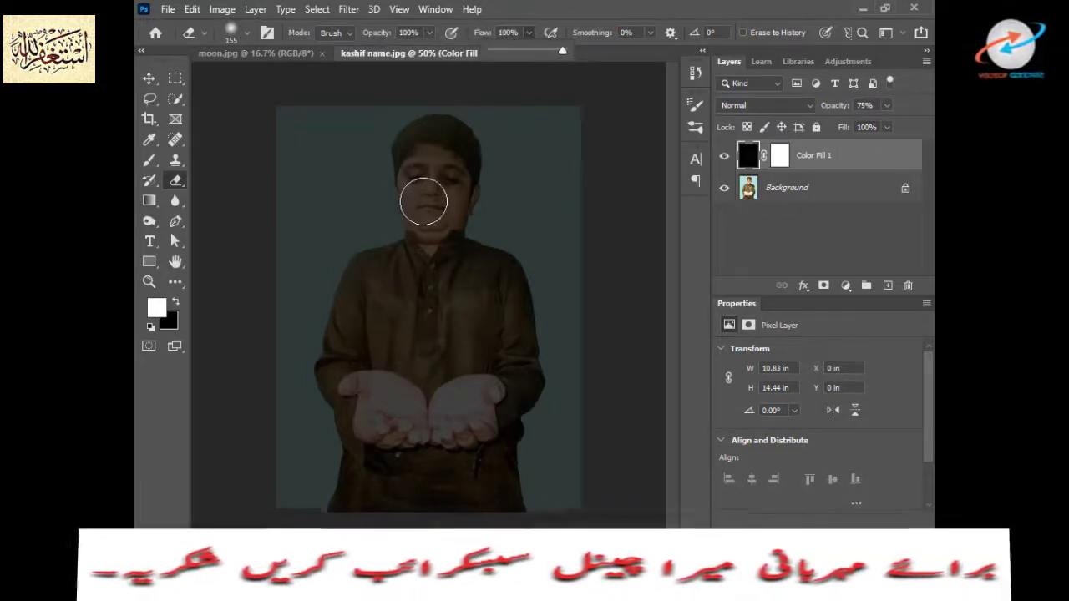
left_click_drag(425, 198, 430, 177)
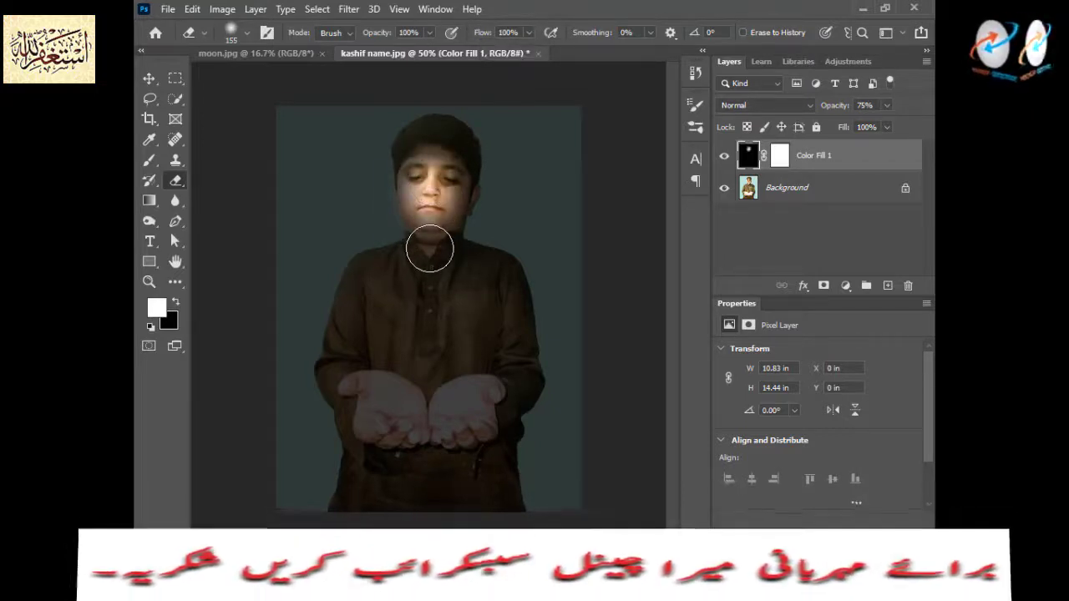
mouse_move(427, 246)
left_mouse_down()
mouse_move(426, 281)
mouse_move(455, 262)
mouse_move(489, 277)
mouse_move(453, 306)
mouse_move(420, 284)
mouse_move(393, 293)
mouse_move(467, 306)
mouse_move(409, 274)
mouse_move(424, 213)
mouse_move(410, 312)
mouse_move(475, 317)
mouse_move(470, 210)
mouse_move(468, 306)
mouse_move(378, 328)
mouse_move(382, 317)
mouse_move(376, 336)
left_mouse_up()
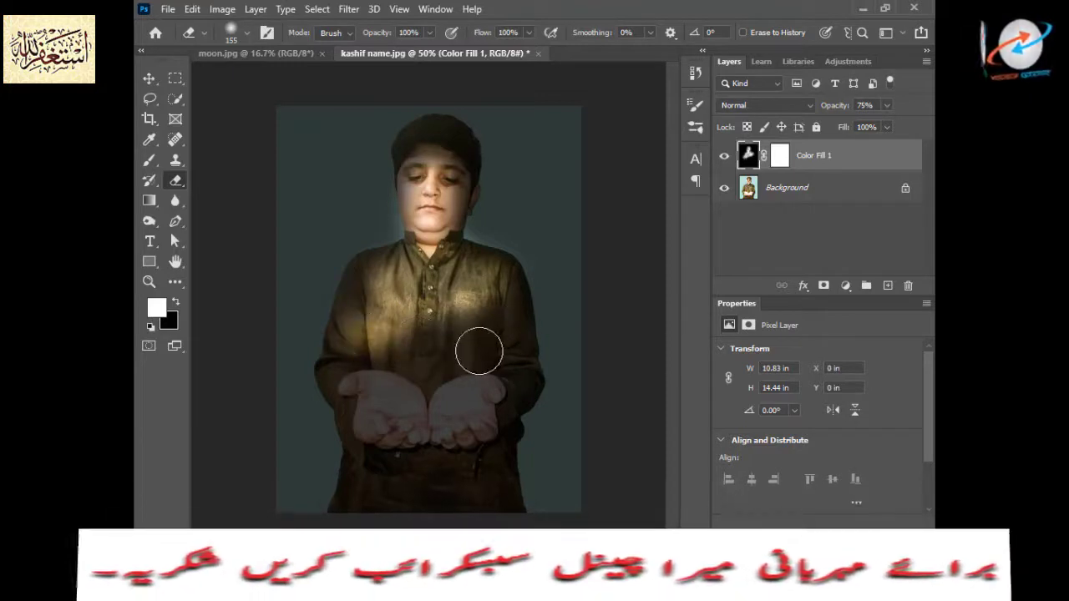
- Lower eraser opacity and flow and softly lighten the chest, both arms and lower shirt
left_click(430, 32)
left_click_drag(429, 55, 407, 57)
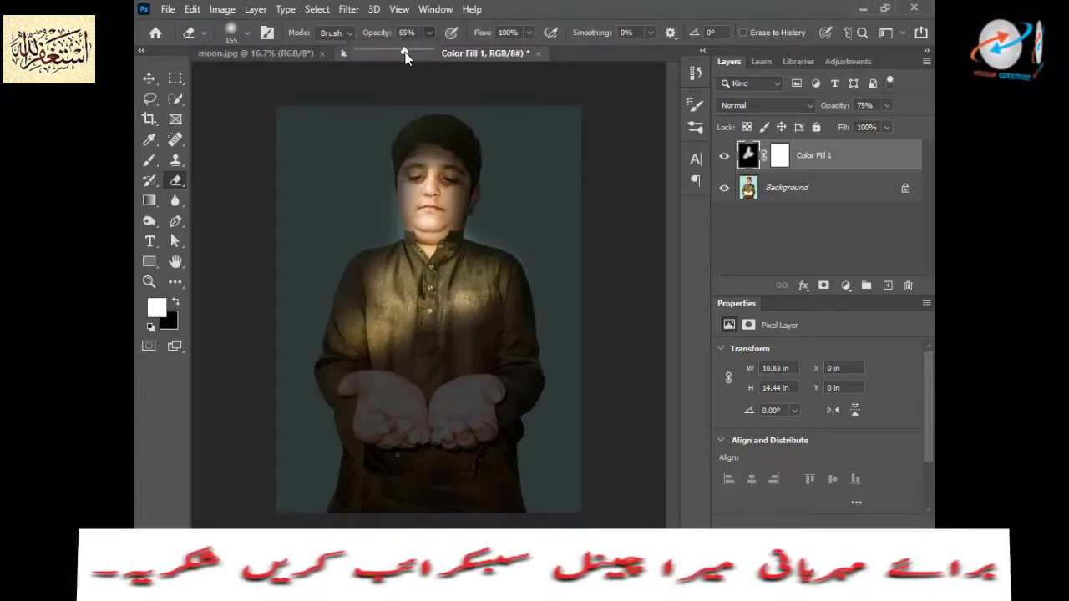
left_click(528, 32)
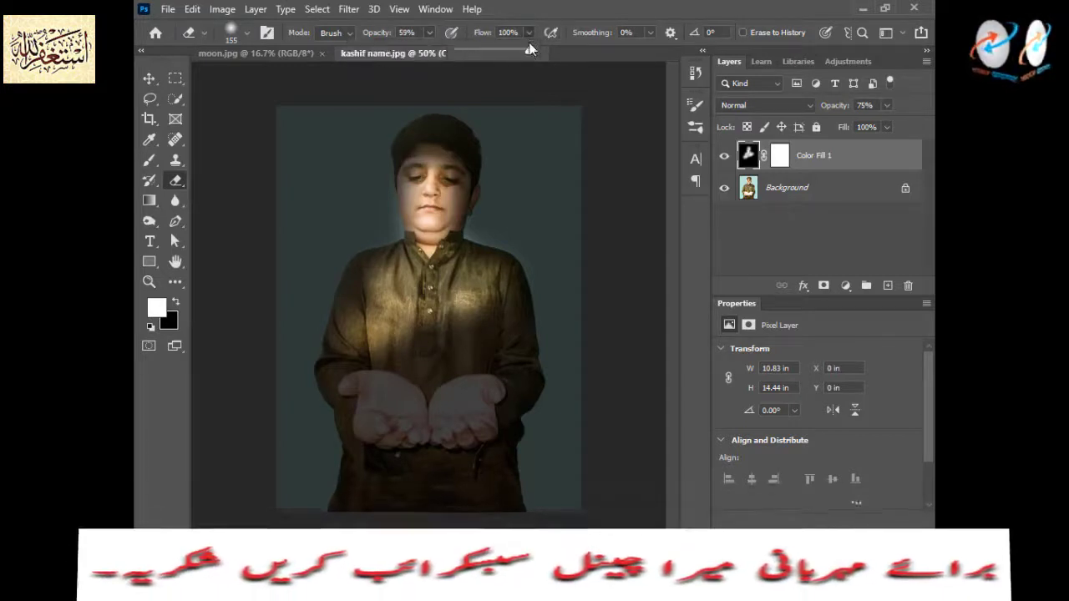
left_click_drag(528, 51, 508, 51)
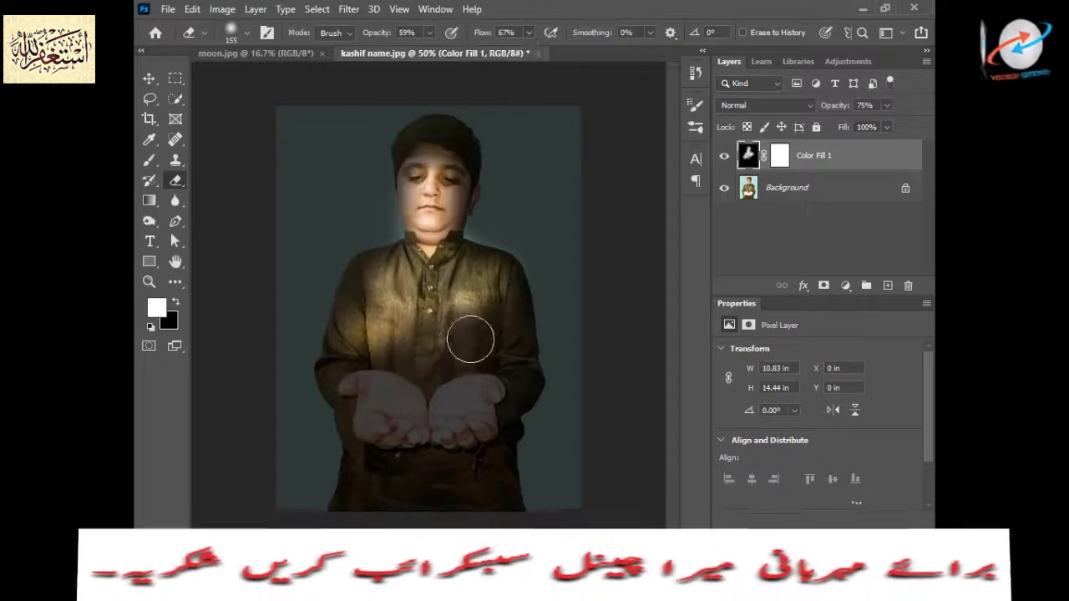
mouse_move(445, 359)
left_mouse_down()
mouse_move(493, 337)
mouse_move(523, 394)
left_mouse_up()
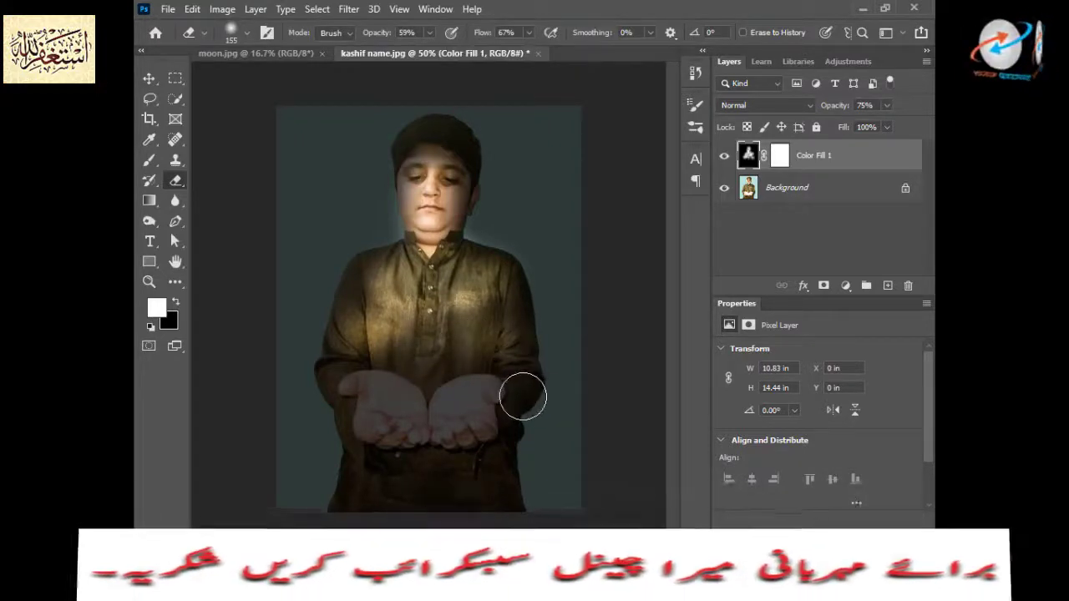
mouse_move(299, 398)
left_mouse_down()
mouse_move(354, 317)
mouse_move(348, 358)
mouse_move(357, 342)
left_mouse_up()
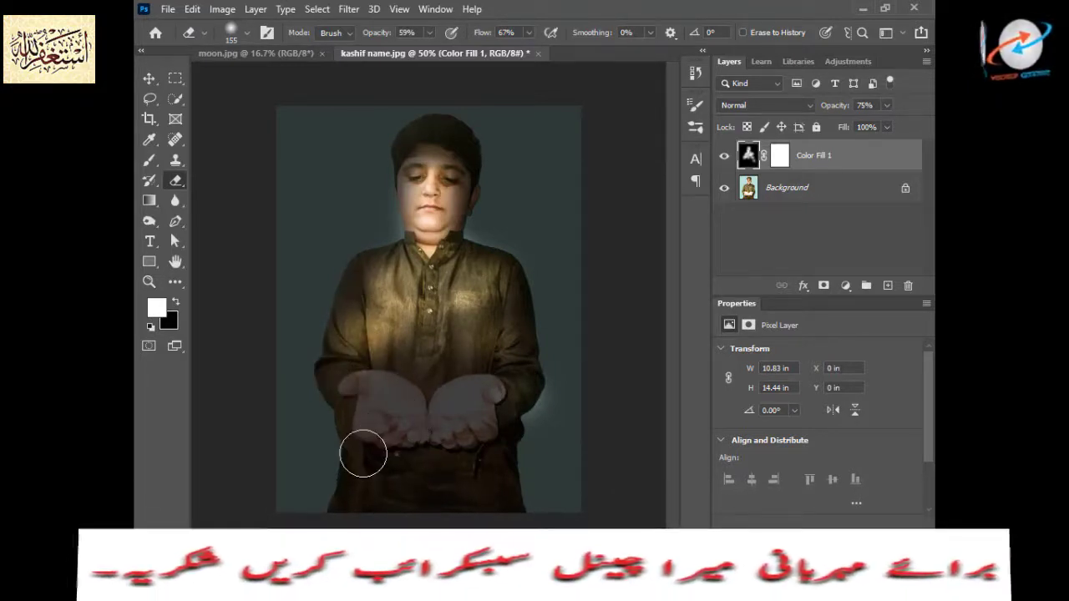
left_click_drag(362, 448, 379, 349)
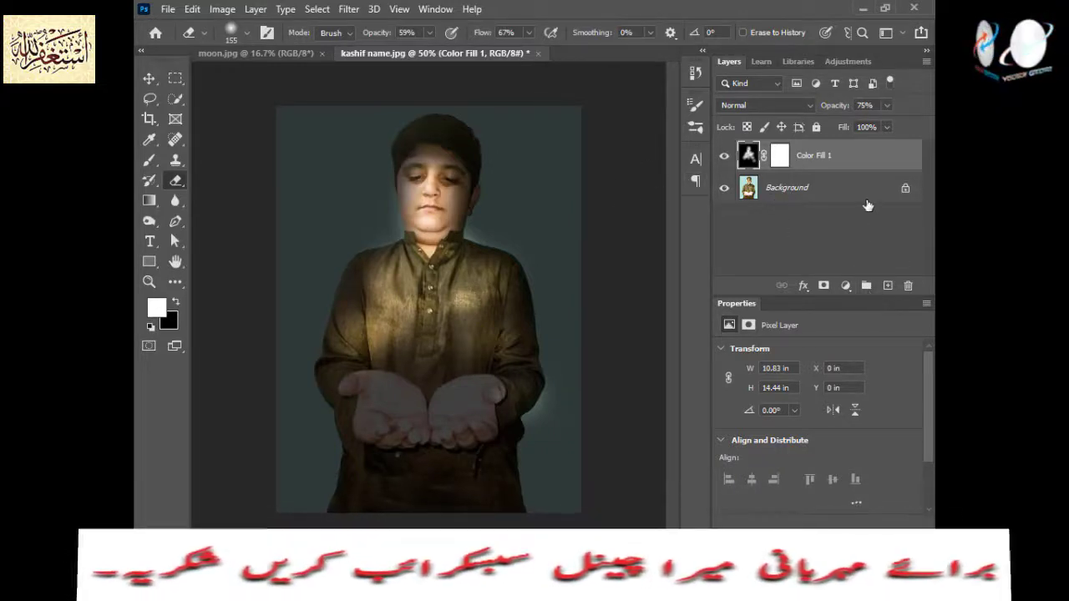
- Raise the Color Fill 1 opacity to 85% and brighten the chest a little more
left_click(888, 106)
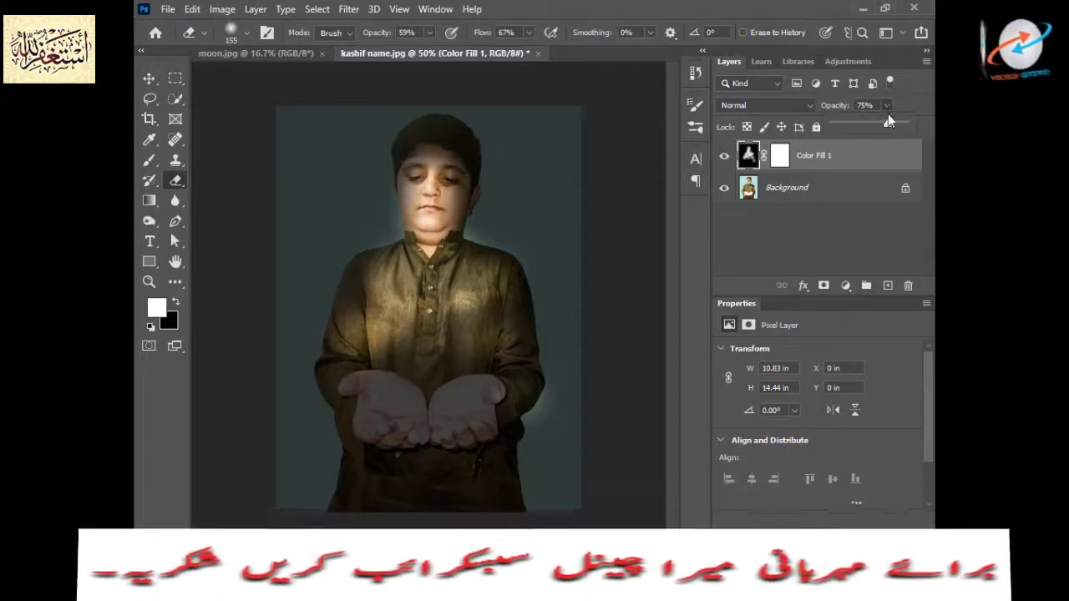
left_click_drag(890, 124, 894, 124)
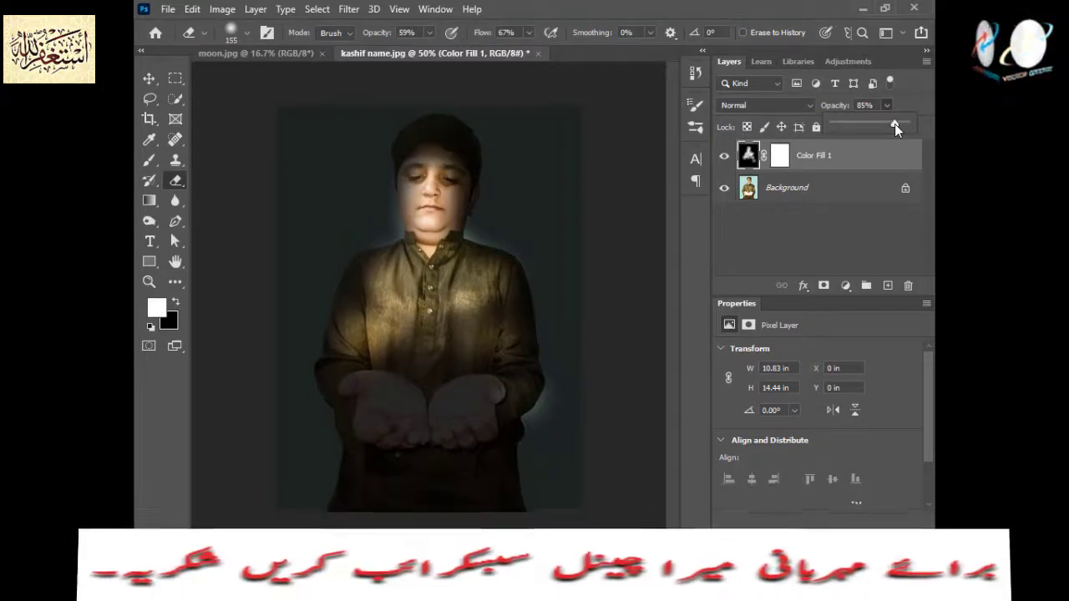
mouse_move(479, 311)
left_mouse_down()
mouse_move(444, 318)
mouse_move(449, 349)
mouse_move(484, 303)
mouse_move(451, 341)
mouse_move(394, 338)
mouse_move(413, 337)
mouse_move(454, 267)
mouse_move(430, 213)
mouse_move(442, 184)
mouse_move(439, 276)
mouse_move(417, 240)
mouse_move(422, 180)
mouse_move(453, 334)
left_mouse_up()
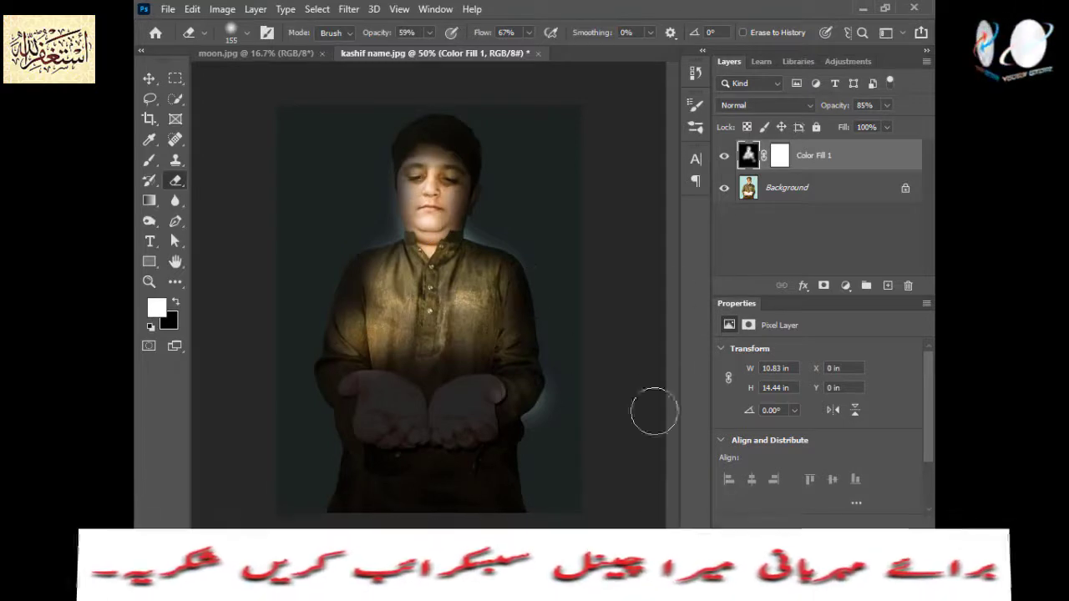
- Add a new empty layer above Background and set up a black brush
left_click(822, 192)
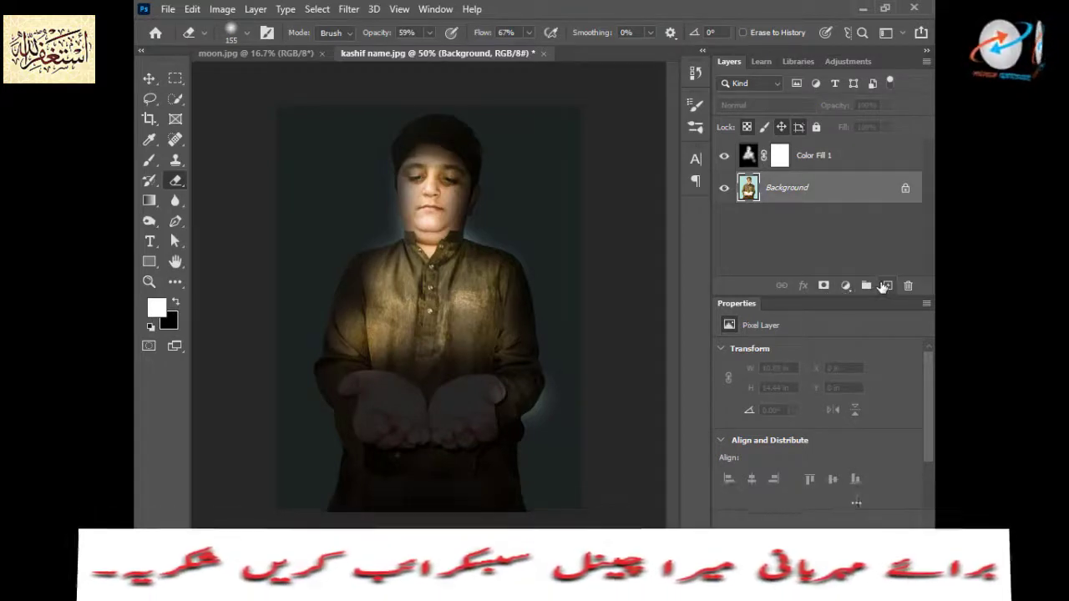
left_click(886, 286)
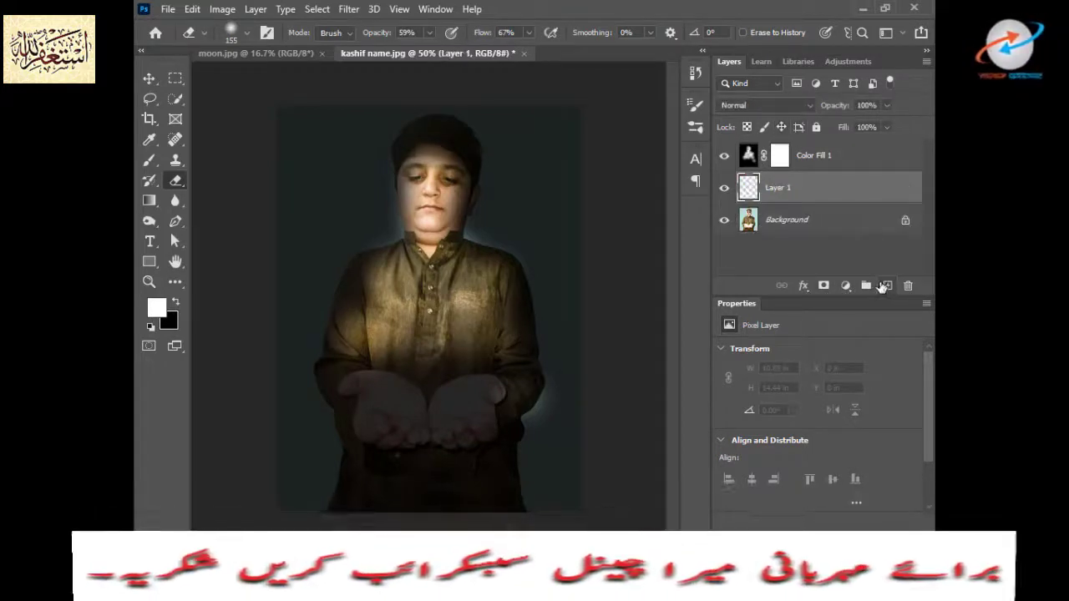
left_click(176, 303)
left_click(148, 161)
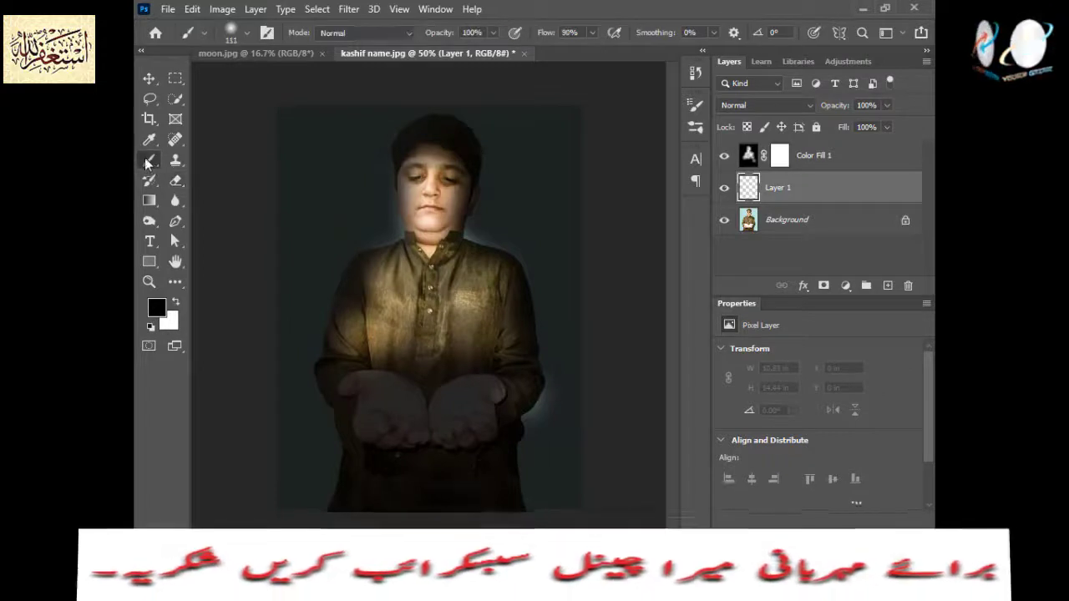
- Paint a half-opacity shadow beside the boy's right hand, then undo it
left_click(493, 33)
left_click_drag(468, 55, 459, 56)
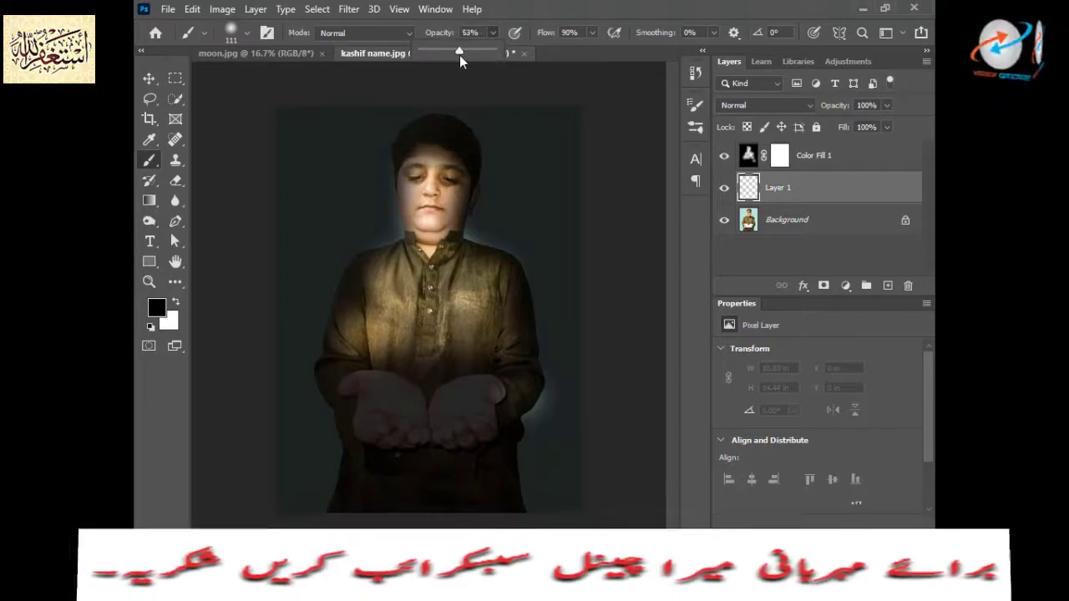
left_click(594, 33)
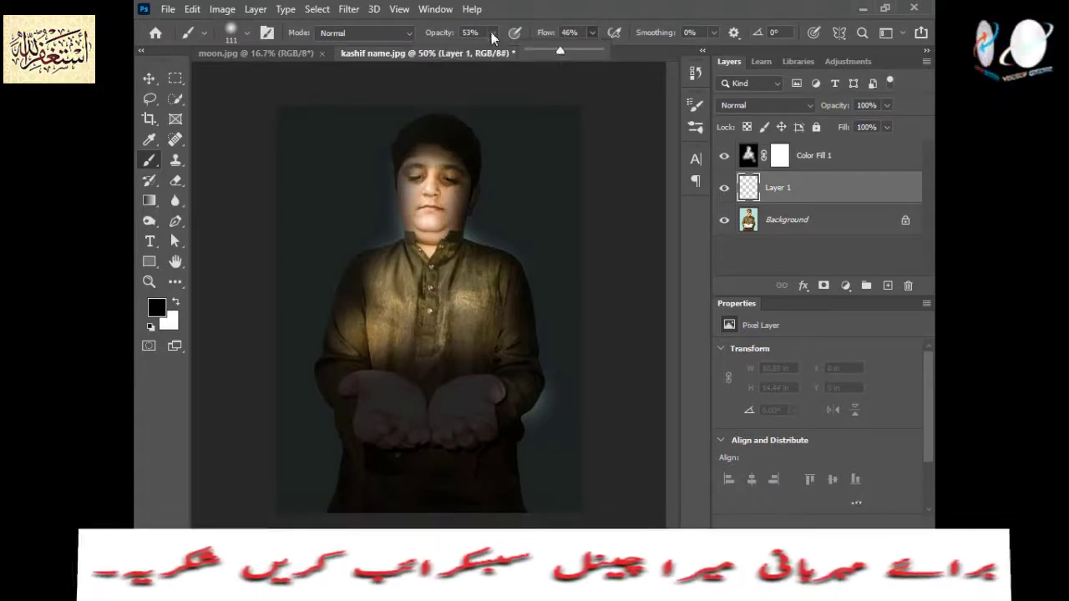
left_click_drag(565, 399, 542, 437)
mouse_move(568, 404)
left_mouse_down()
mouse_move(560, 482)
mouse_move(529, 484)
mouse_move(563, 490)
mouse_move(534, 422)
mouse_move(592, 319)
mouse_move(551, 458)
mouse_move(540, 432)
mouse_move(537, 484)
mouse_move(566, 504)
mouse_move(558, 437)
mouse_move(549, 475)
mouse_move(552, 461)
left_mouse_up()
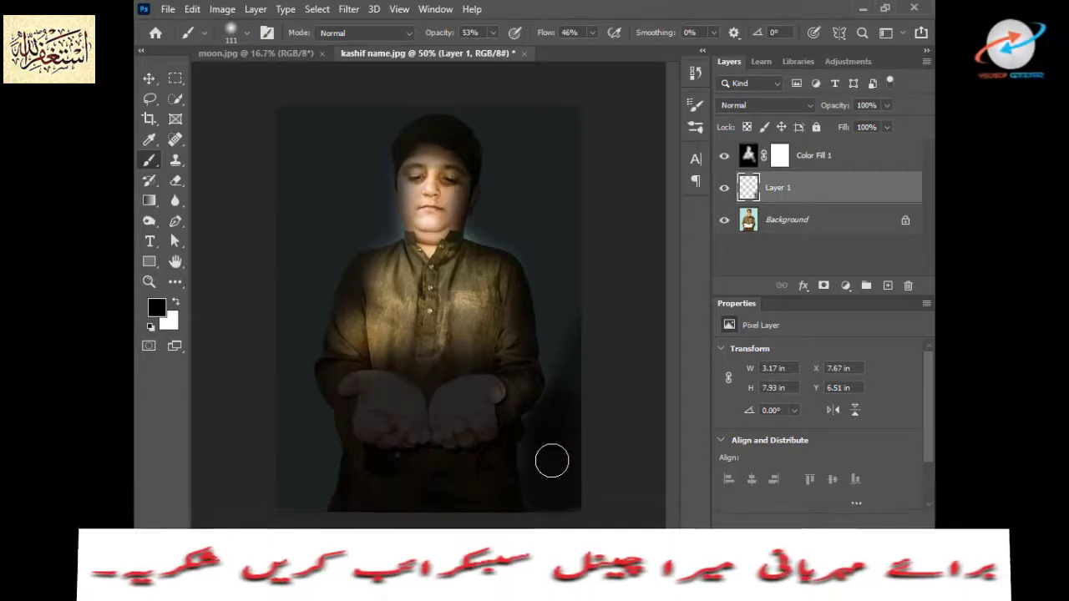
key("ctrl+z")
key("ctrl+z")
key("ctrl+z")
key("ctrl+z")
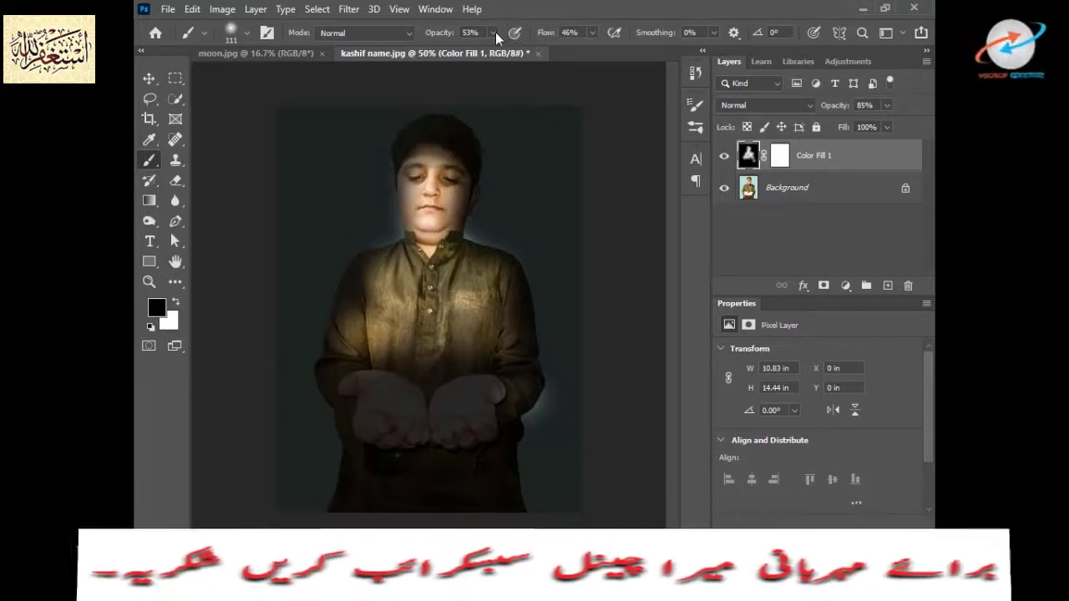
- Paint the Color Fill 1 mask at 46% opacity, 23% flow along the arm edge and shoulder
mouse_move(496, 32)
left_mouse_down()
mouse_move(496, 51)
mouse_move(481, 51)
left_mouse_up()
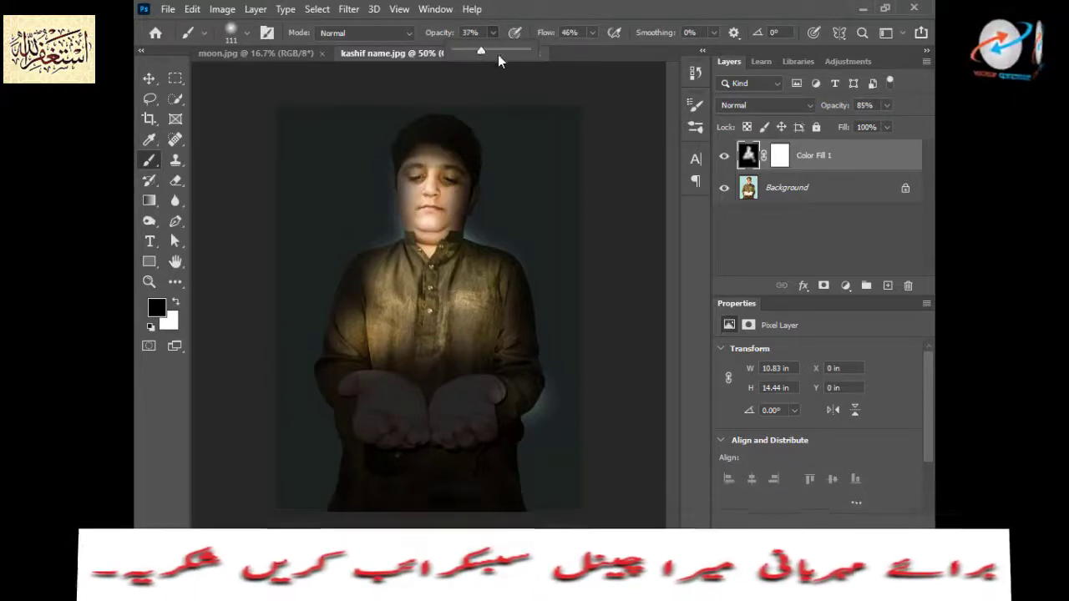
left_click(590, 34)
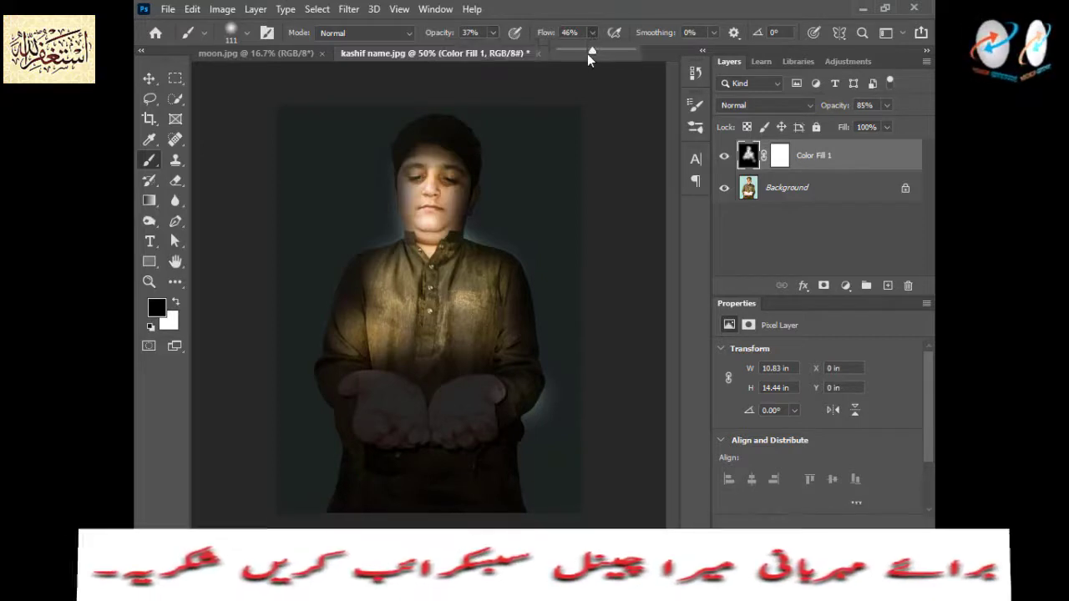
left_click_drag(592, 54, 584, 53)
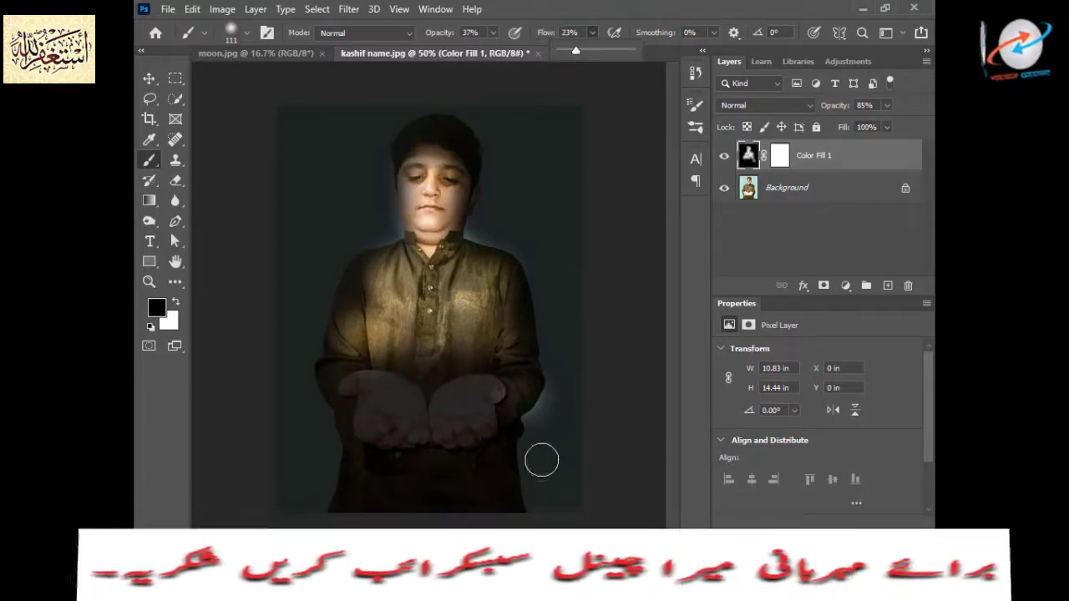
mouse_move(535, 428)
left_mouse_down()
mouse_move(554, 375)
mouse_move(530, 415)
mouse_move(534, 468)
left_mouse_up()
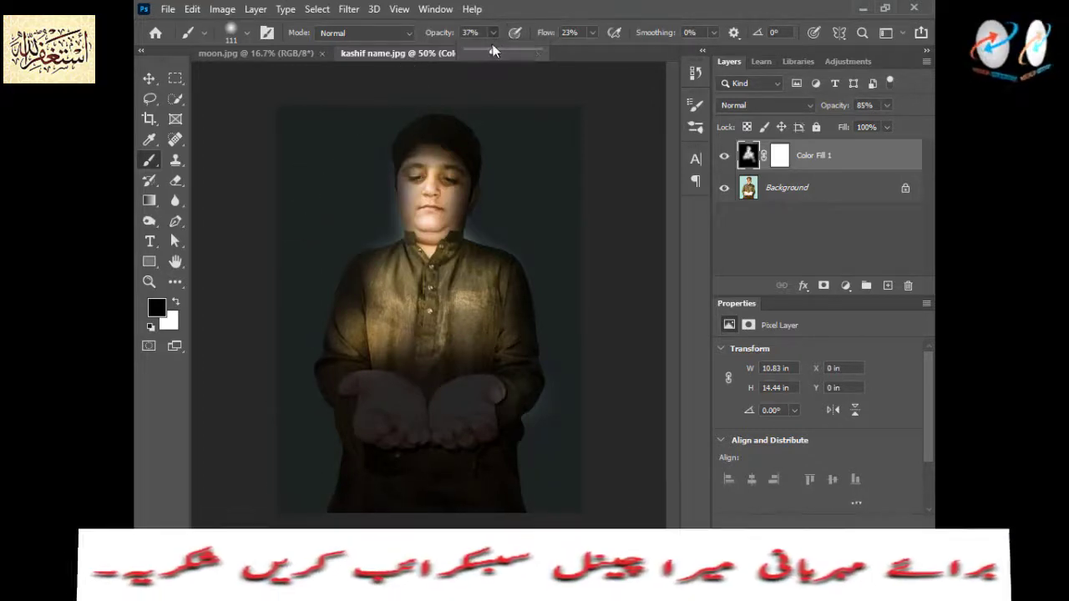
left_click_drag(493, 50, 499, 48)
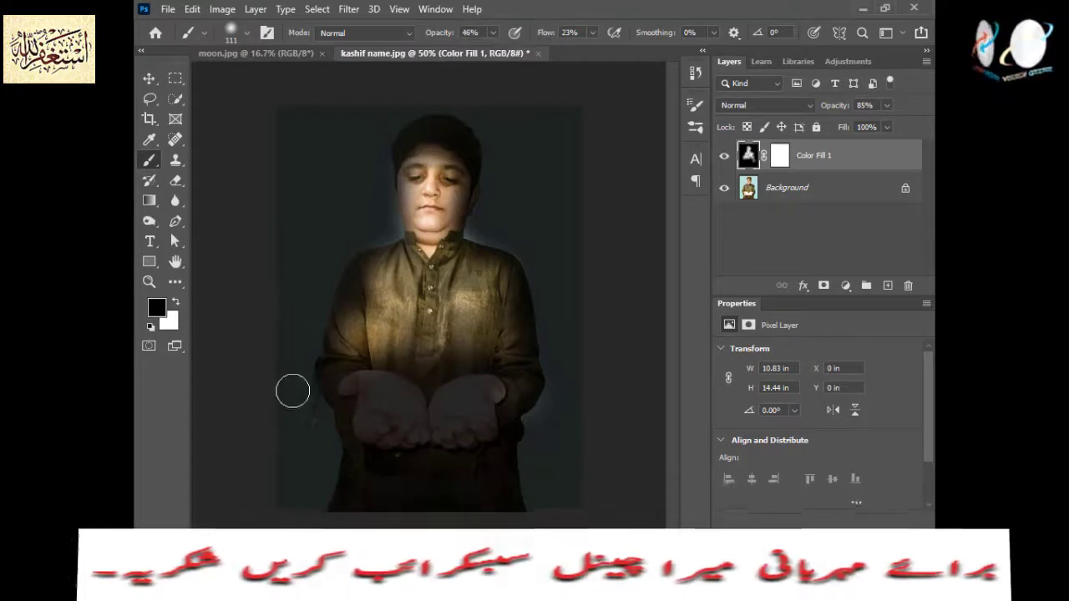
mouse_move(325, 265)
left_mouse_down()
mouse_move(337, 363)
mouse_move(326, 342)
mouse_move(347, 323)
left_mouse_up()
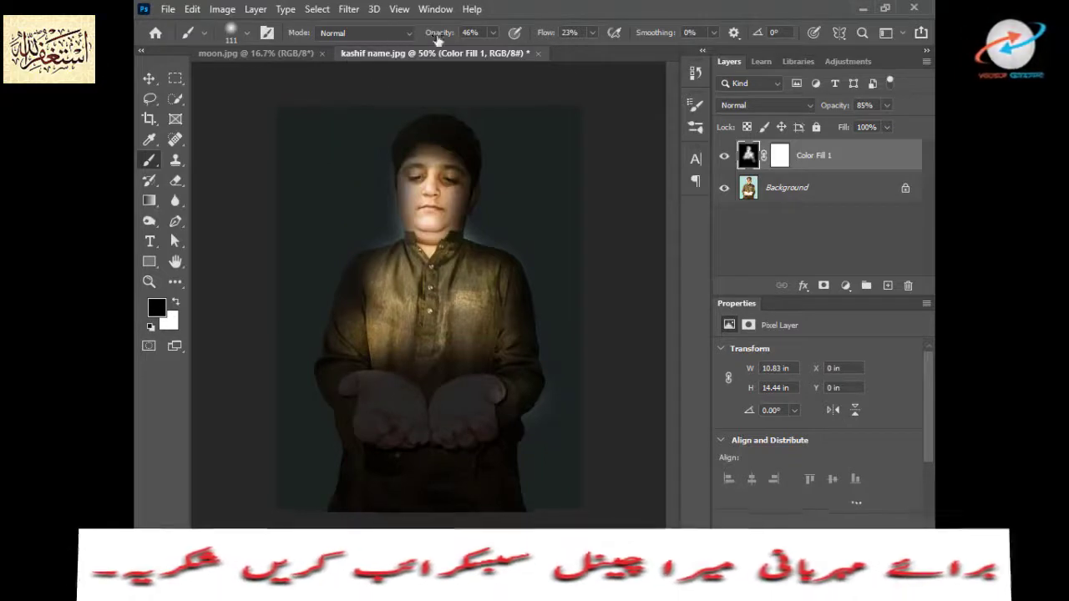
- Raise the brush flow to 55% for fading the halo around the boy's outline
left_click(591, 34)
left_click_drag(590, 51, 609, 51)
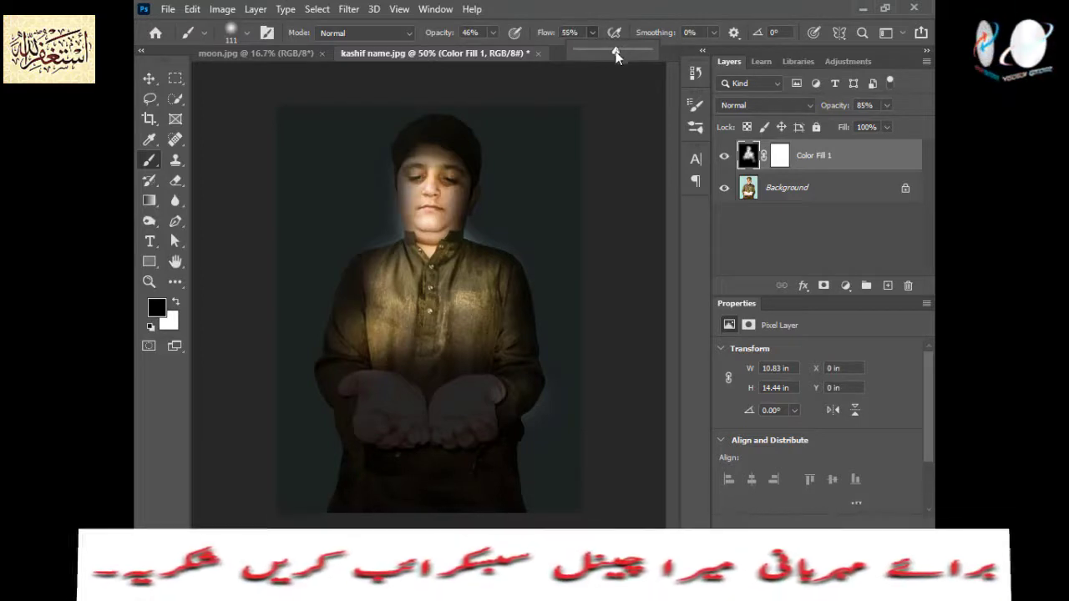
left_click(327, 295)
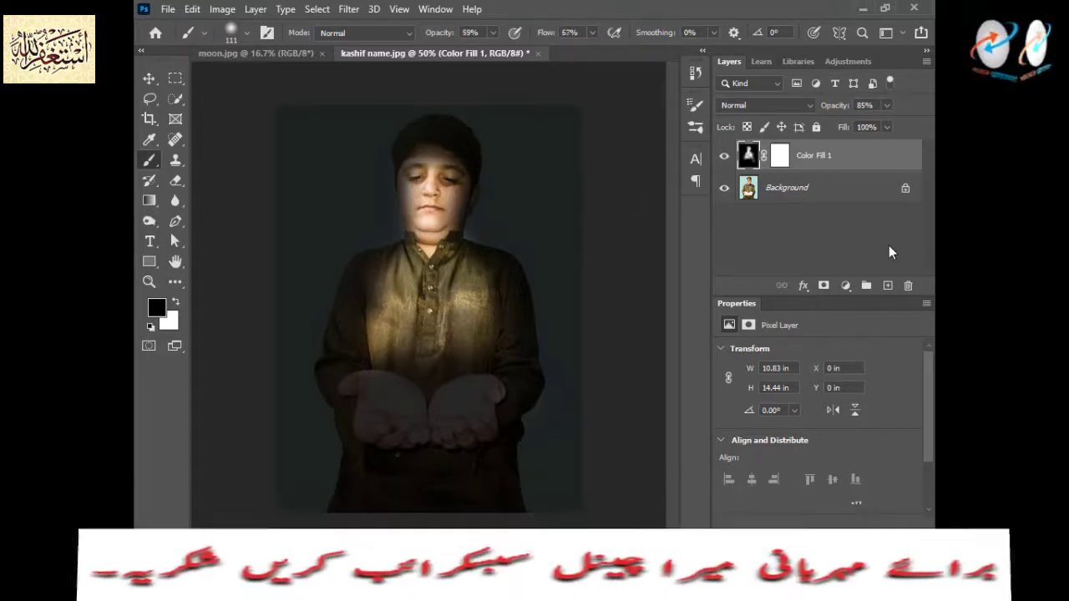
- Add a new layer above Background and paint soft shadows near the figure's bottom at 39% opacity
left_click(854, 199)
left_click(888, 287)
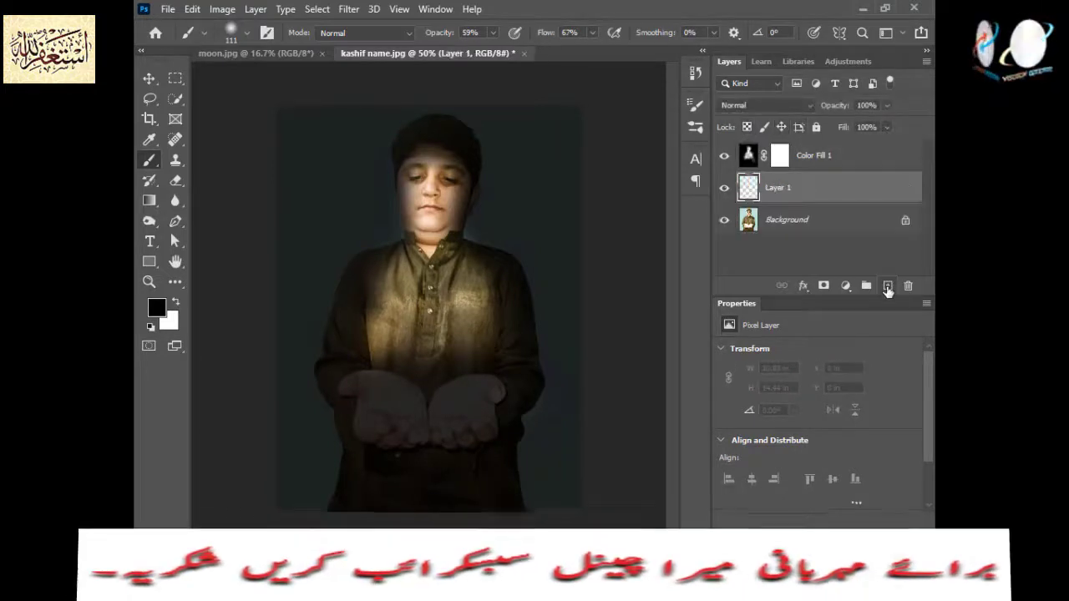
mouse_move(514, 460)
left_mouse_down()
mouse_move(537, 487)
mouse_move(453, 506)
mouse_move(507, 489)
left_mouse_up()
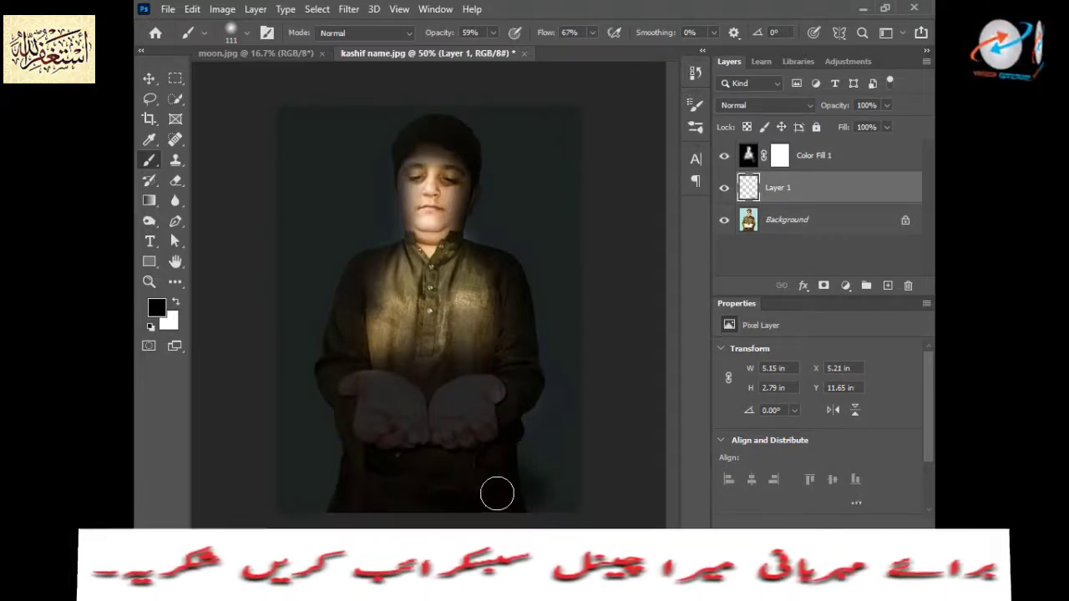
left_click_drag(497, 494, 458, 512)
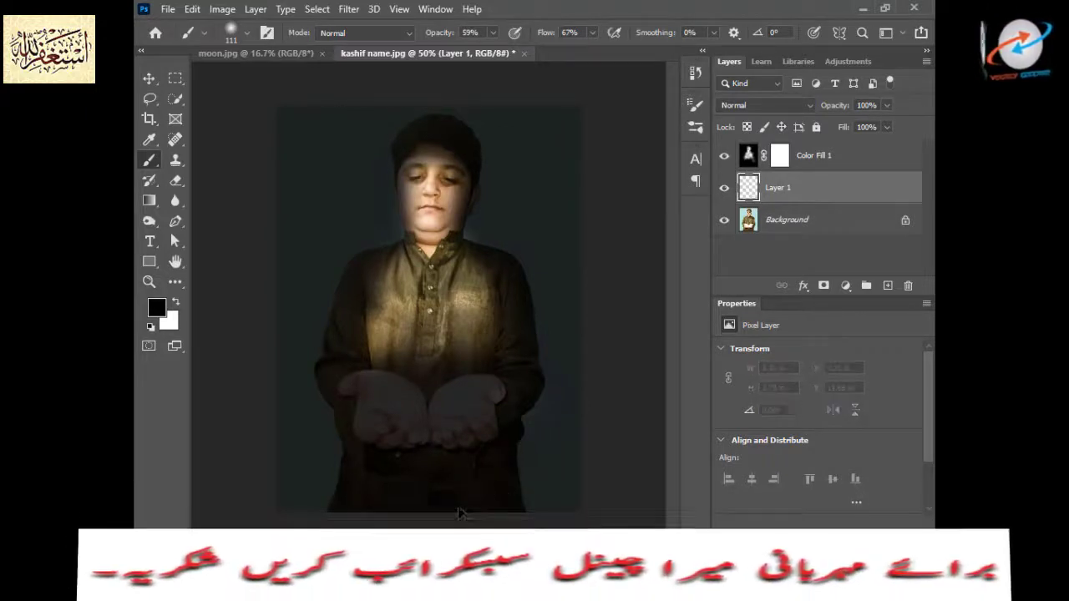
left_click(495, 32)
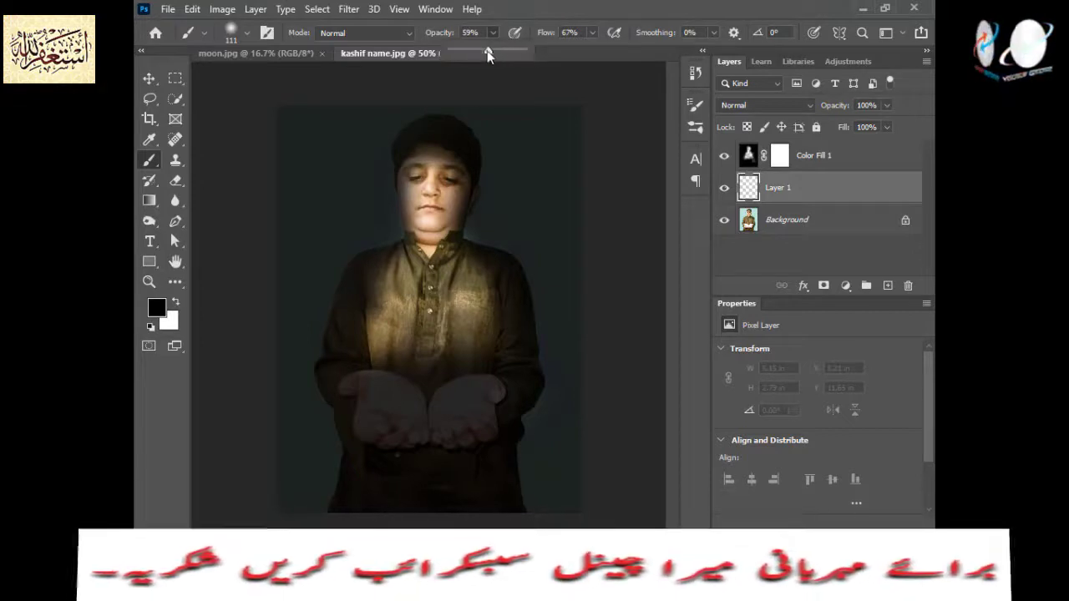
left_click_drag(496, 50, 479, 55)
mouse_move(504, 526)
left_mouse_down()
mouse_move(560, 494)
mouse_move(496, 484)
left_mouse_up()
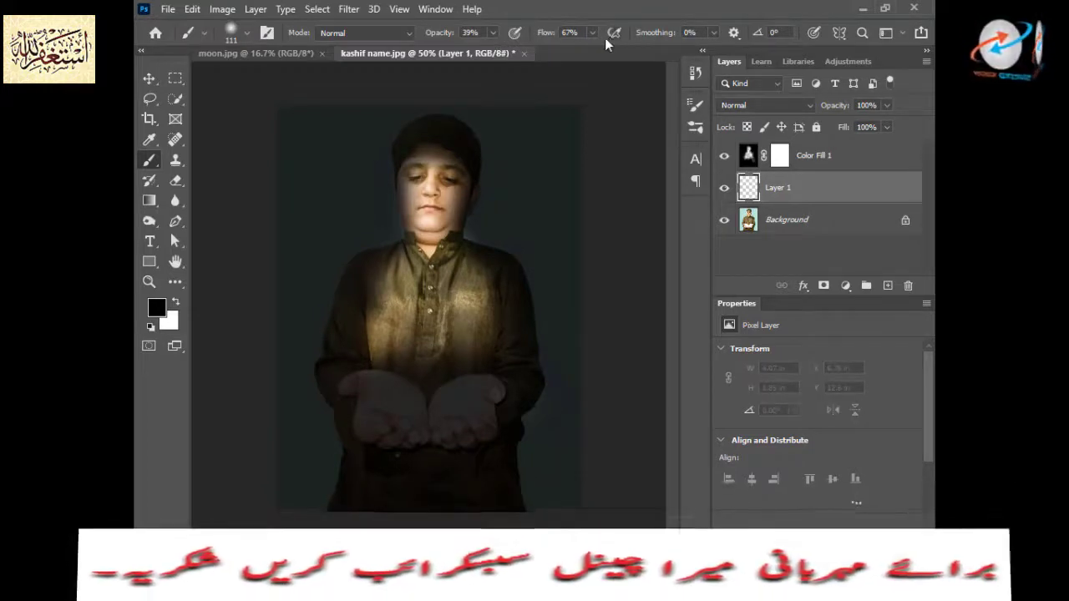
- Lower the brush to 38% flow and 23% opacity, darkening the figure's lower right
mouse_move(595, 32)
left_mouse_down()
mouse_move(593, 47)
mouse_move(562, 61)
left_mouse_up()
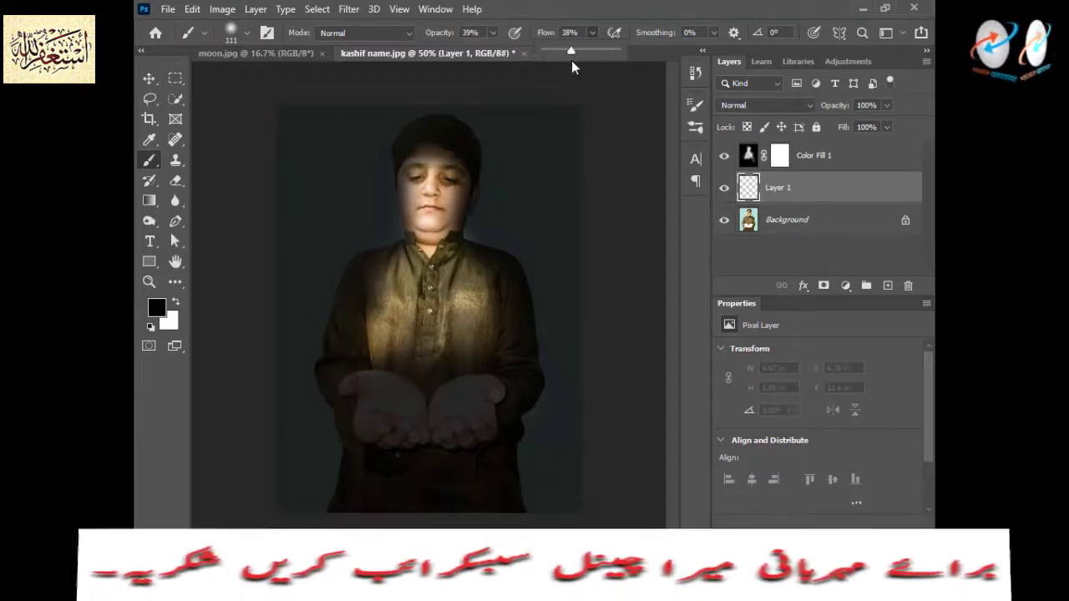
left_click(511, 494)
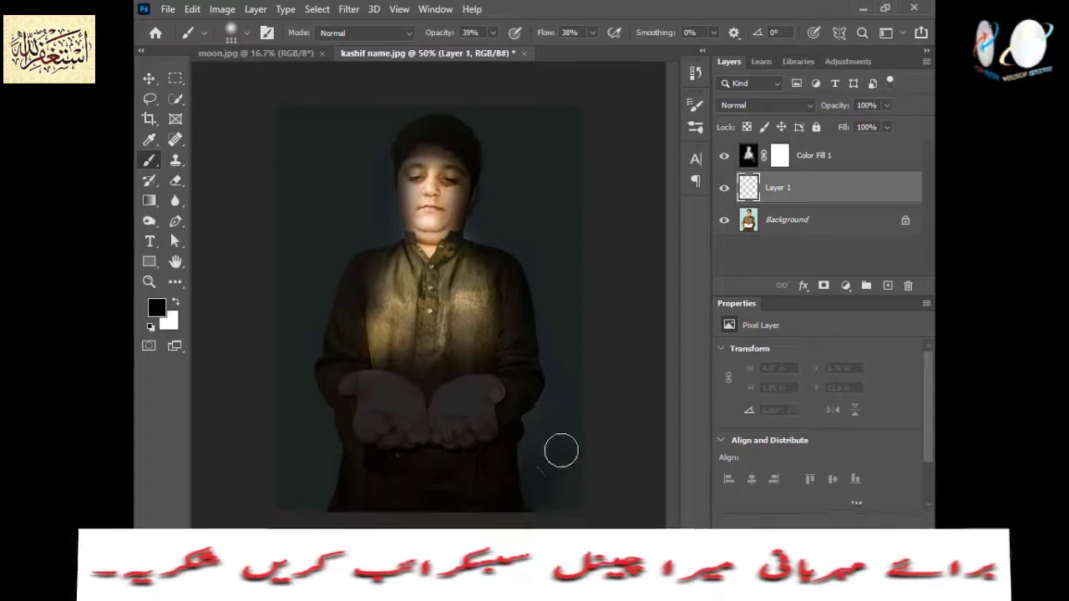
mouse_move(562, 451)
left_mouse_down()
mouse_move(432, 498)
mouse_move(549, 508)
mouse_move(533, 458)
mouse_move(491, 498)
mouse_move(579, 498)
left_mouse_up()
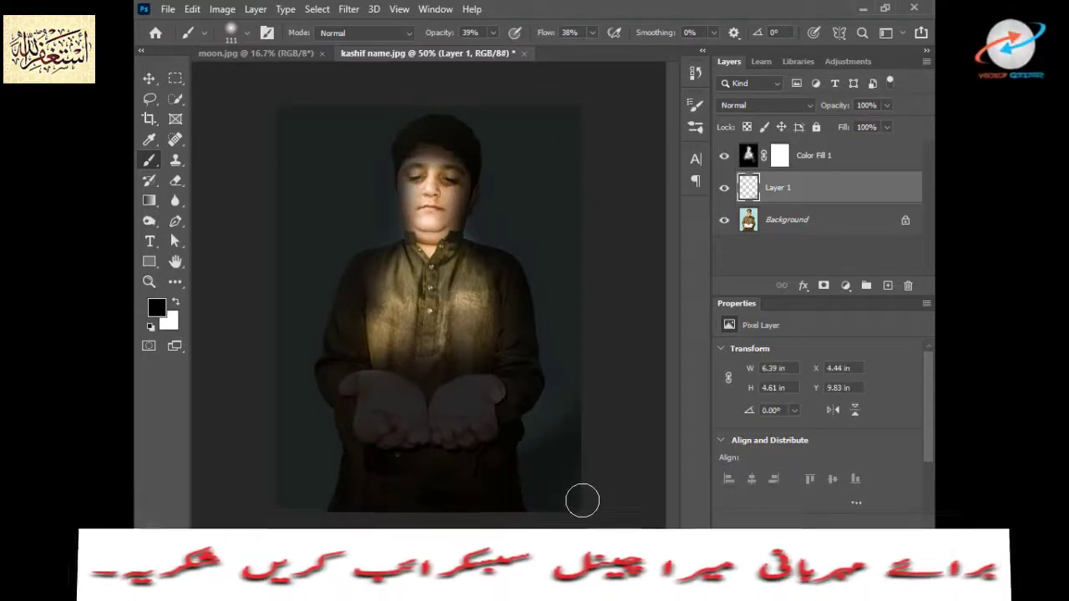
left_click(592, 33)
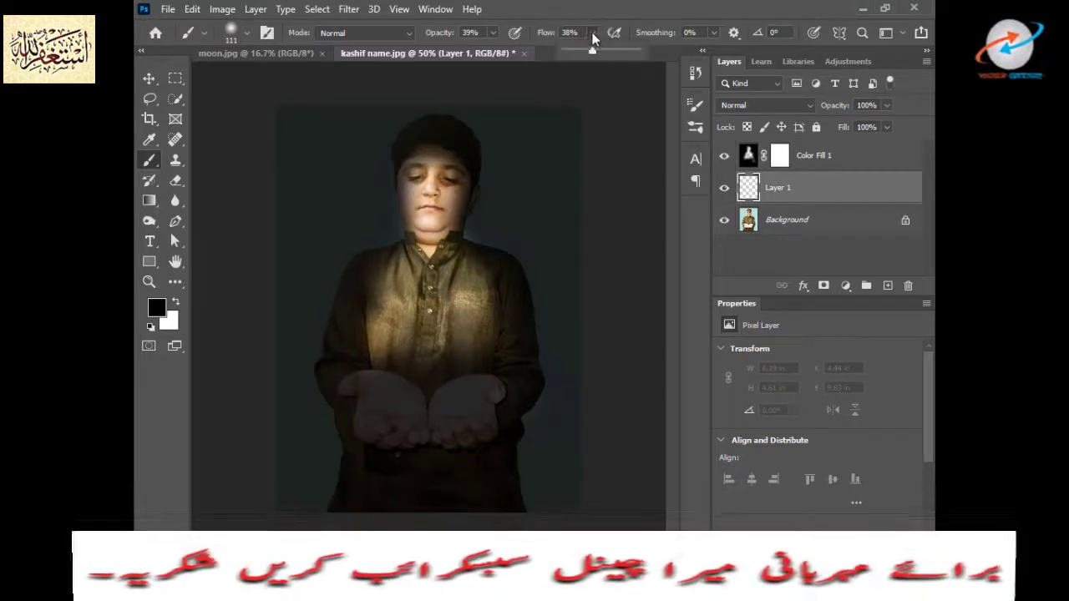
left_click(492, 34)
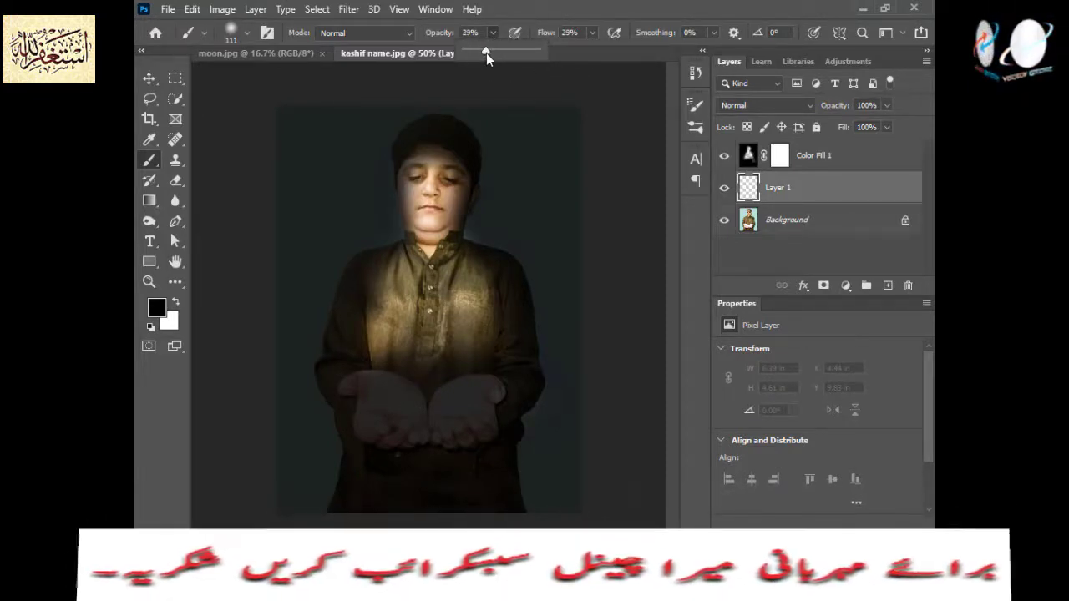
left_click(514, 484)
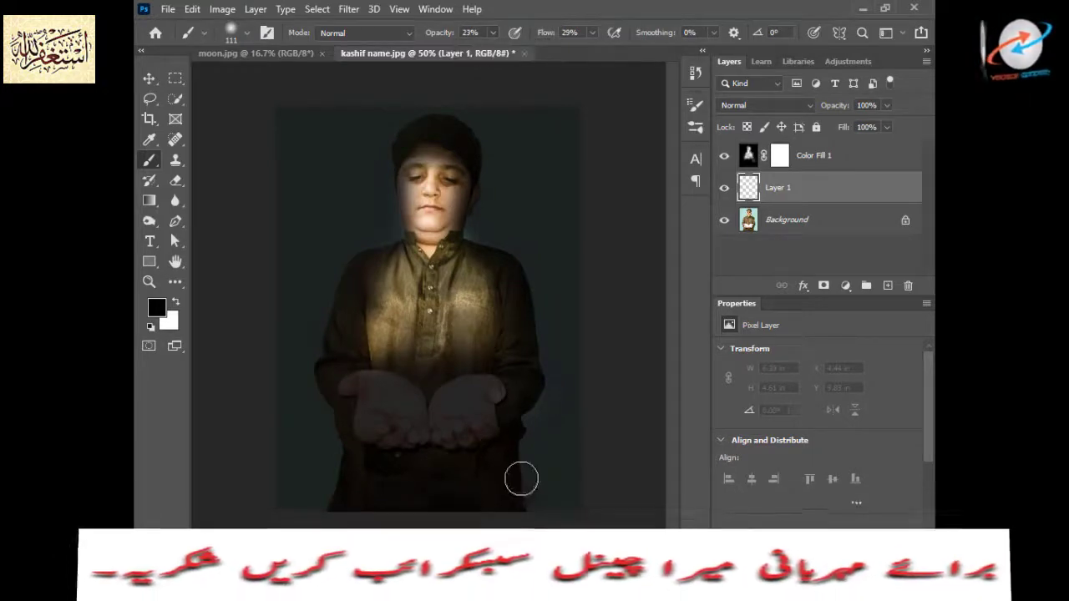
- Darken the background around the boy's head, arm, both sides and bottom corners
mouse_move(562, 424)
left_mouse_down()
mouse_move(577, 448)
mouse_move(410, 510)
mouse_move(284, 449)
mouse_move(273, 384)
mouse_move(312, 429)
mouse_move(322, 422)
mouse_move(276, 439)
mouse_move(315, 429)
mouse_move(326, 463)
mouse_move(286, 386)
mouse_move(318, 301)
mouse_move(270, 386)
mouse_move(312, 425)
mouse_move(325, 463)
left_mouse_up()
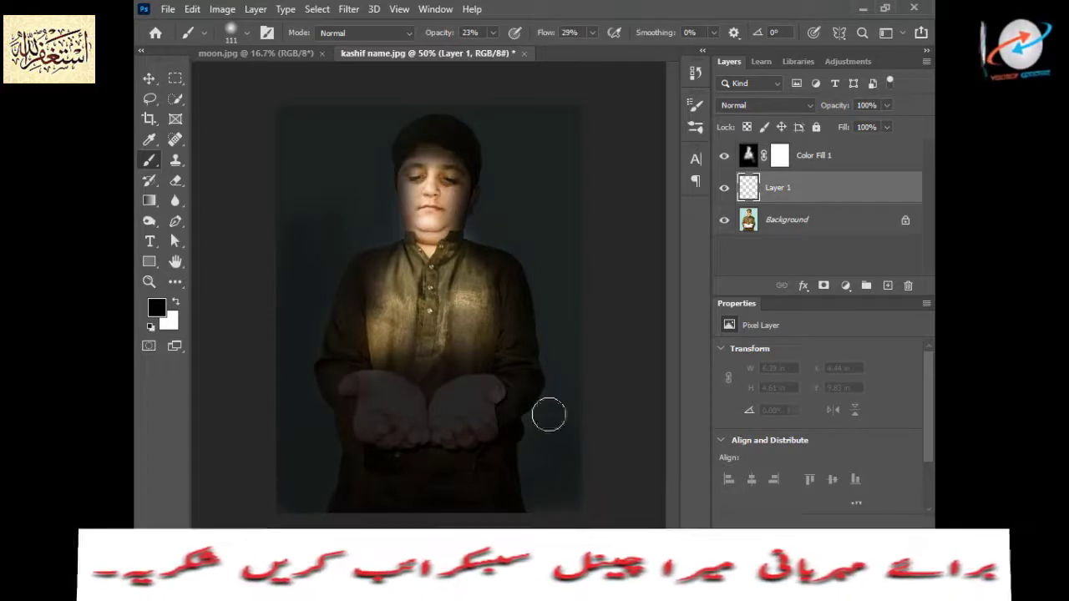
mouse_move(548, 415)
left_mouse_down()
mouse_move(563, 351)
mouse_move(542, 334)
mouse_move(553, 264)
mouse_move(477, 231)
mouse_move(546, 145)
mouse_move(593, 276)
mouse_move(542, 432)
mouse_move(585, 275)
mouse_move(507, 94)
left_mouse_up()
mouse_move(487, 197)
left_mouse_down()
mouse_move(482, 236)
mouse_move(544, 71)
mouse_move(401, 97)
mouse_move(367, 146)
mouse_move(379, 229)
mouse_move(389, 209)
mouse_move(315, 279)
mouse_move(317, 334)
mouse_move(280, 201)
mouse_move(317, 214)
mouse_move(293, 237)
mouse_move(280, 430)
left_mouse_up()
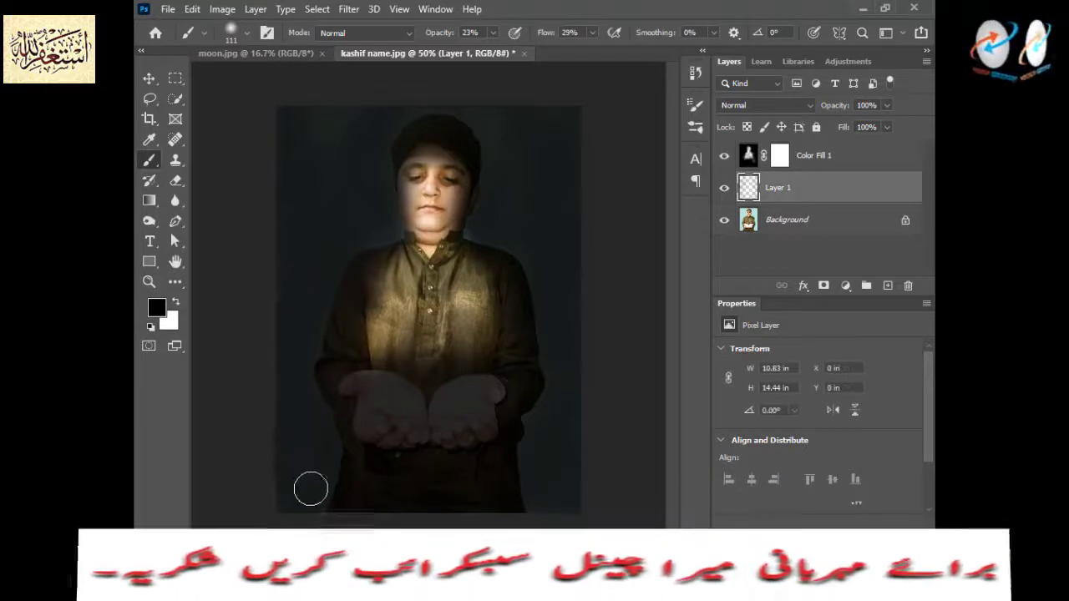
left_click_drag(310, 489, 274, 513)
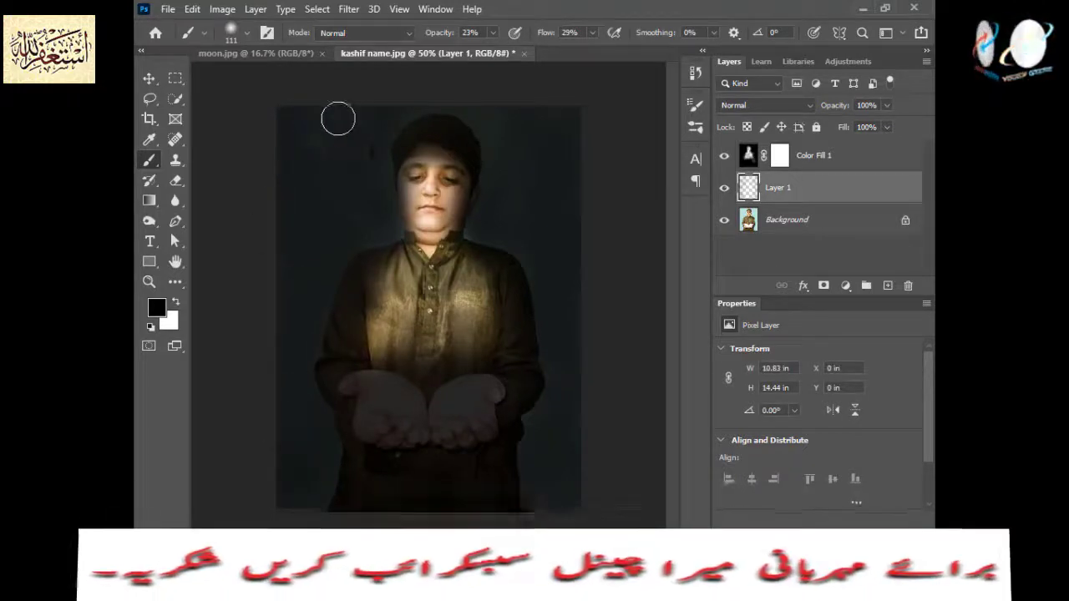
mouse_move(372, 178)
left_mouse_down()
mouse_move(379, 224)
mouse_move(367, 228)
left_mouse_up()
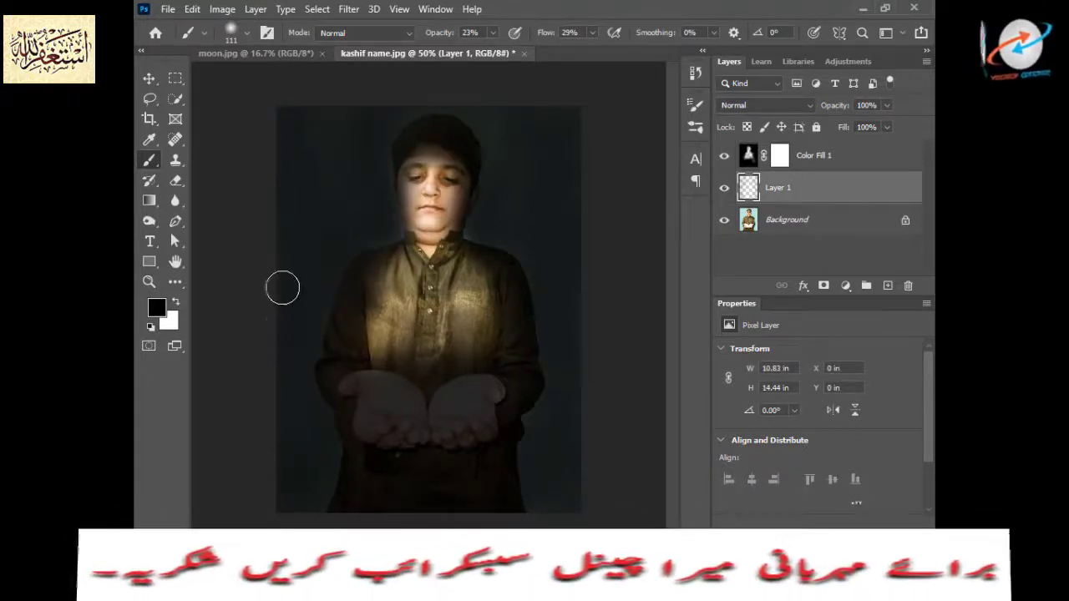
mouse_move(546, 318)
left_mouse_down()
mouse_move(543, 389)
mouse_move(525, 445)
mouse_move(535, 490)
left_mouse_up()
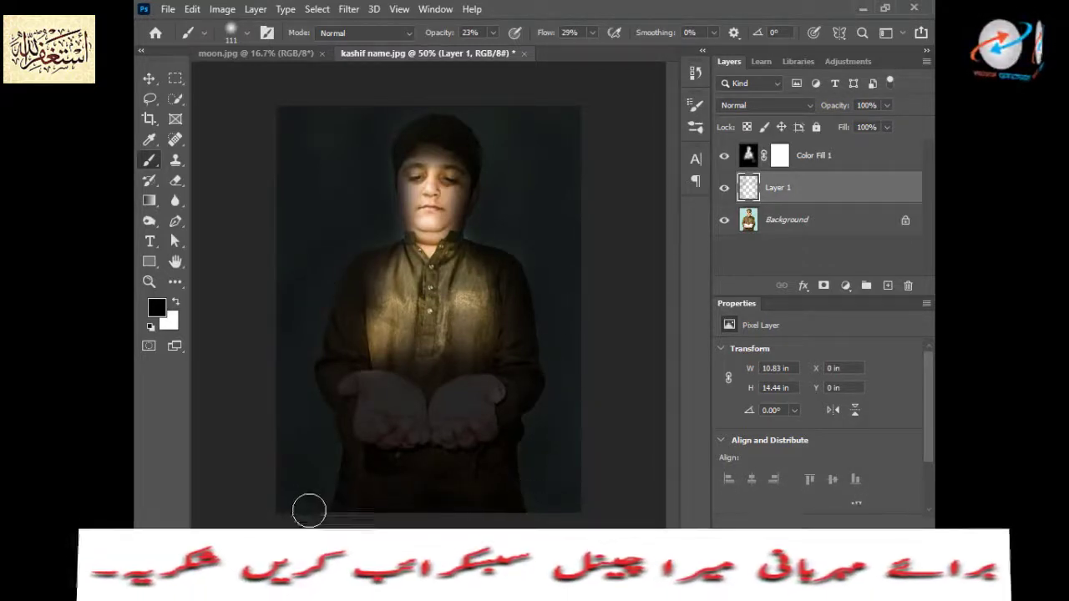
mouse_move(309, 511)
left_mouse_down()
mouse_move(327, 415)
mouse_move(296, 112)
mouse_move(468, 105)
mouse_move(501, 121)
mouse_move(481, 242)
mouse_move(560, 148)
mouse_move(567, 310)
left_mouse_up()
mouse_move(565, 461)
left_mouse_down()
mouse_move(563, 479)
mouse_move(535, 399)
mouse_move(544, 443)
left_mouse_up()
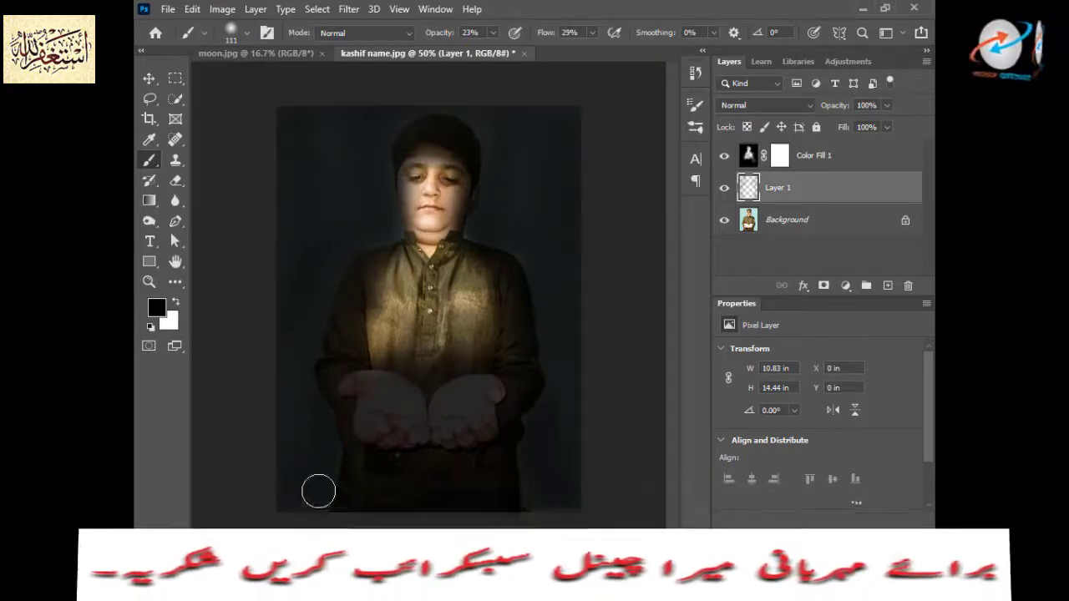
mouse_move(318, 491)
left_mouse_down()
mouse_move(317, 384)
mouse_move(282, 398)
mouse_move(313, 291)
mouse_move(342, 251)
mouse_move(372, 252)
mouse_move(377, 229)
mouse_move(358, 248)
mouse_move(389, 229)
mouse_move(358, 119)
mouse_move(269, 265)
mouse_move(310, 289)
mouse_move(289, 374)
left_mouse_up()
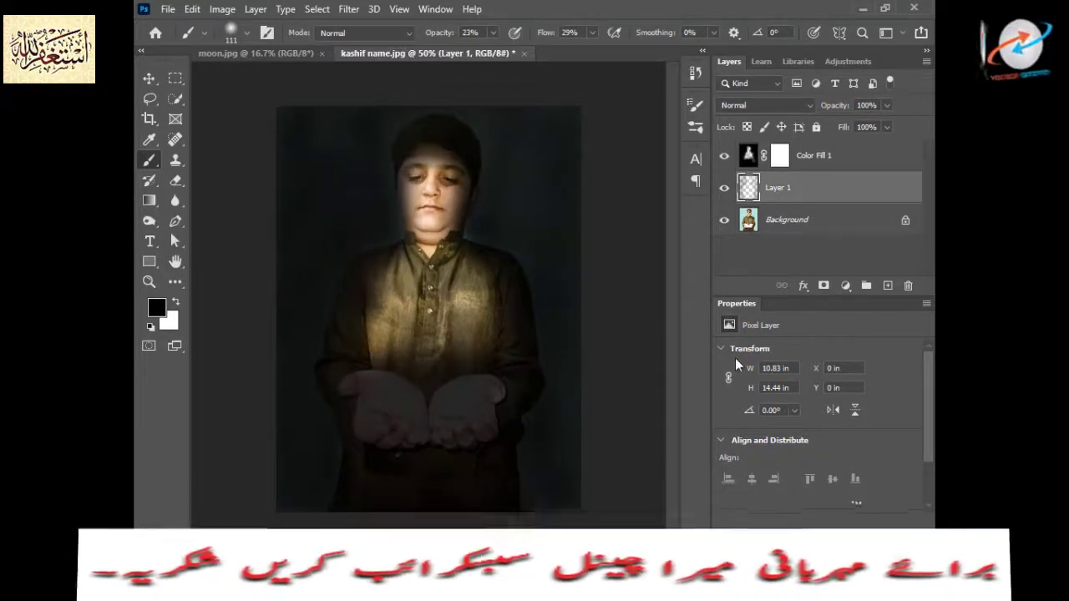
- In moon.jpg, erase the black background around the moon with the Magic Eraser Tool
left_click(849, 156)
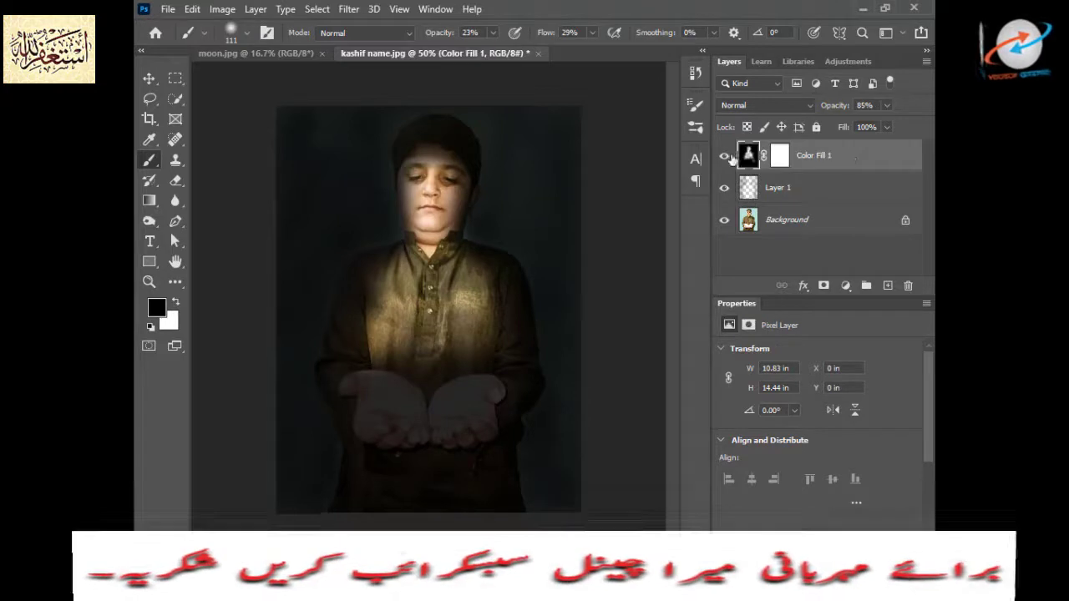
left_click(148, 79)
left_click(296, 56)
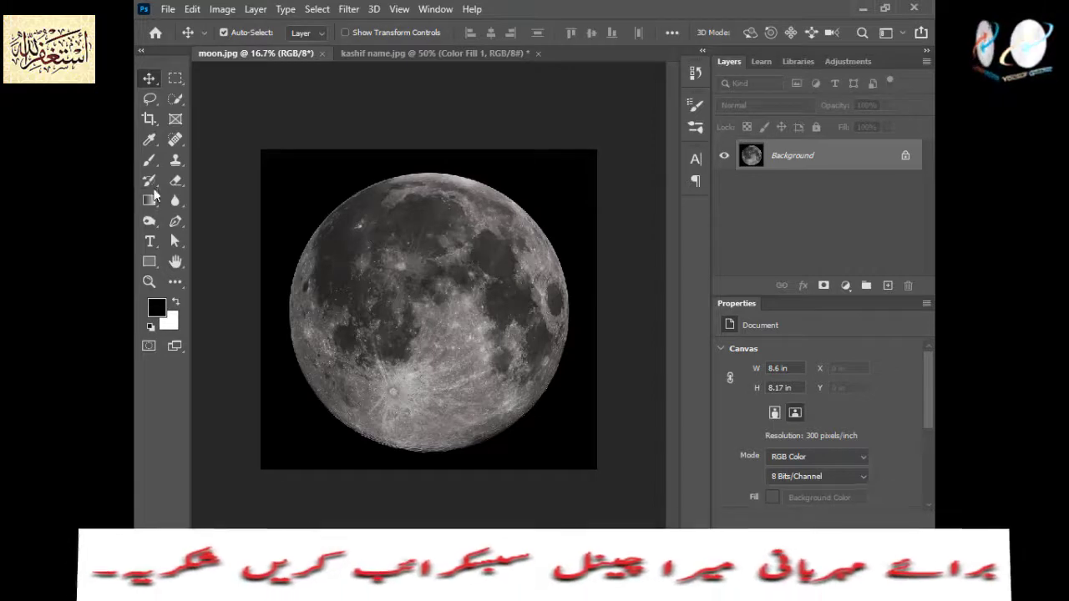
left_click(177, 177)
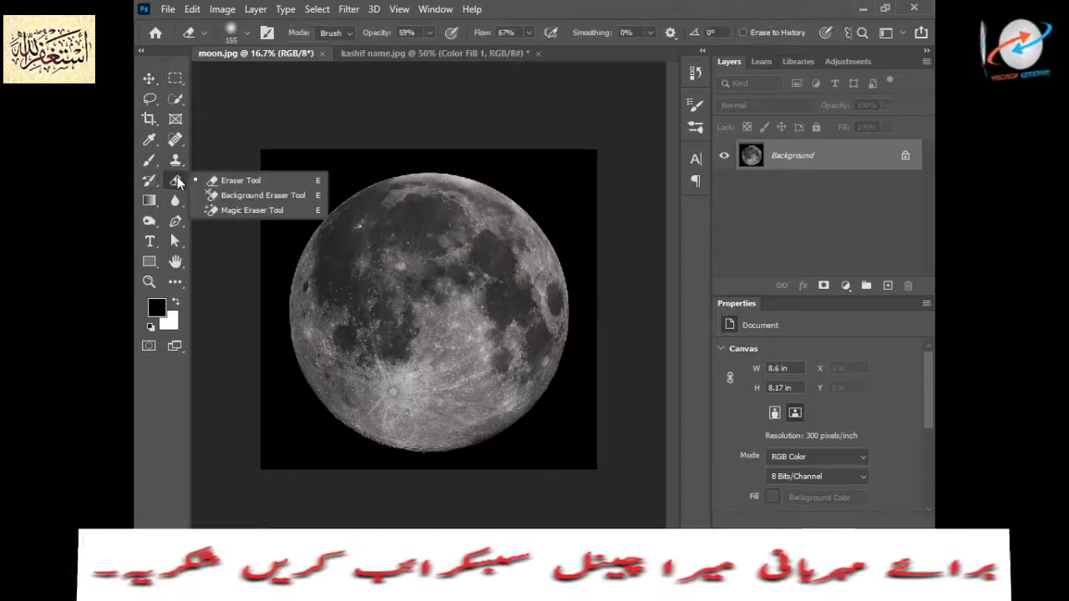
left_click(235, 211)
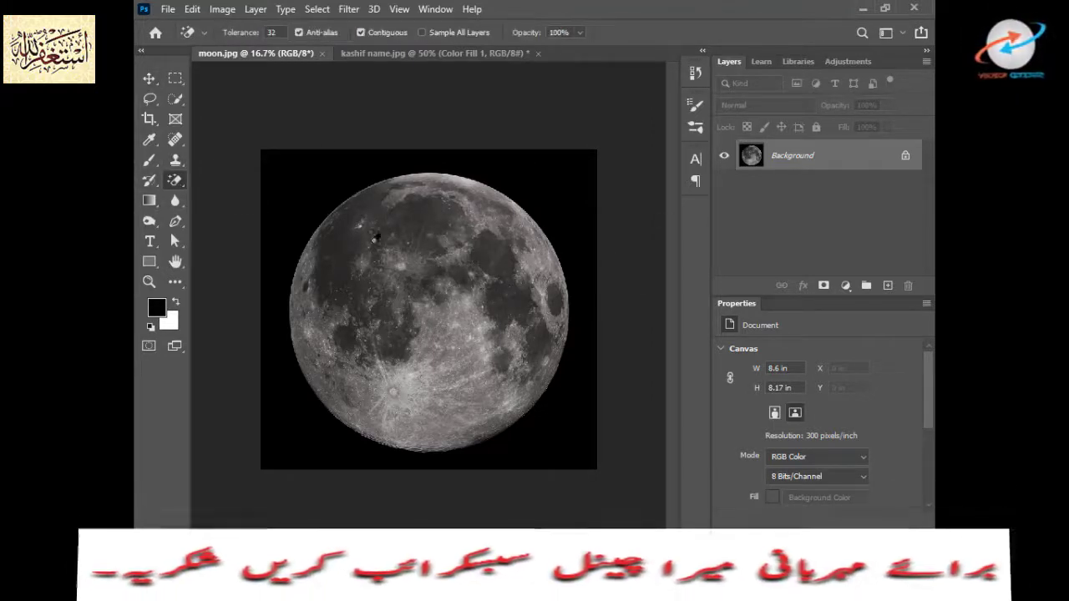
left_click(297, 174)
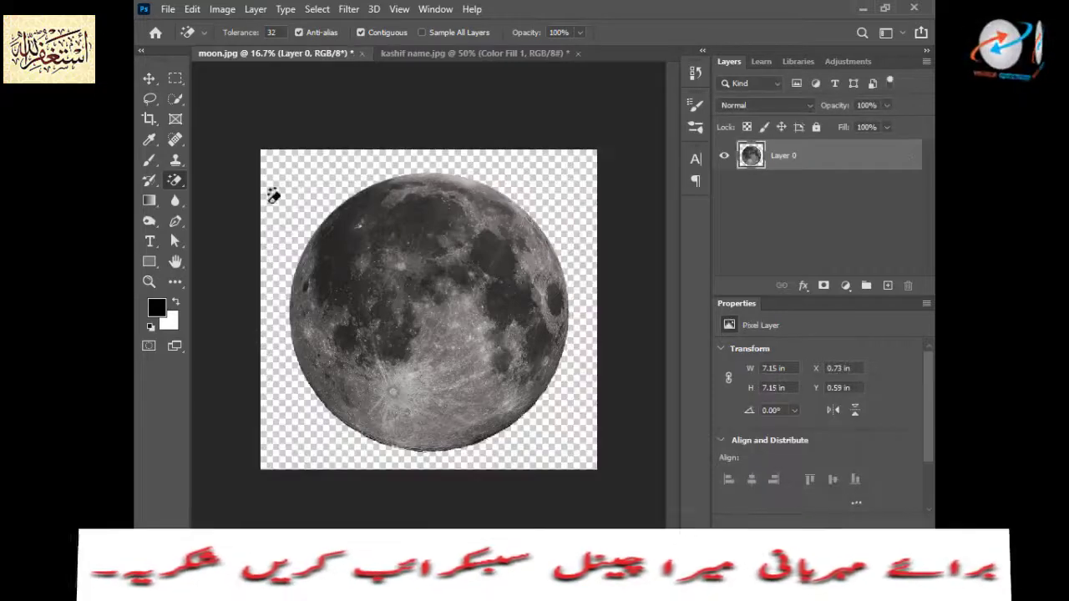
left_click(151, 80)
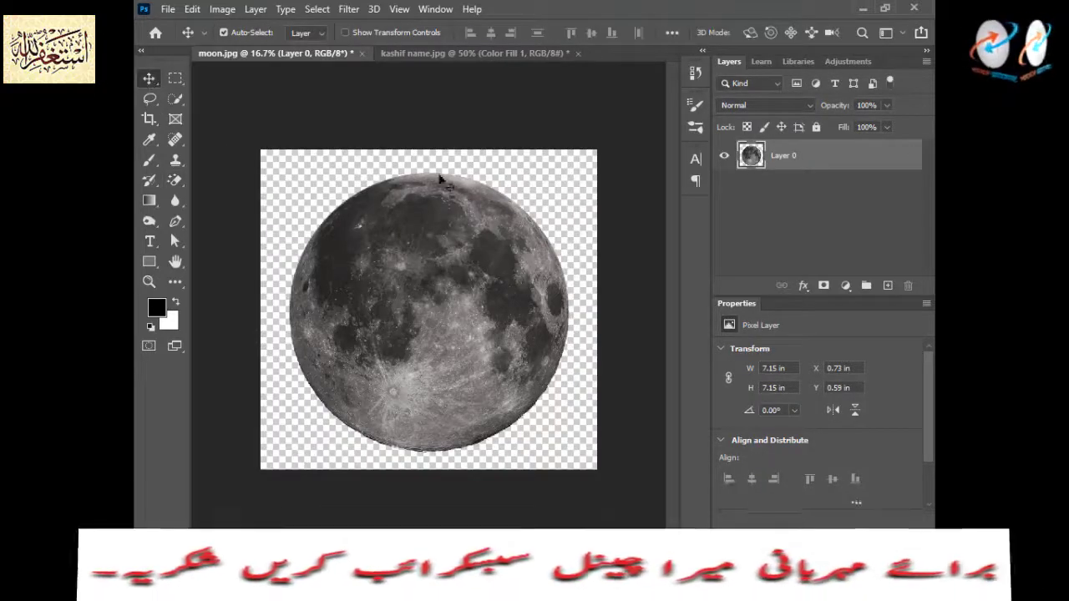
- Drag the moon into the portrait as Layer 2, scale it to 17.91% and place it over the hands
left_click_drag(426, 288, 474, 59)
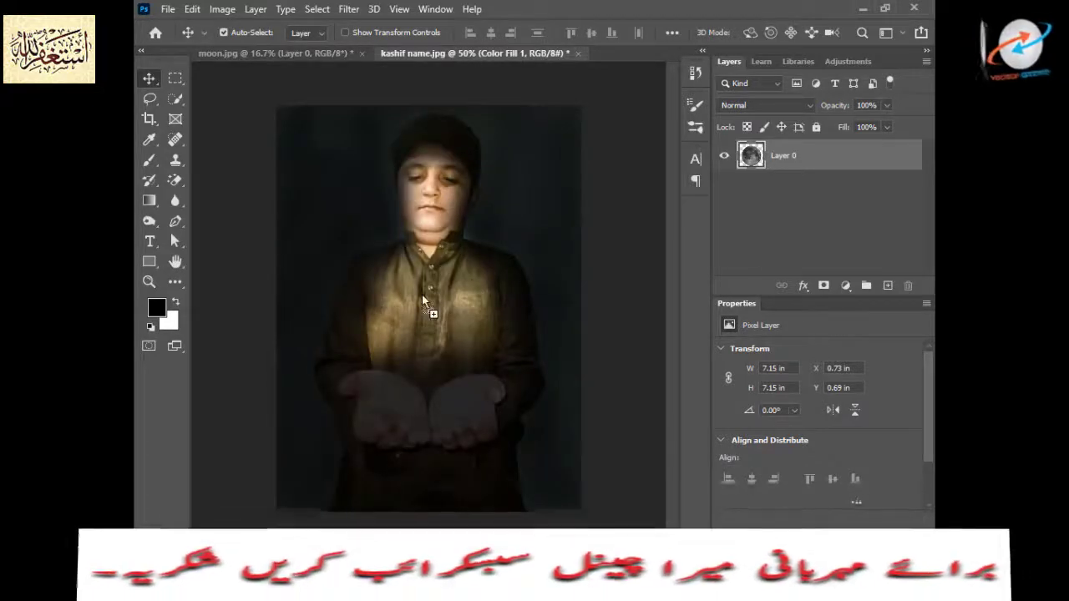
left_click_drag(474, 59, 422, 297)
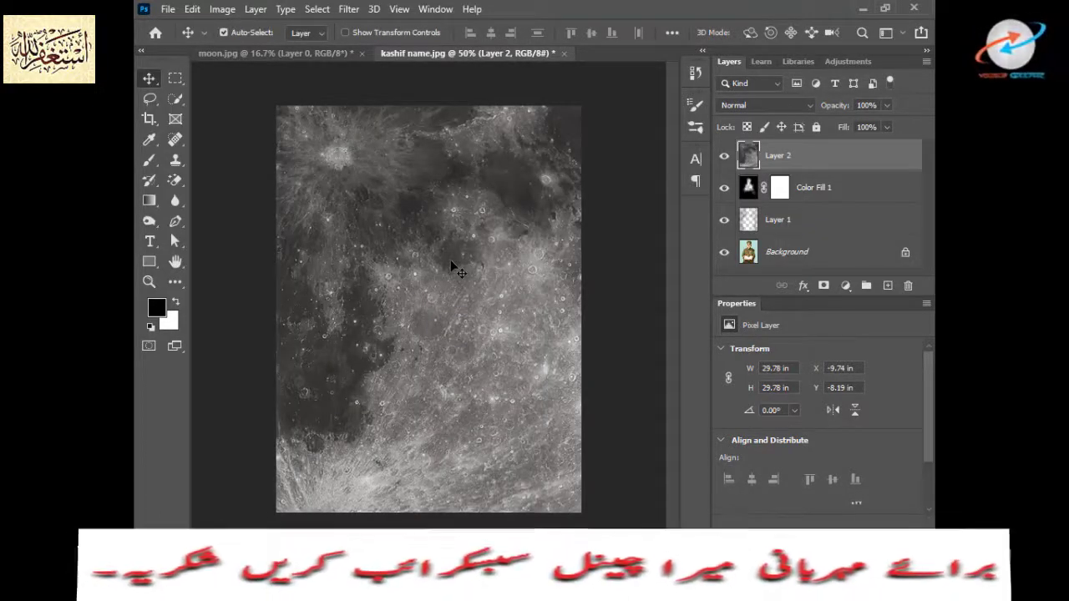
key("ctrl+t")
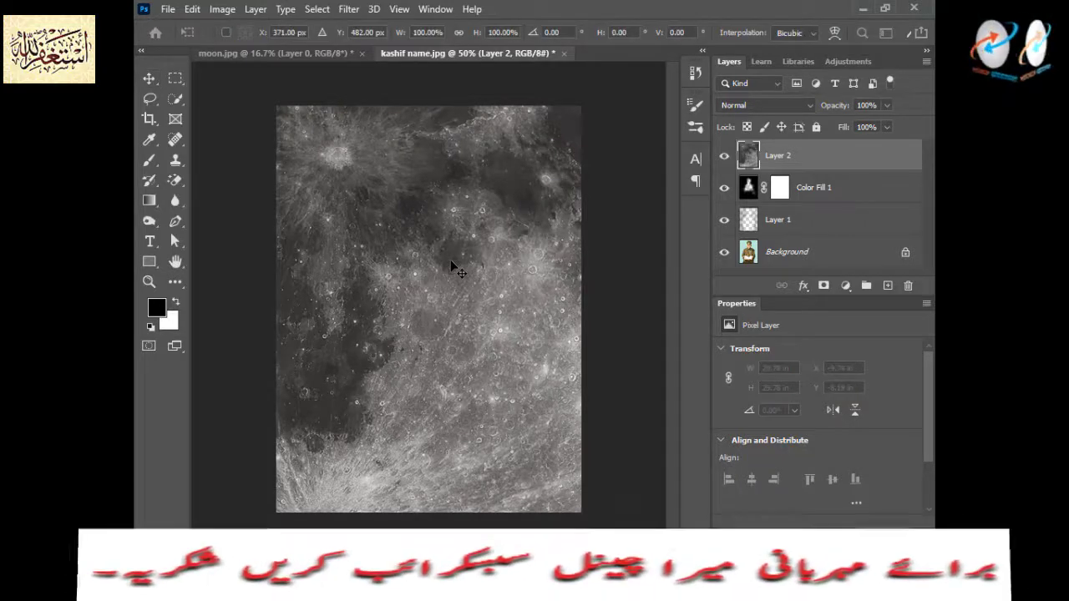
key("ctrl+0")
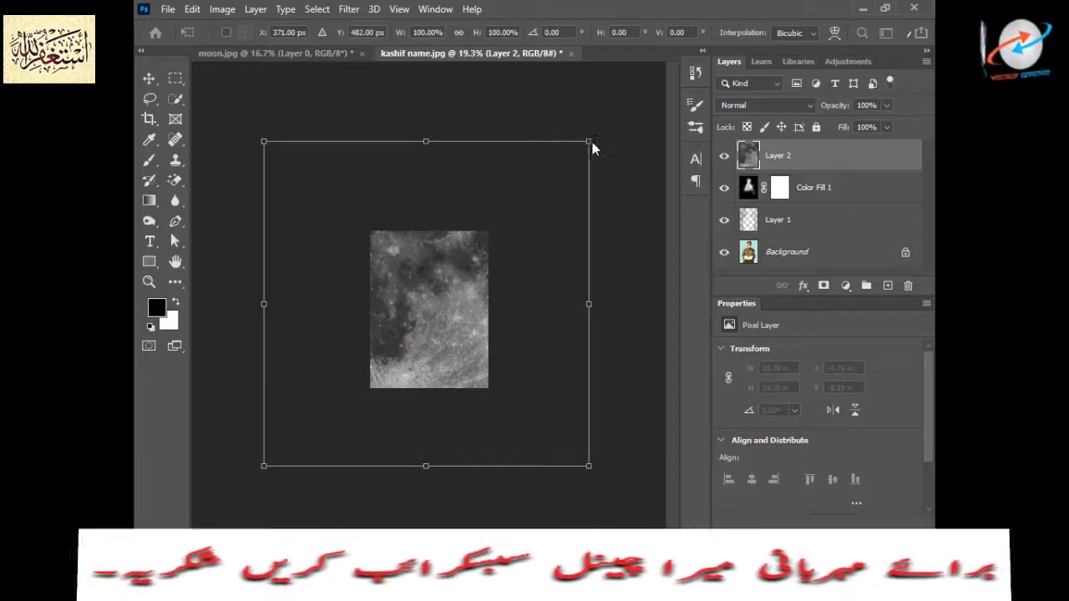
mouse_move(588, 142)
left_mouse_down()
mouse_move(324, 407)
mouse_move(443, 310)
left_mouse_up()
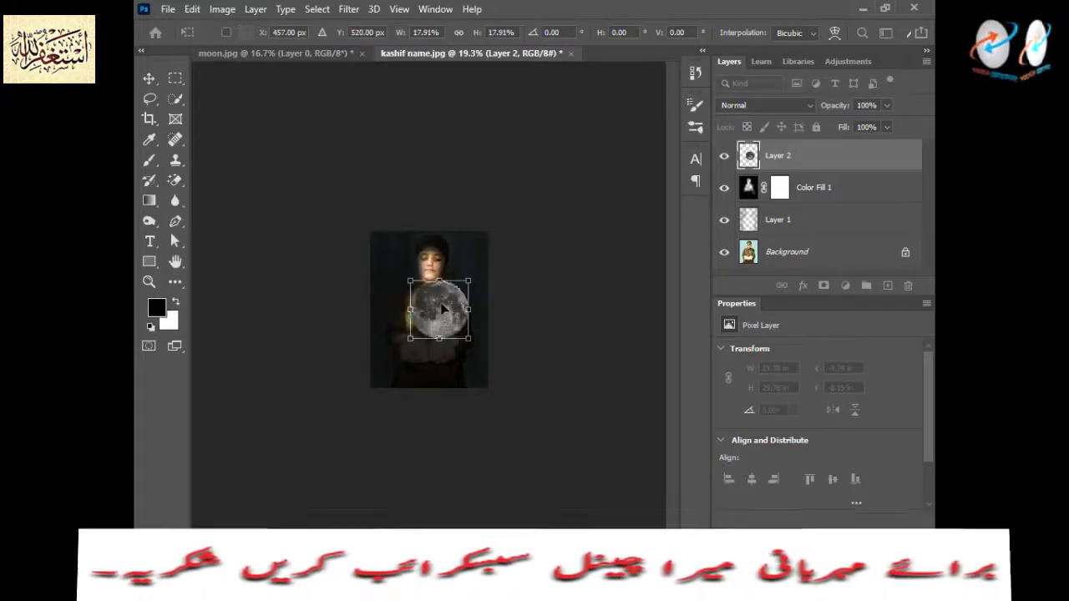
scroll(444, 310, "up", 2)
scroll(443, 310, "up", 2)
scroll(443, 309, "up", 2)
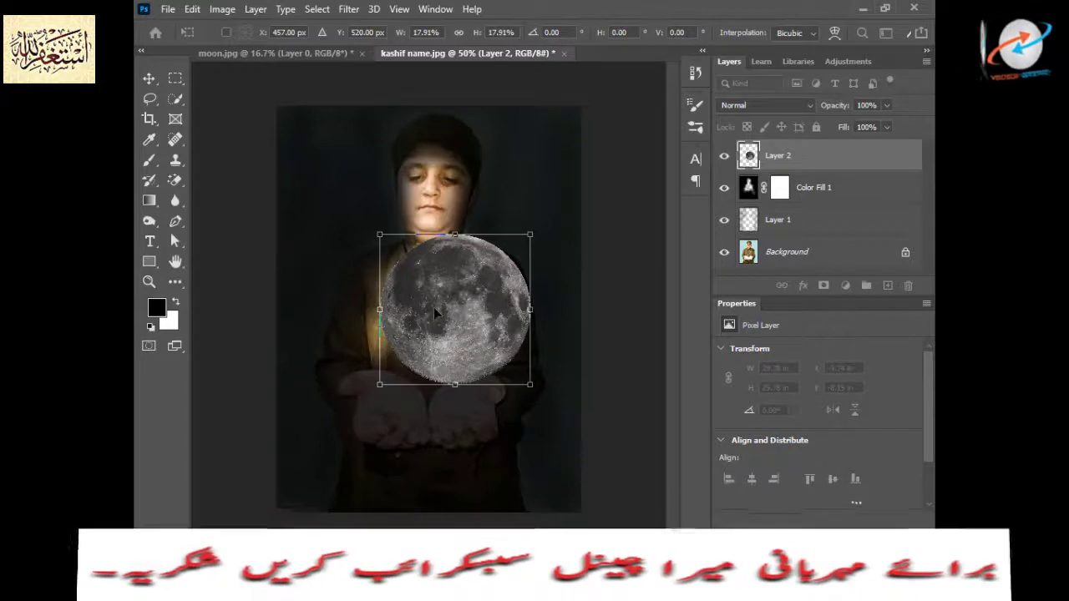
left_click_drag(433, 308, 399, 321)
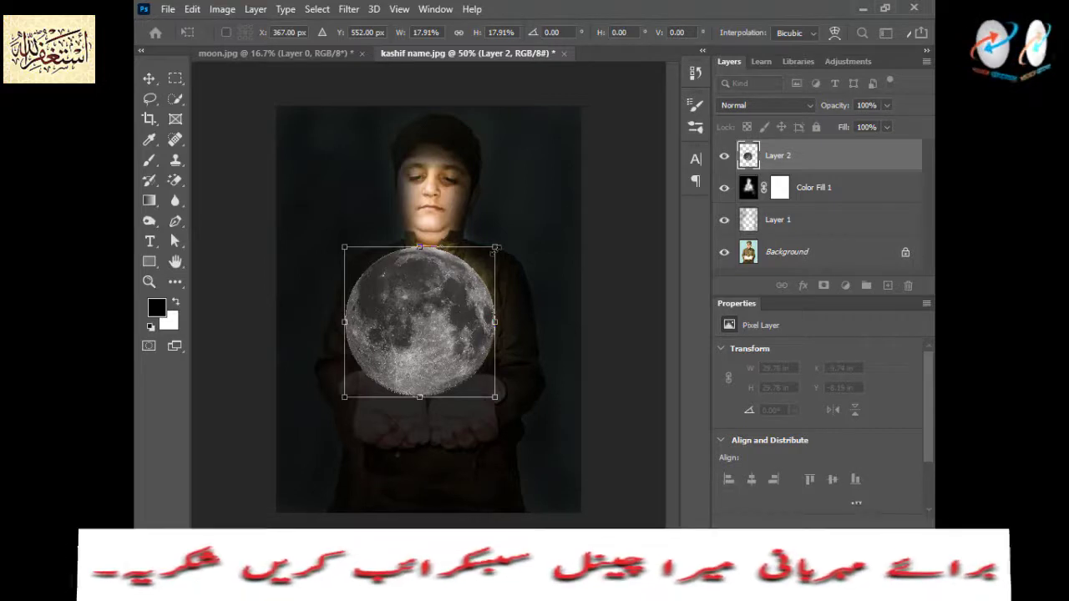
- Scale the moon to 22.67% × 20.66%, centre it horizontally above the cupped hands, and commit
left_click_drag(496, 247, 511, 232)
left_click_drag(446, 310, 443, 343)
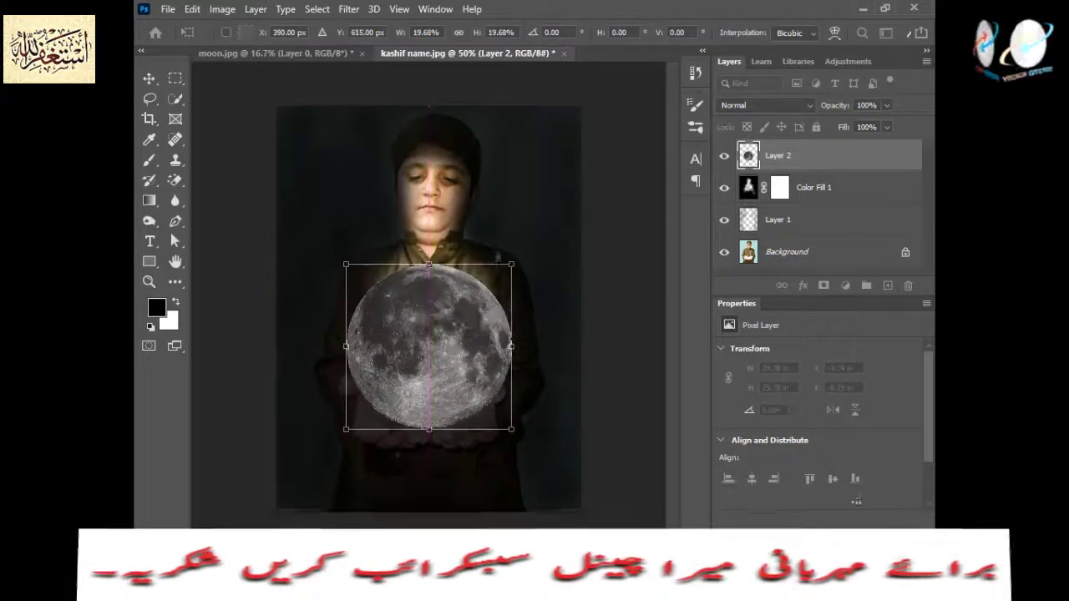
left_click_drag(510, 263, 523, 246)
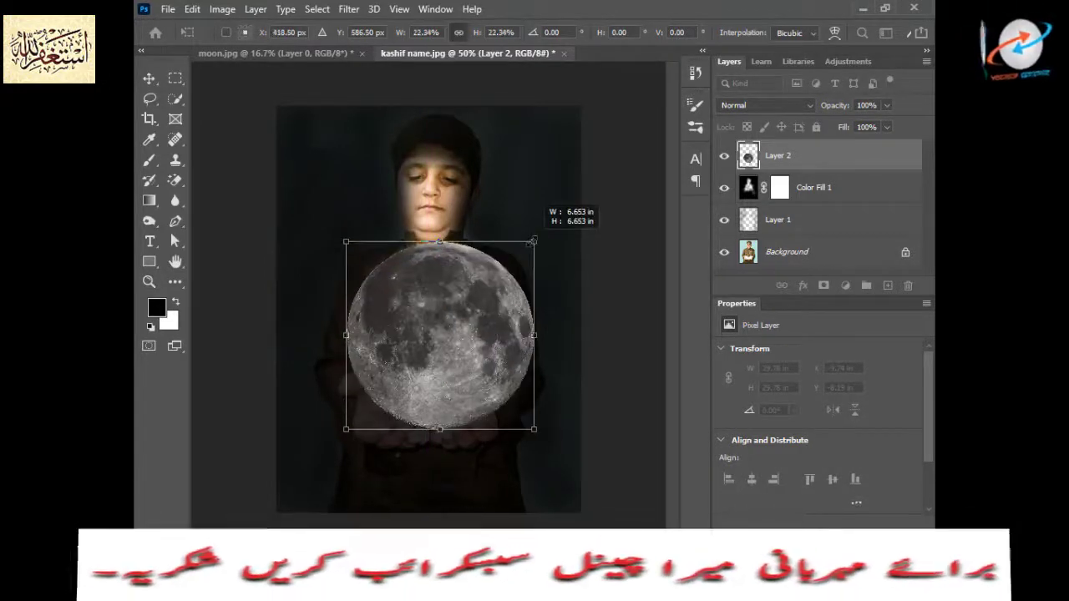
left_click_drag(443, 352, 436, 348)
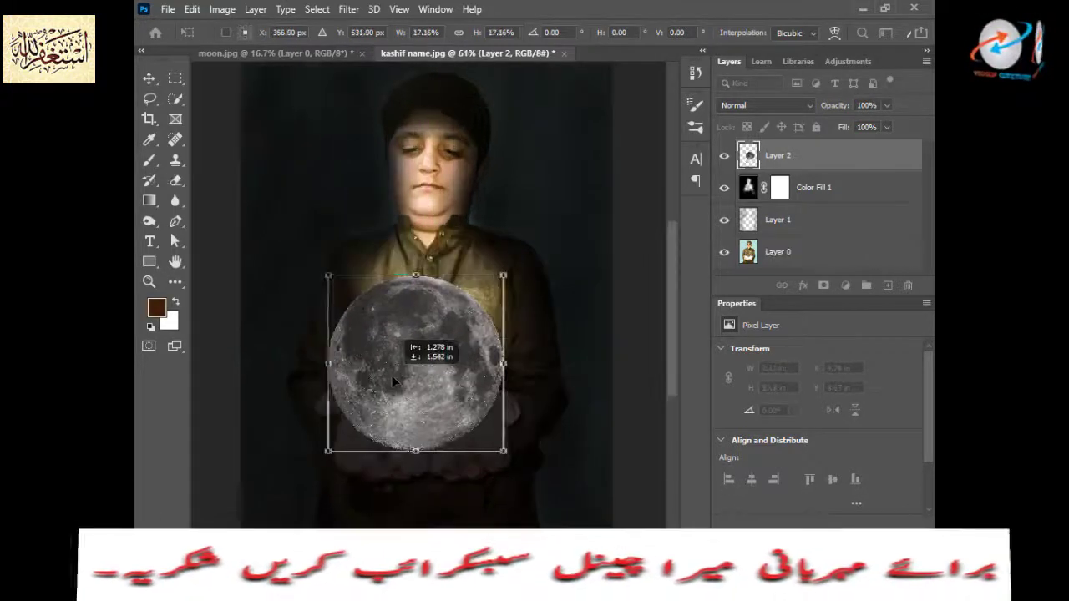
left_click_drag(392, 381, 426, 374)
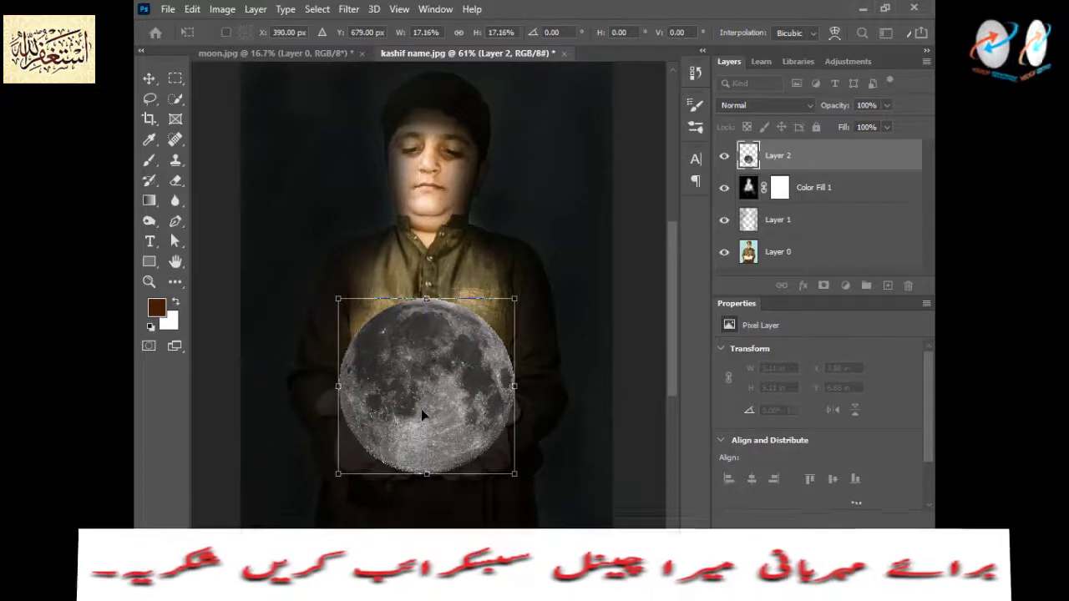
left_click_drag(424, 420, 444, 340)
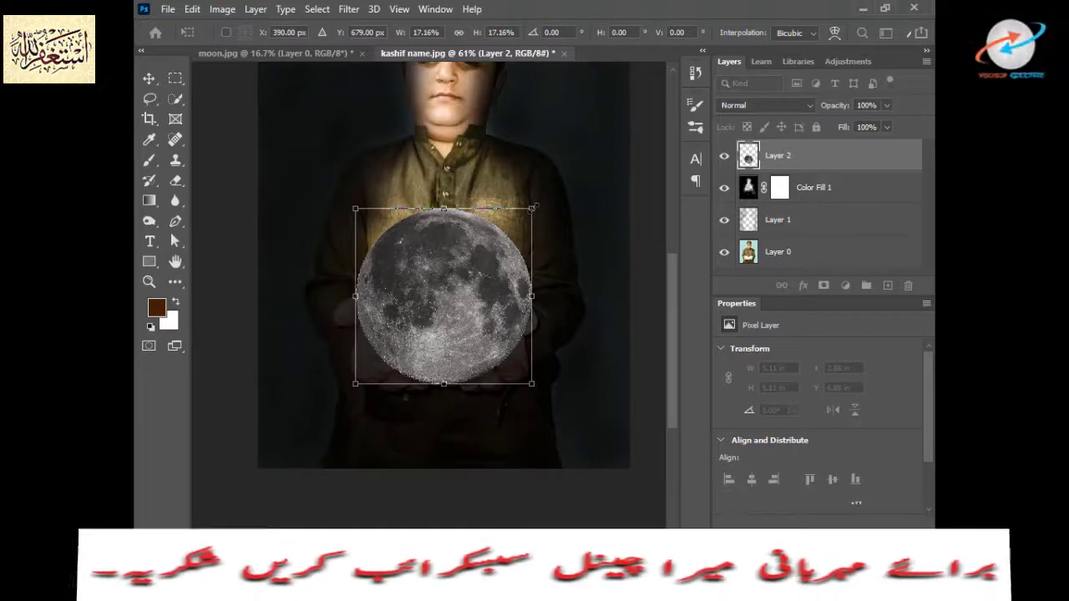
left_click_drag(534, 206, 560, 190)
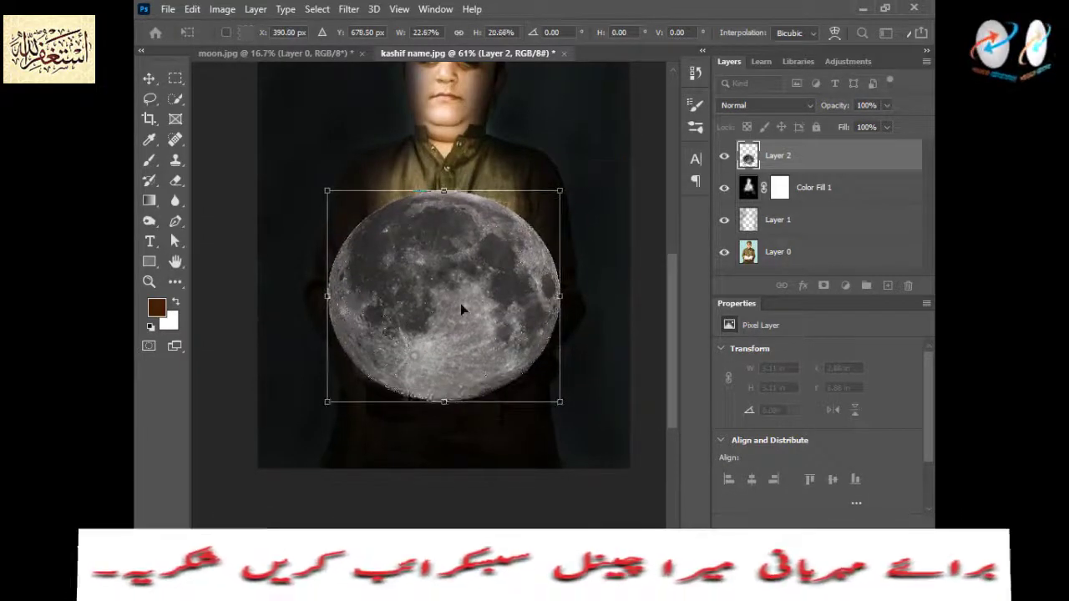
left_click_drag(460, 304, 457, 276)
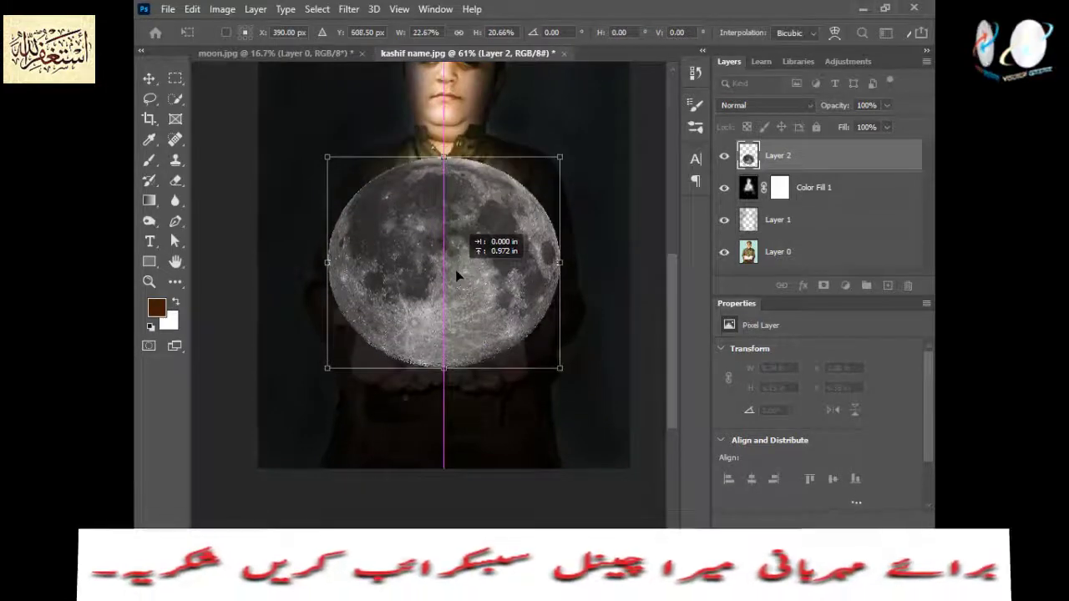
left_click_drag(457, 276, 454, 291)
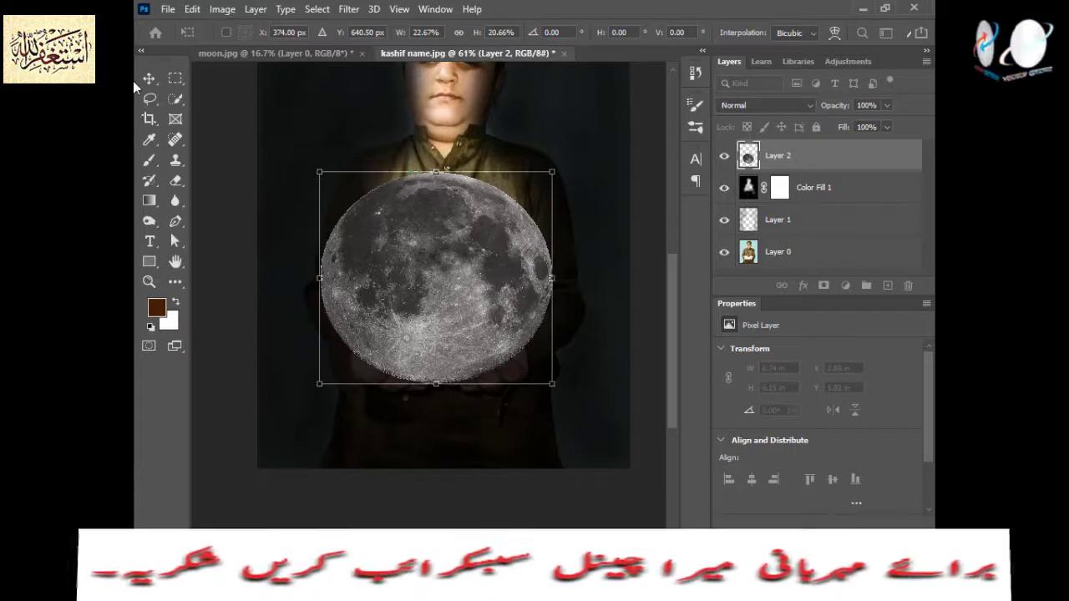
left_click_drag(478, 285, 484, 278)
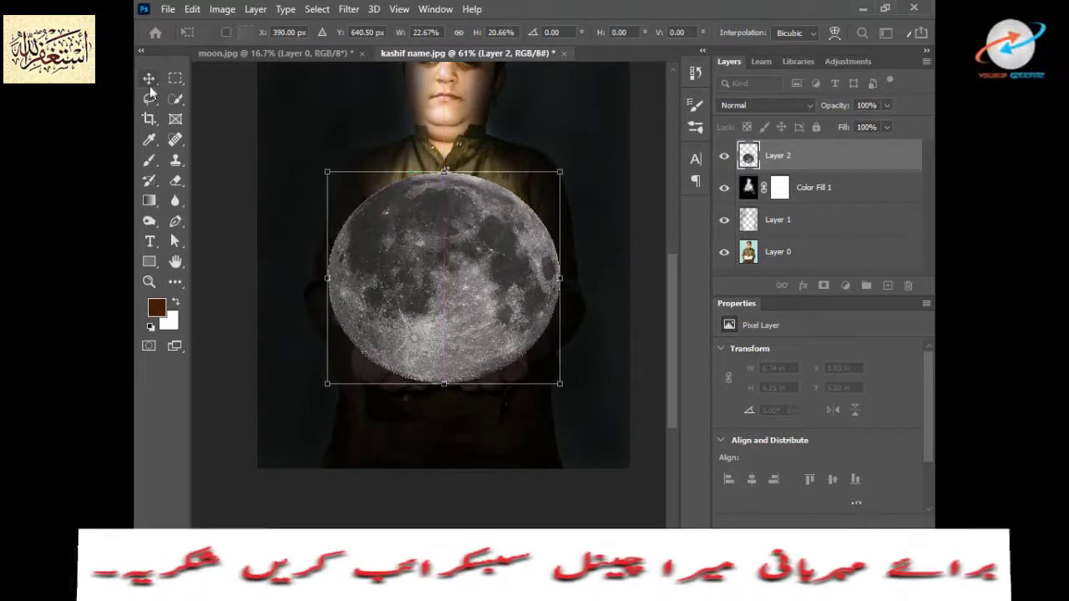
key("Return")
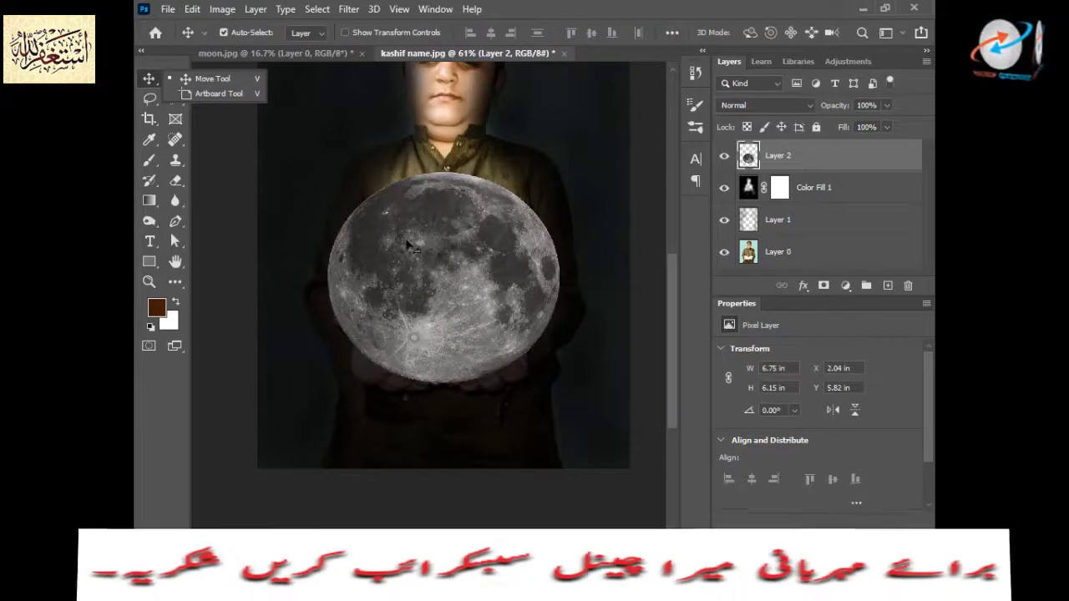
- Switch to the Eraser tool and raise its flow to 33%
left_click(647, 213)
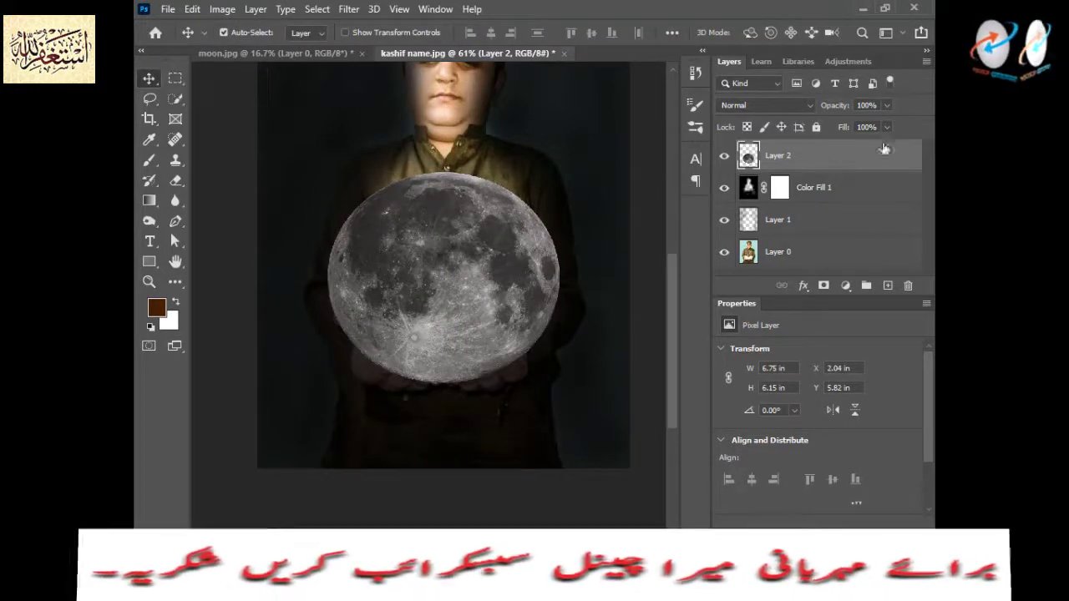
left_click(178, 183)
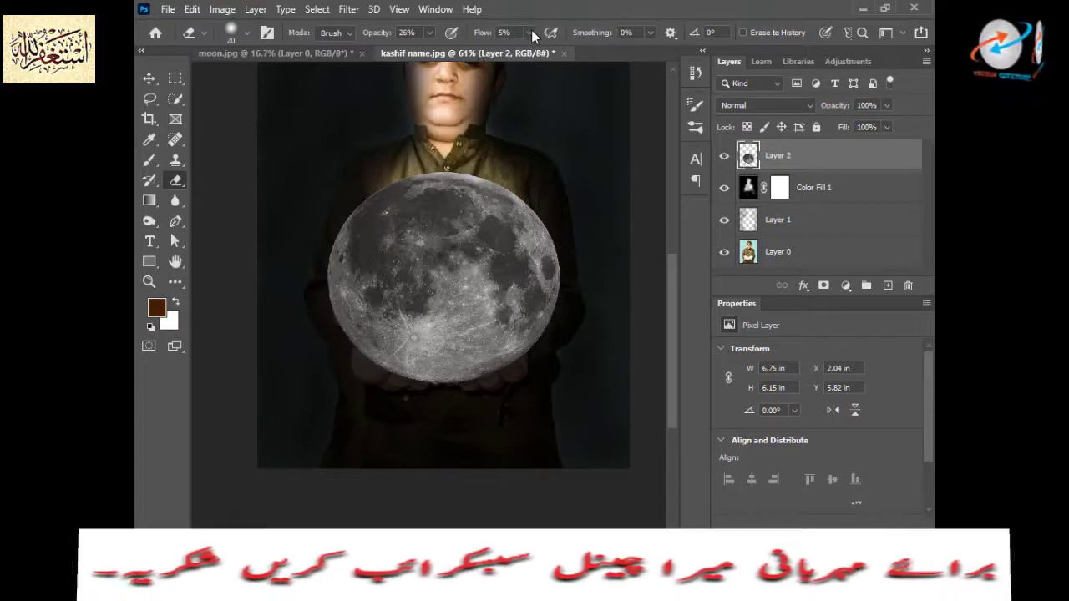
left_click(531, 32)
left_click_drag(525, 51, 549, 50)
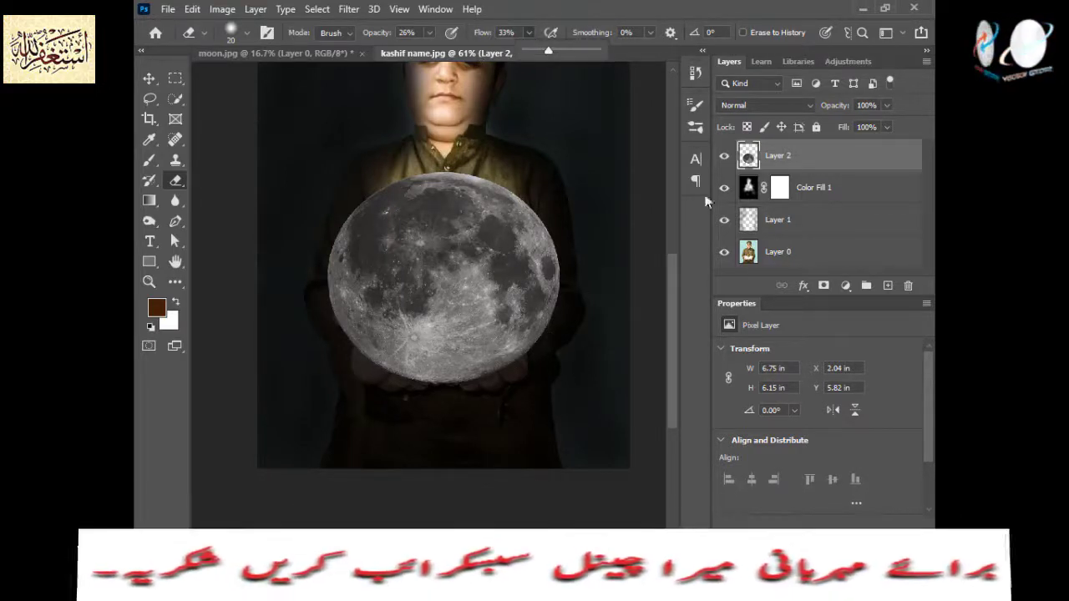
- Set Layer 2's opacity to 47% so the moon shows clearly over the hands
left_click(887, 127)
left_click_drag(887, 126, 834, 128)
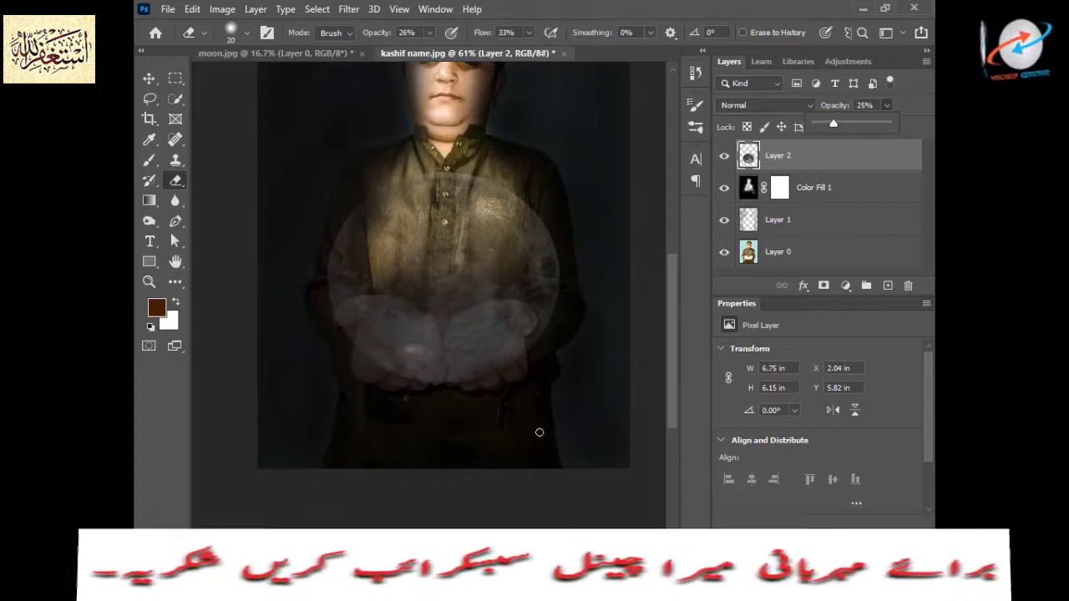
key("Down")
key("Down")
key("Down")
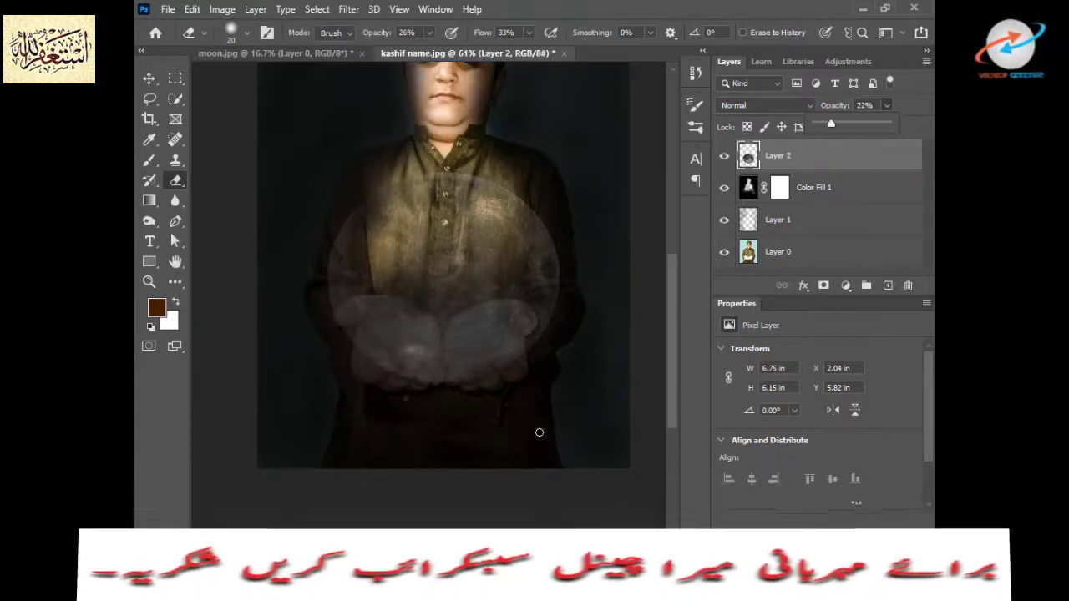
key("shift+Down")
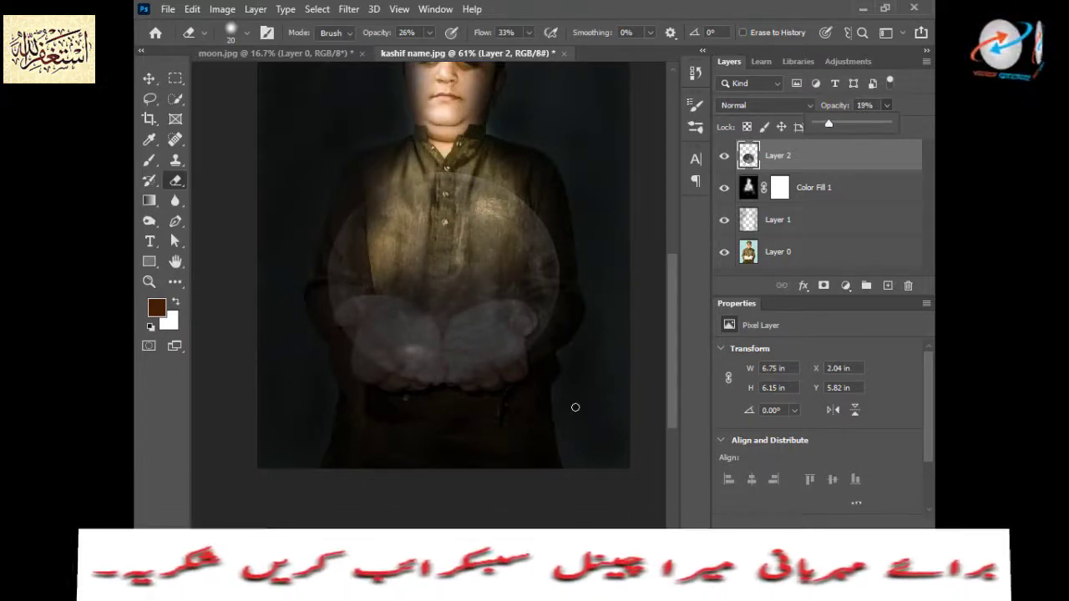
key("Up")
key("Up")
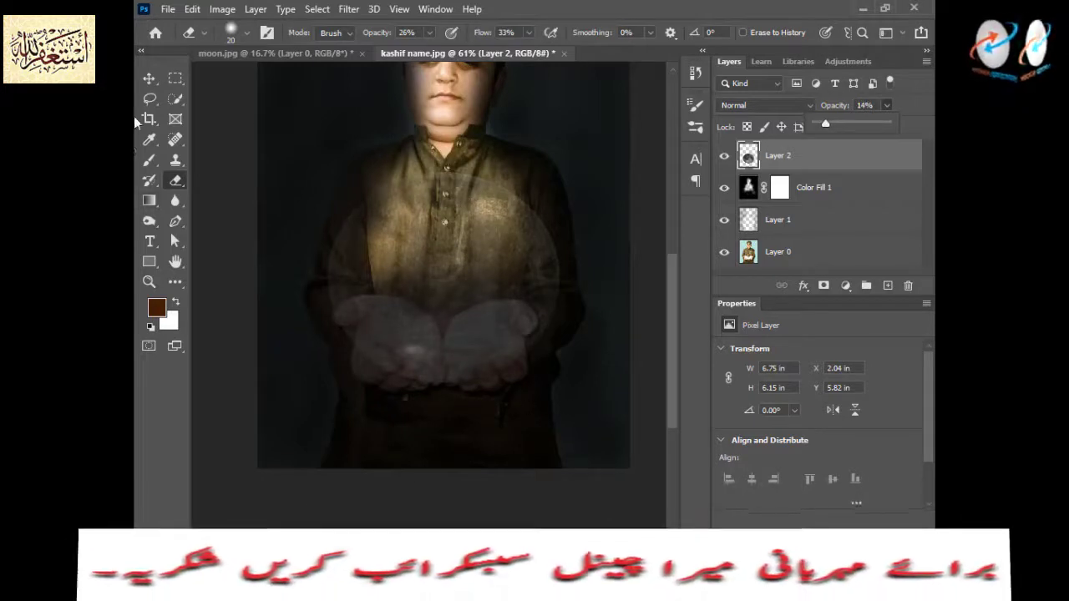
key("Return")
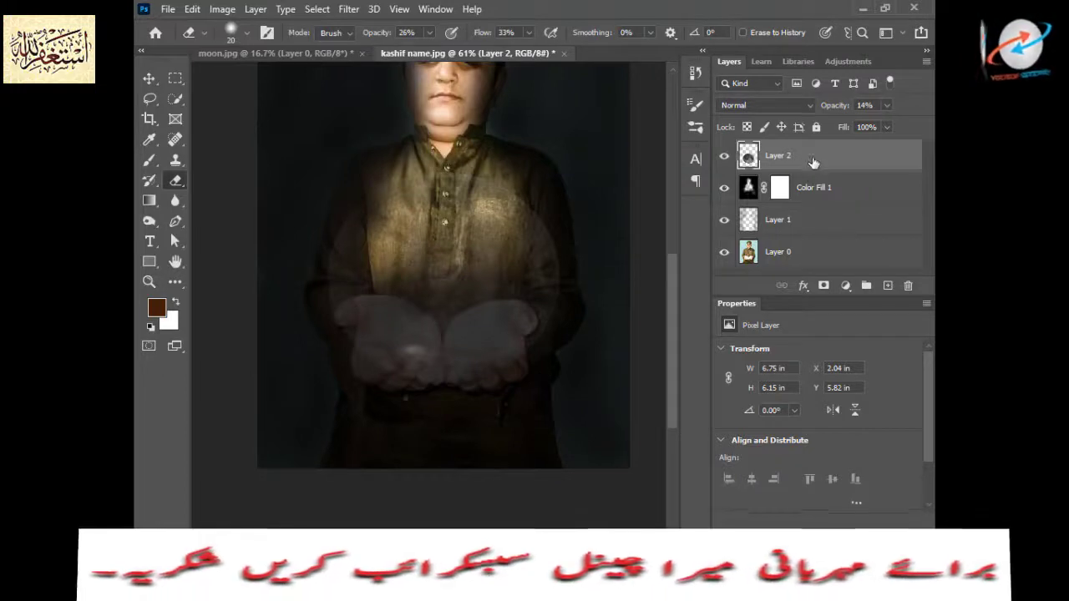
left_click(885, 106)
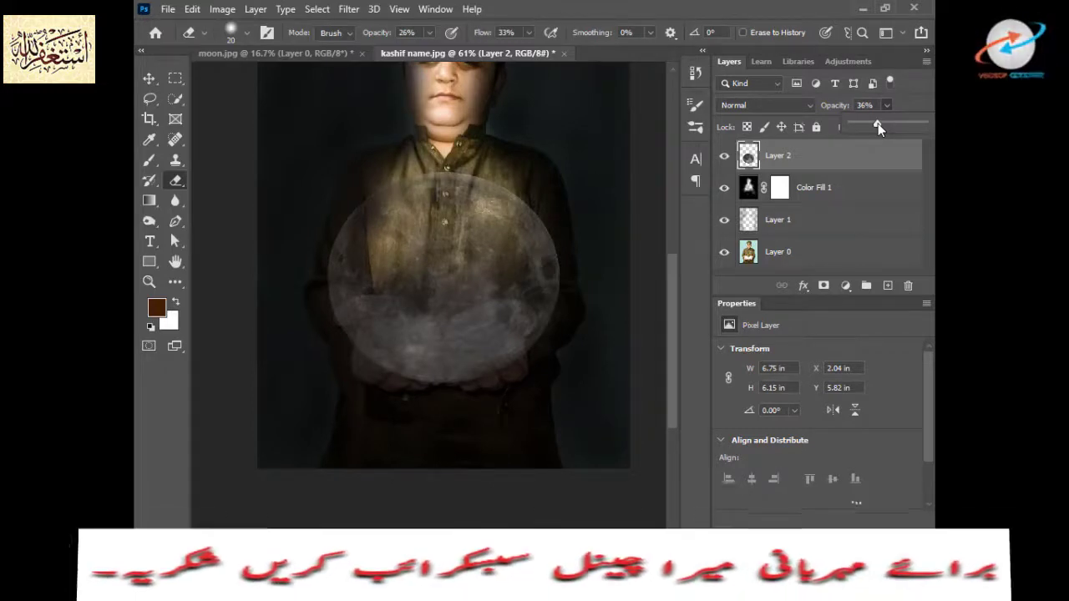
mouse_move(877, 126)
left_mouse_down()
mouse_move(896, 126)
mouse_move(886, 123)
left_mouse_up()
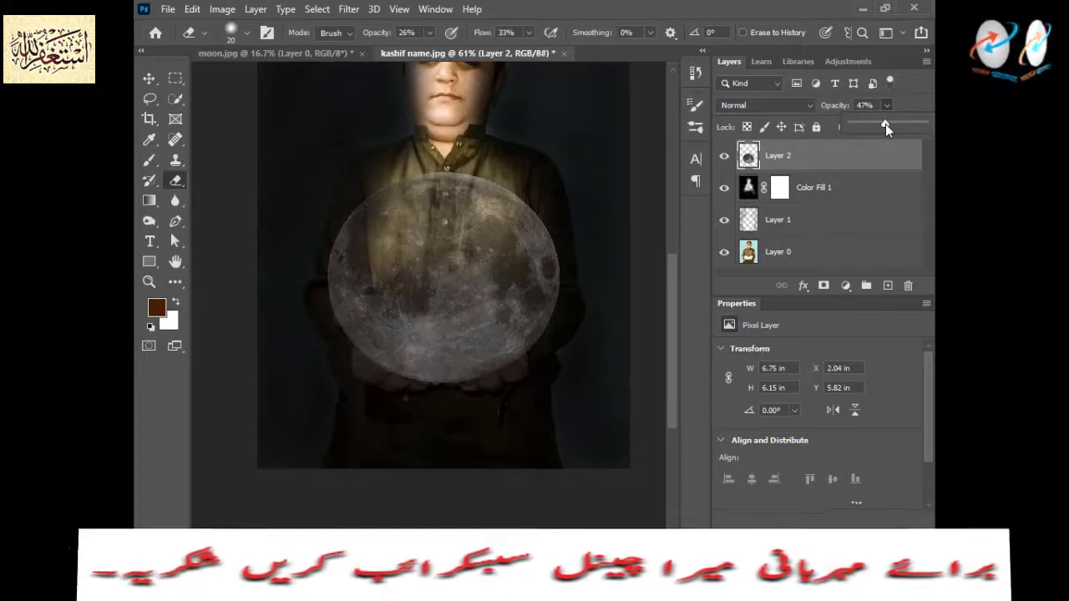
- With the Move tool, drag the moon slightly down and set Layer 2 opacity to 29%
left_click(148, 79)
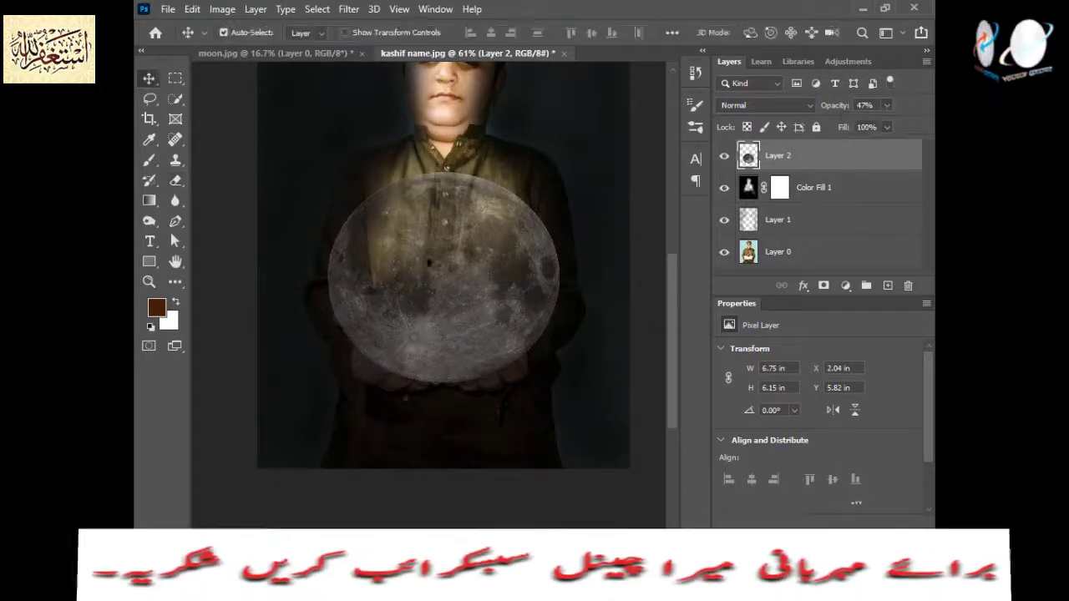
left_click_drag(452, 292, 451, 301)
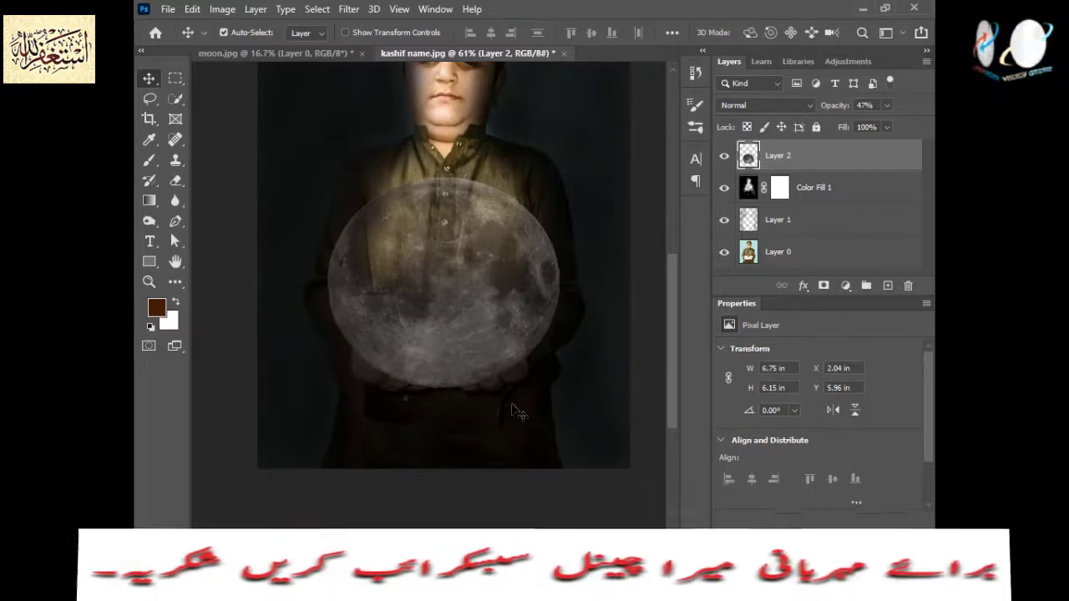
left_click(886, 105)
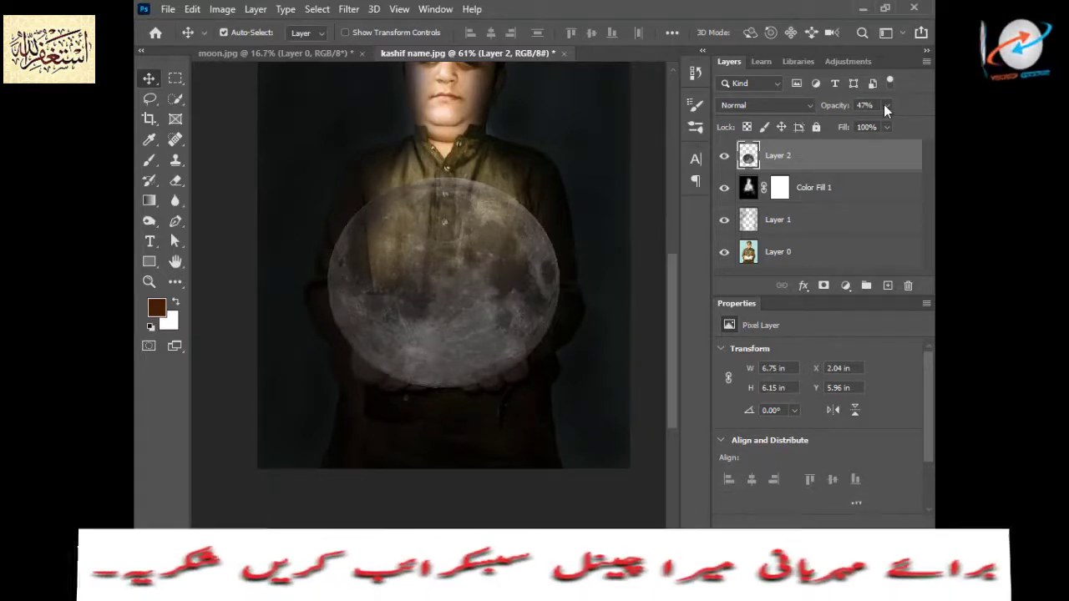
left_click_drag(883, 125, 871, 125)
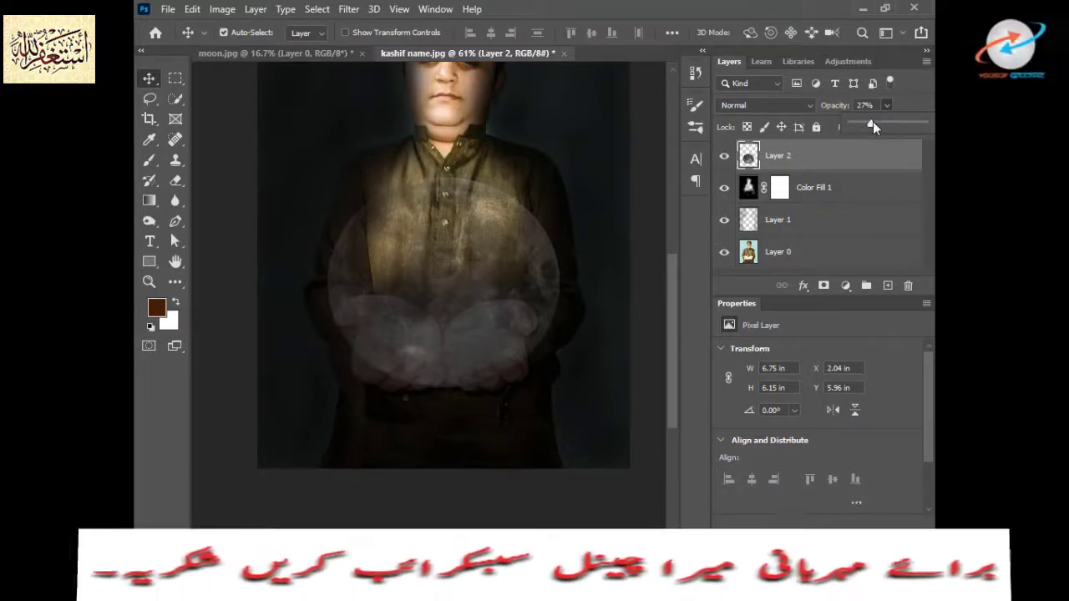
left_click_drag(872, 123, 859, 125)
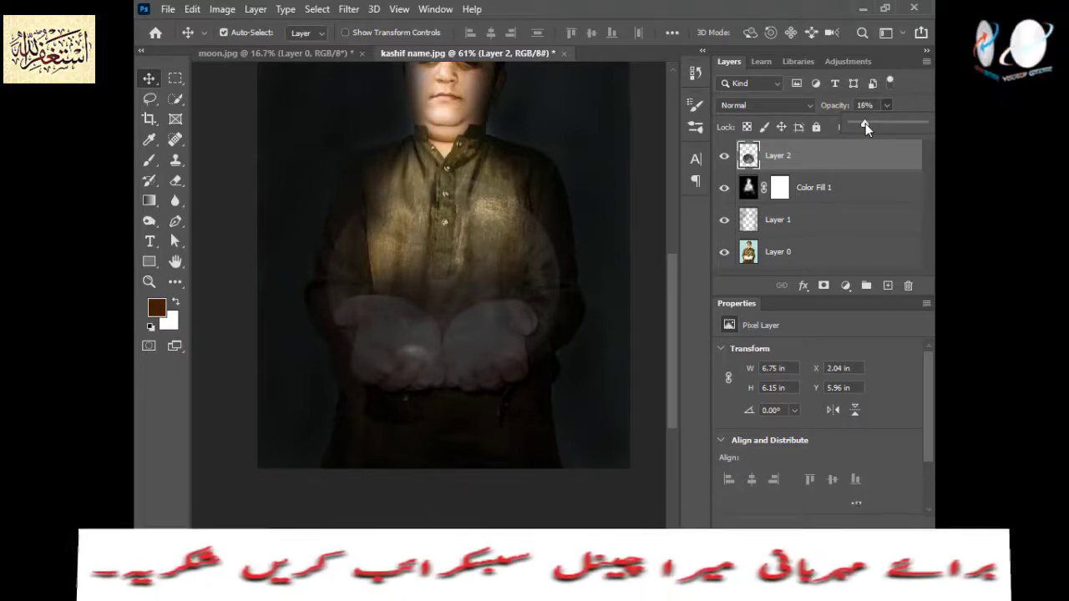
left_click_drag(865, 123, 873, 123)
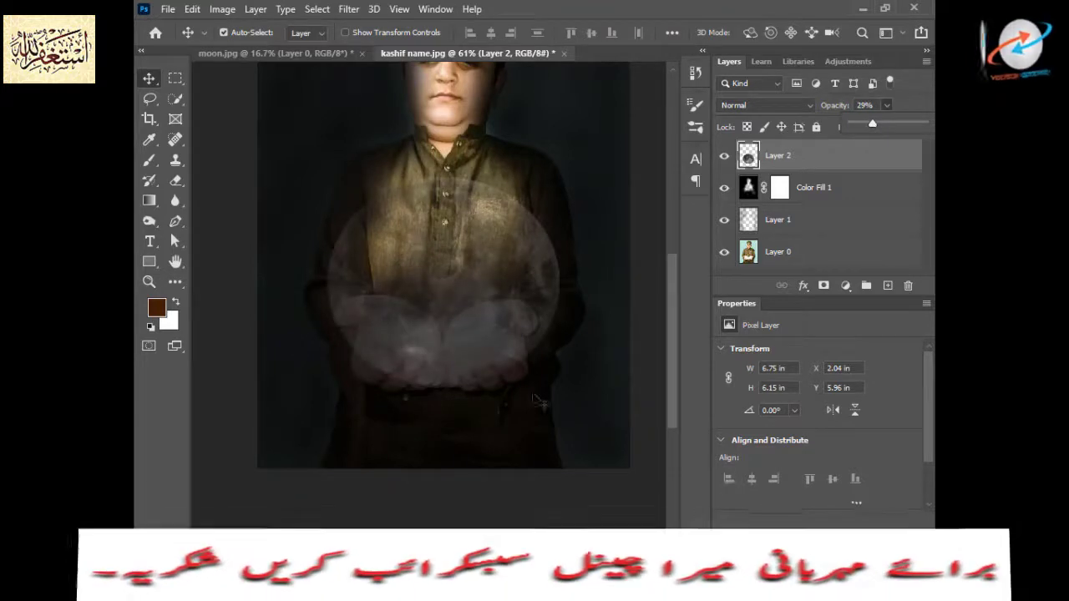
- Zoom in to about 108% on the moon and hands, then select the Eraser tool
scroll(549, 283, "up", 2)
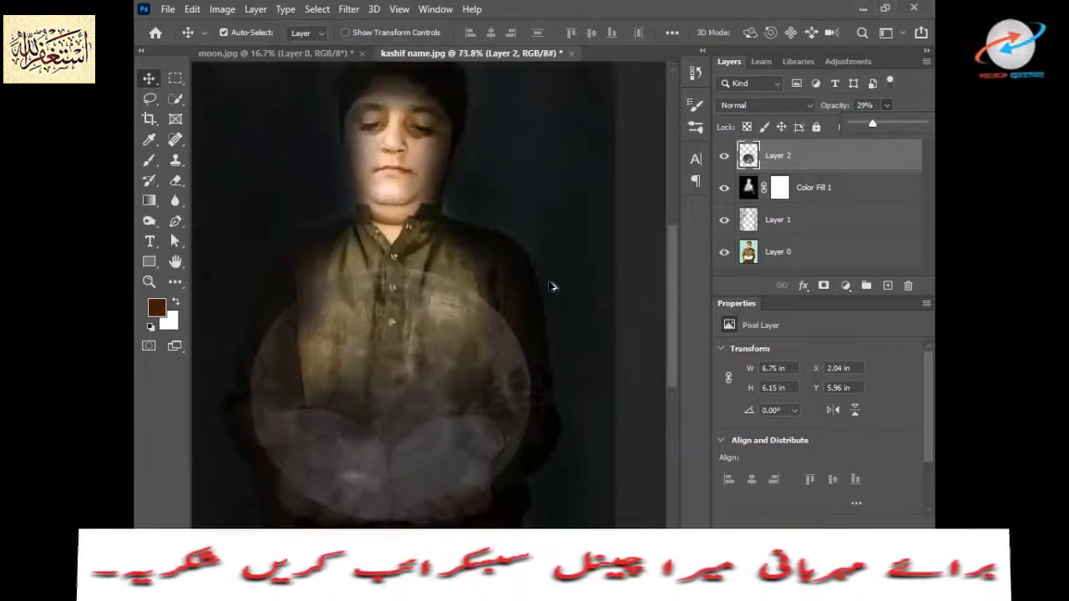
left_click_drag(431, 334, 443, 303)
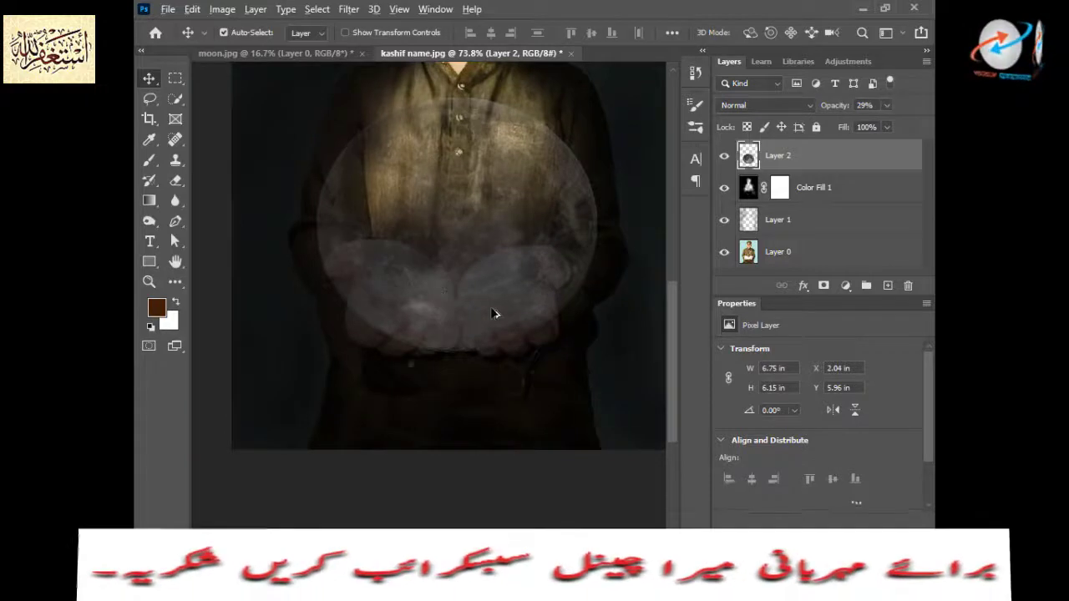
scroll(495, 308, "up", 1)
scroll(495, 308, "up", 2)
scroll(495, 309, "up", 1)
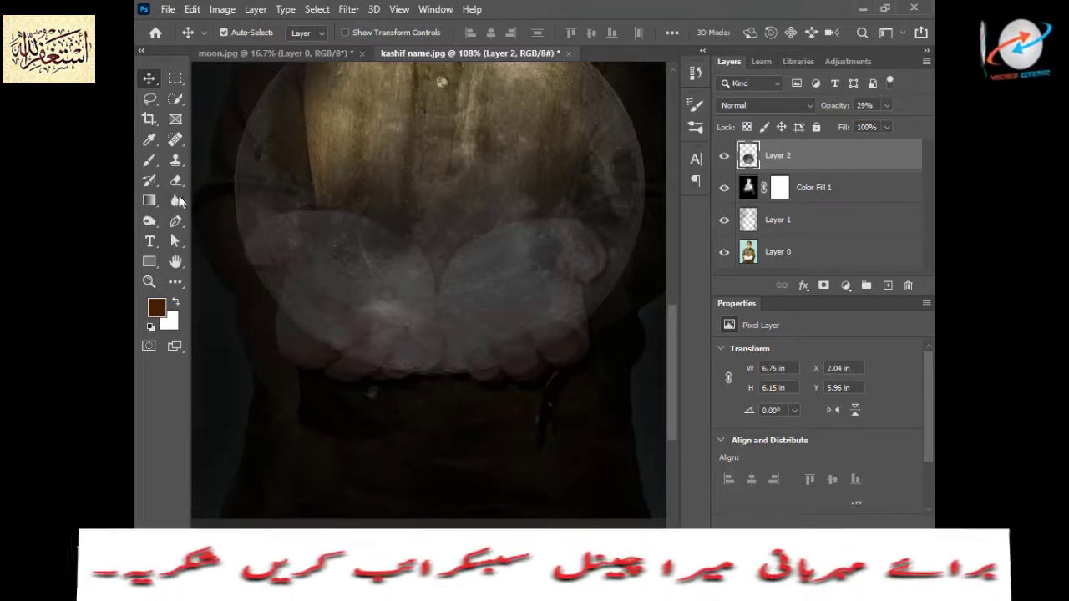
left_click(175, 180)
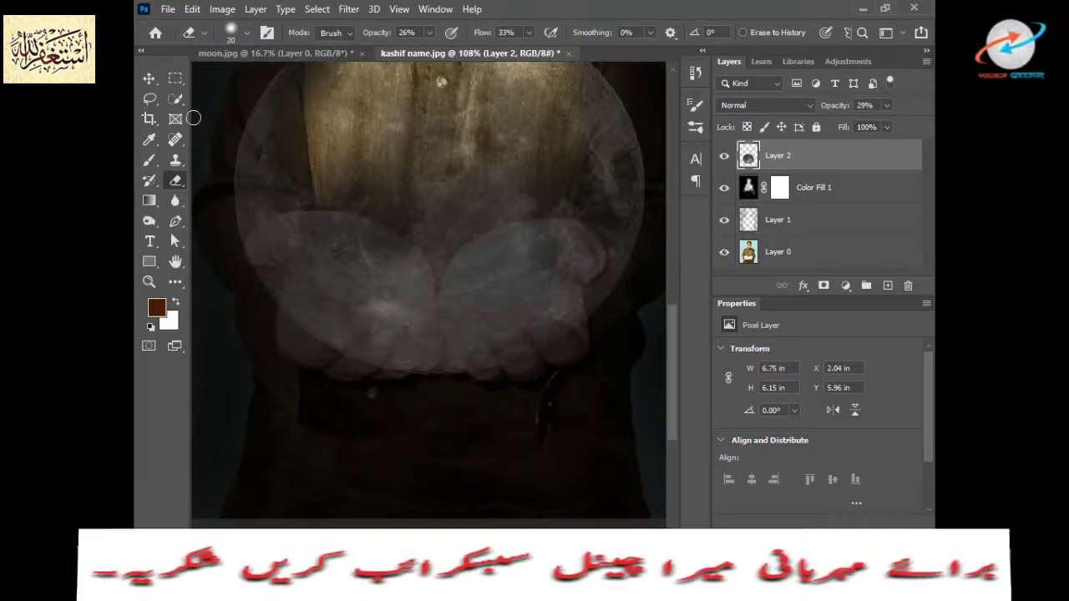
- In the Eraser options bar, raise opacity to 53% and flow to 63%
left_click(232, 34)
left_click(231, 33)
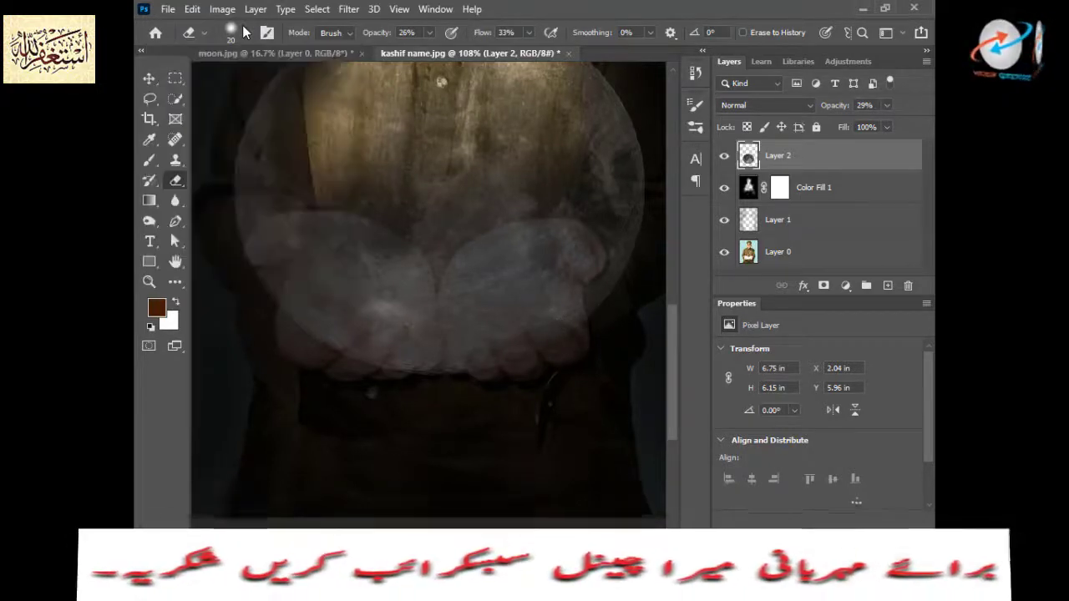
left_click(429, 33)
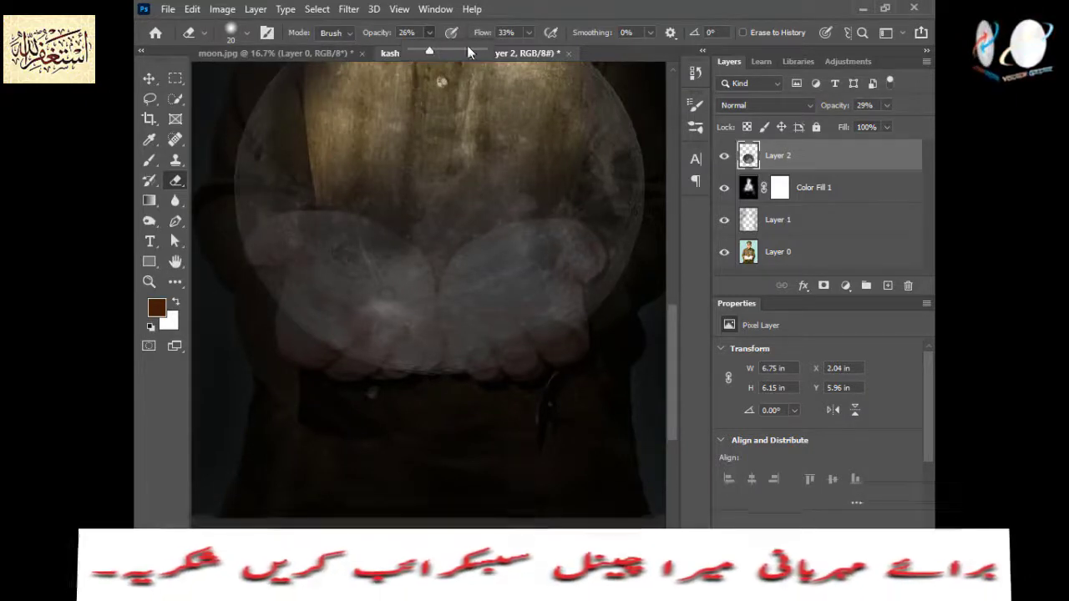
left_click_drag(449, 52, 450, 48)
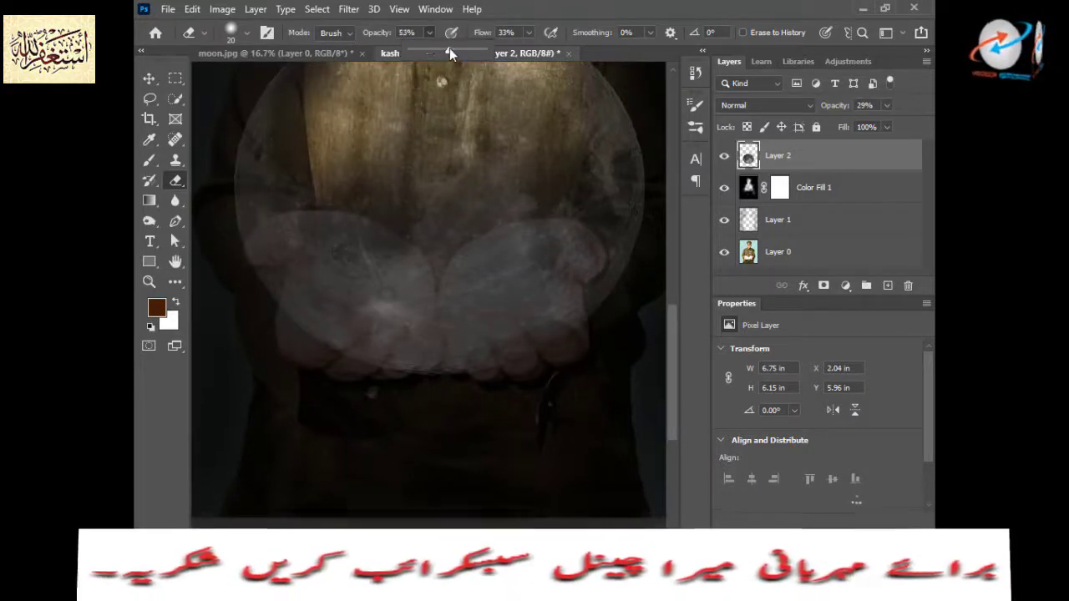
left_click(529, 33)
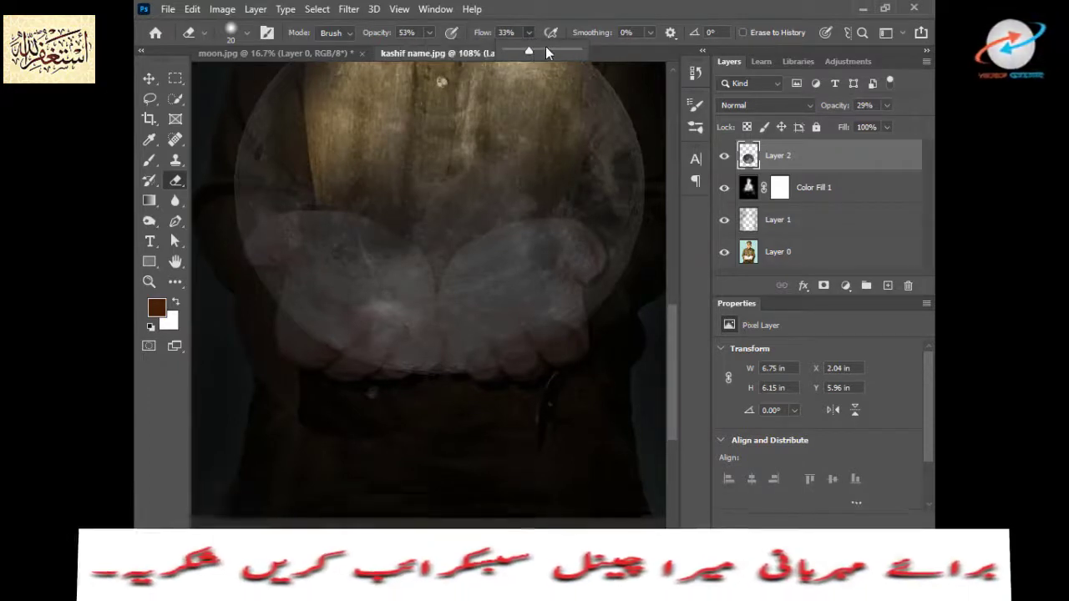
left_click(546, 51)
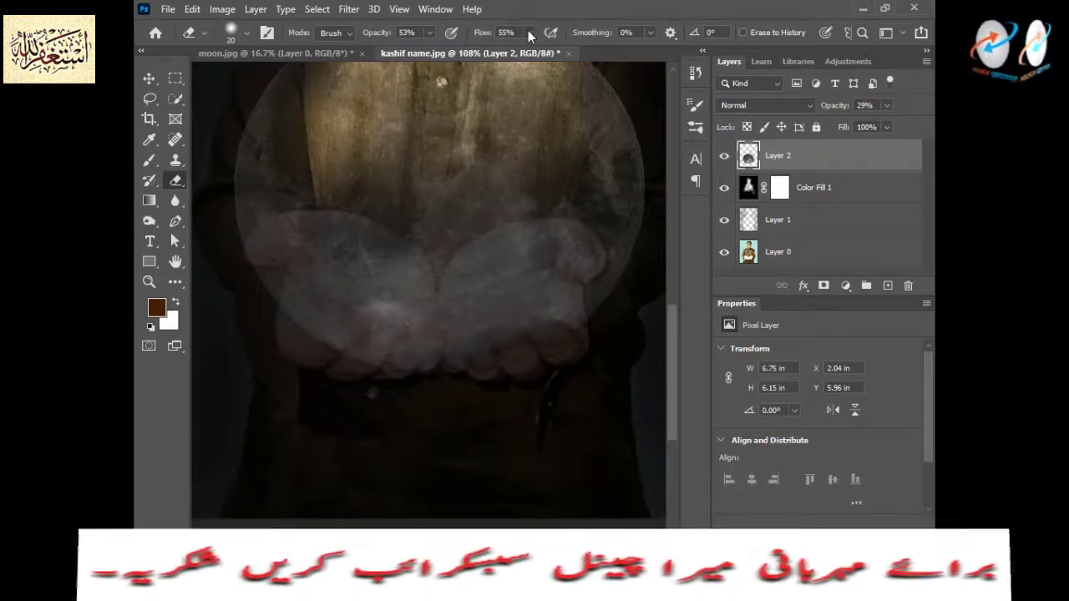
left_click_drag(530, 50, 534, 49)
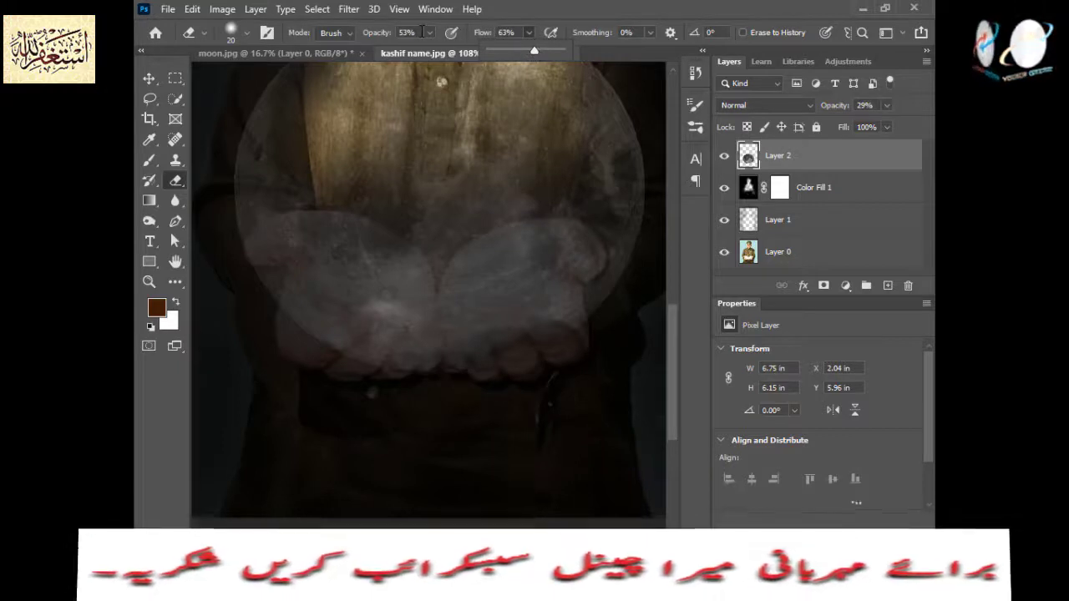
- Raise eraser opacity to 68% and erase the moon over the left fingers
left_click(427, 32)
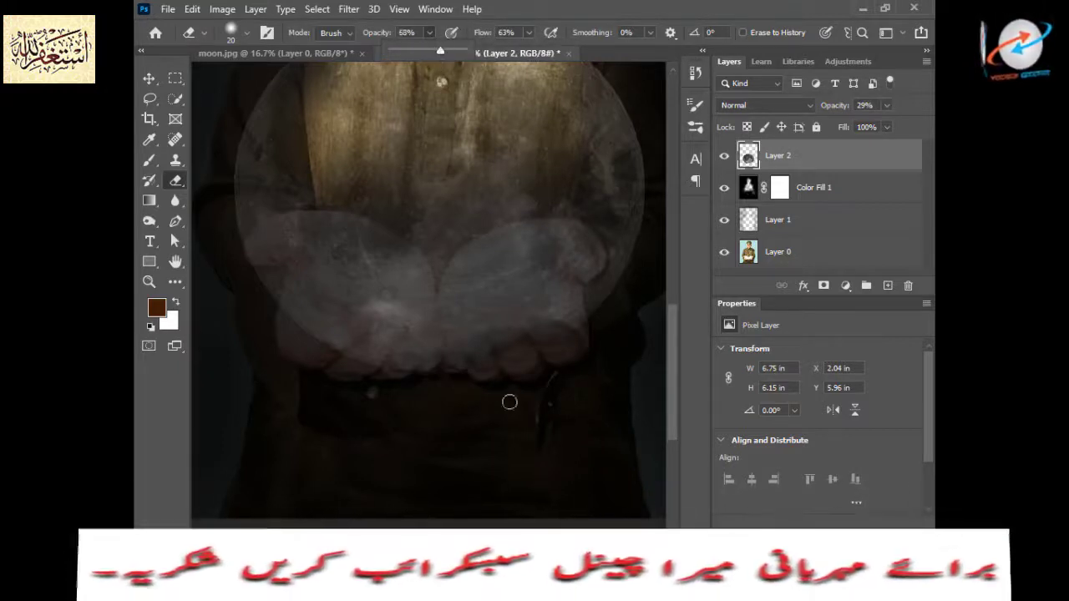
left_click(556, 341)
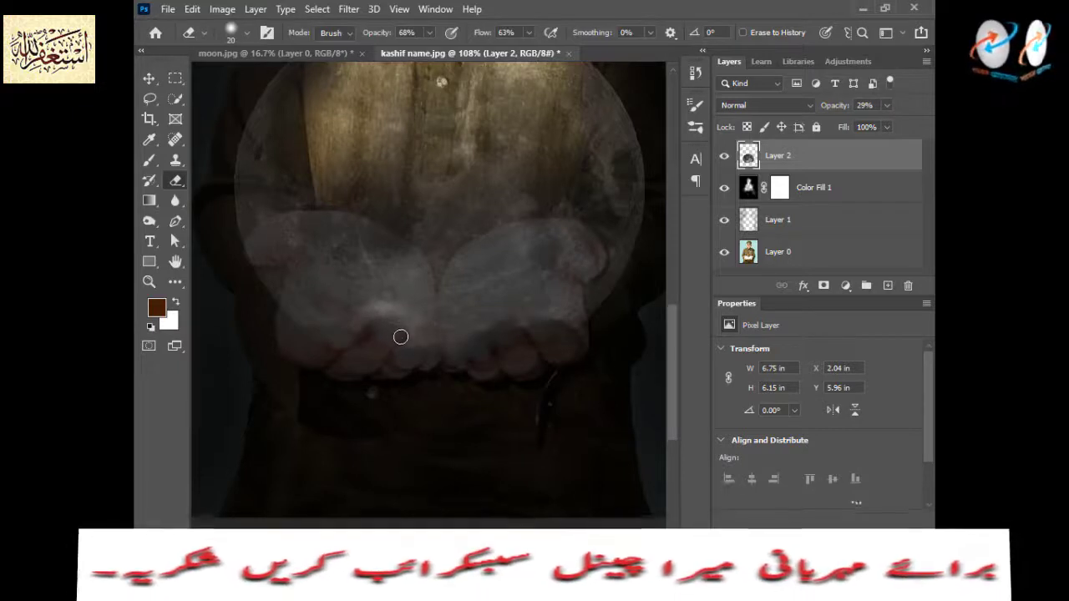
left_click_drag(384, 327, 316, 328)
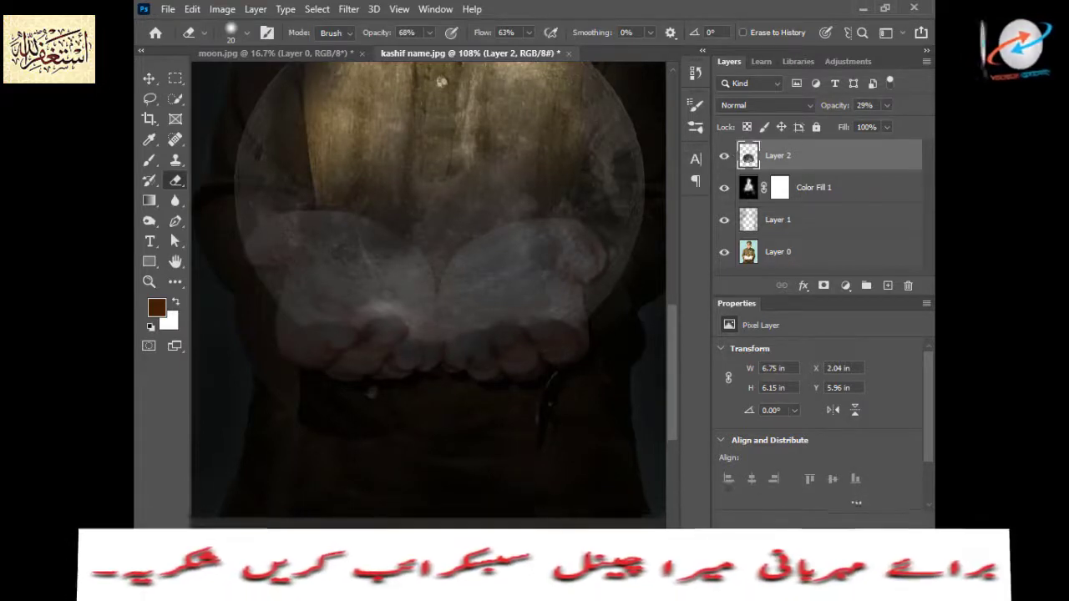
- Restore Layer 2 to full opacity and zoom out to view the whole portrait
left_click(887, 107)
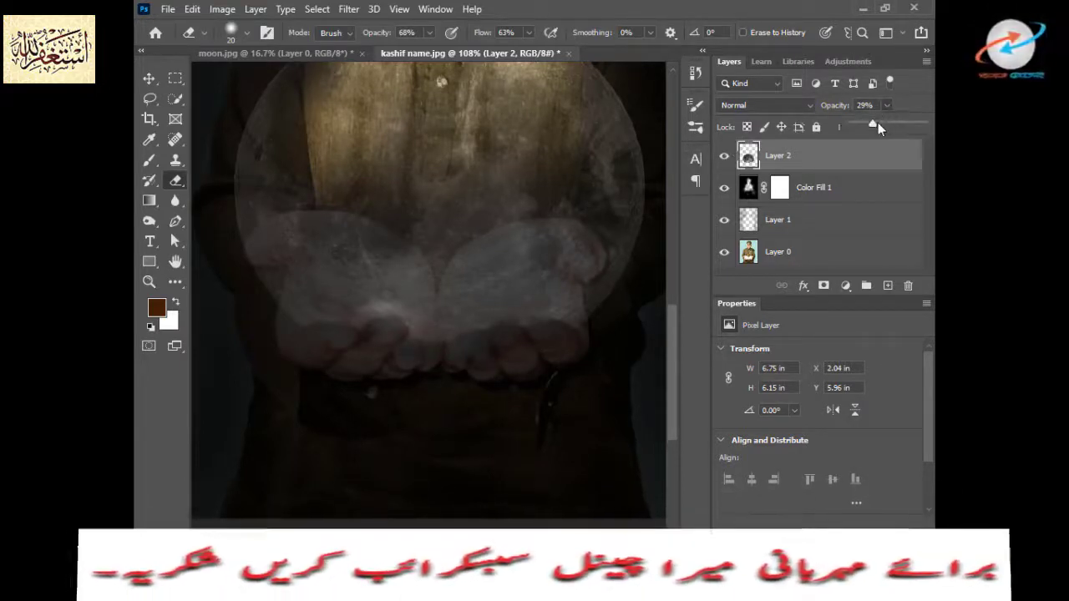
left_click_drag(878, 122, 923, 124)
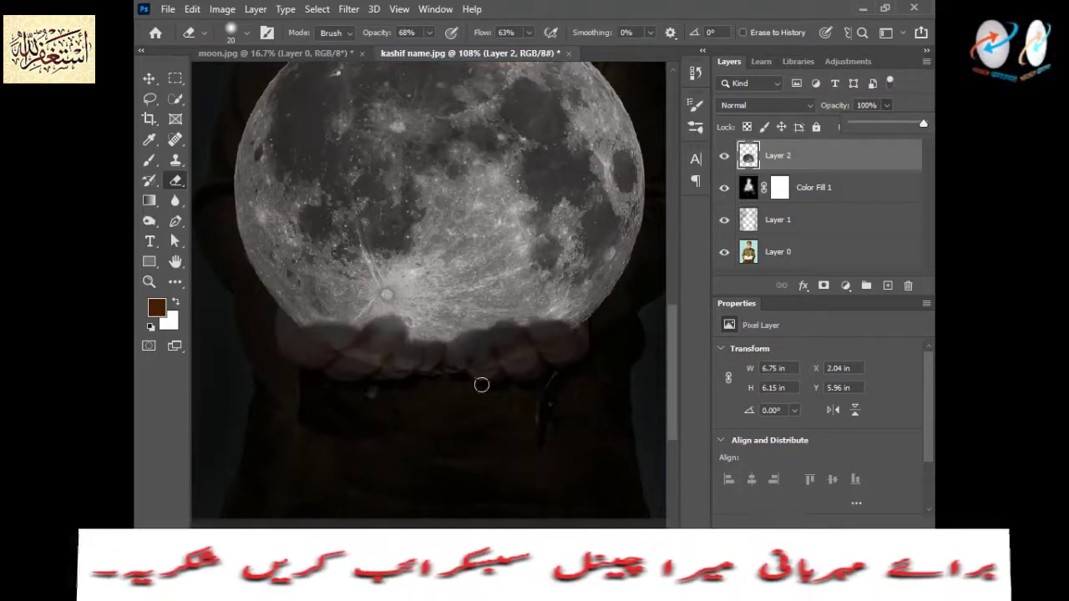
left_click(505, 334)
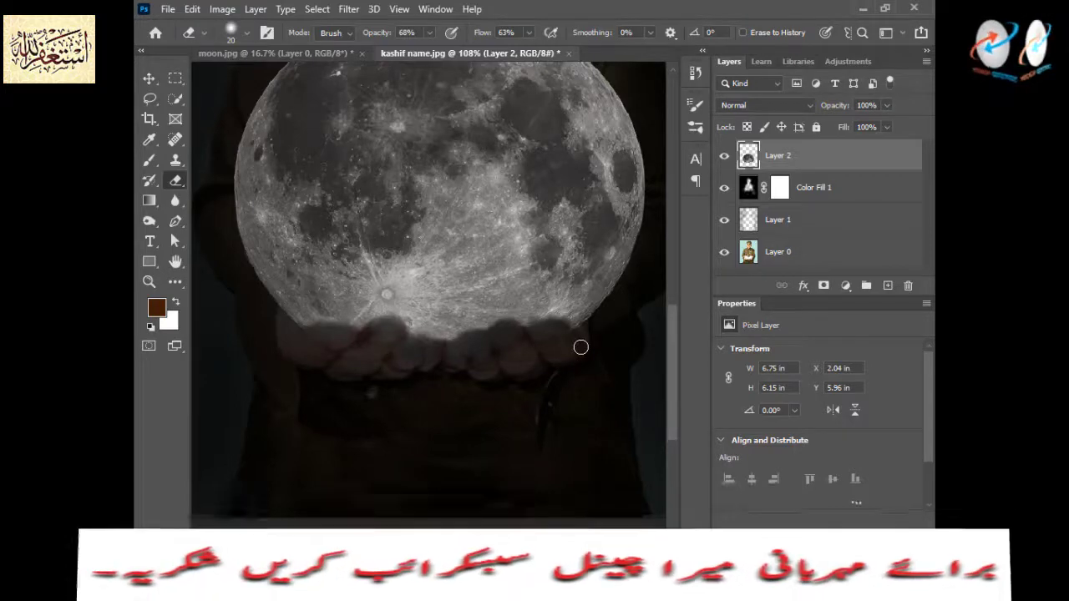
scroll(582, 350, "down", 2)
scroll(584, 355, "down", 2)
scroll(587, 365, "down", 1)
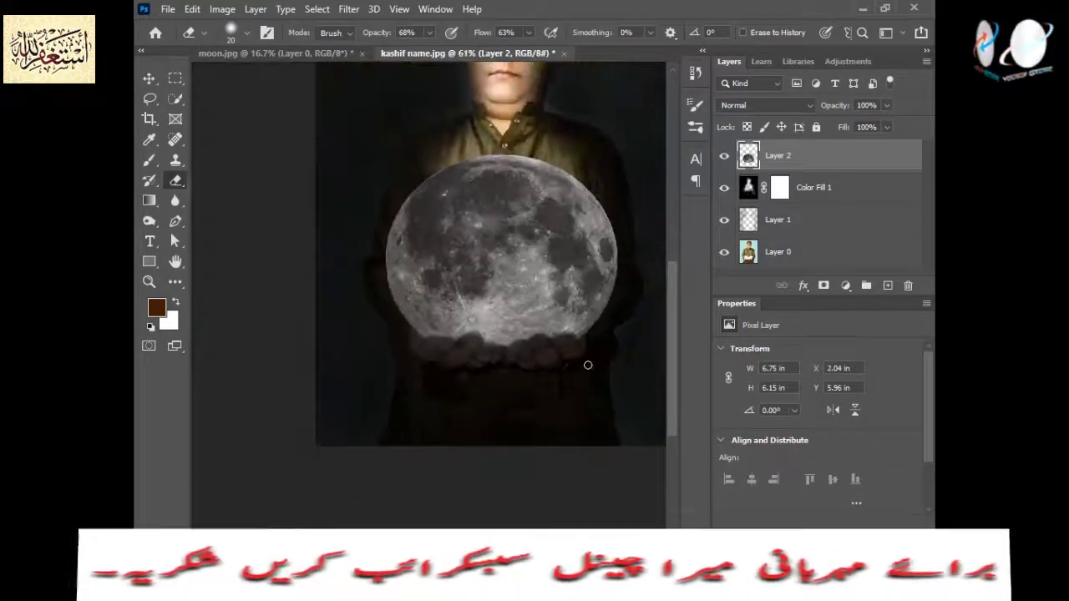
scroll(587, 365, "down", 1)
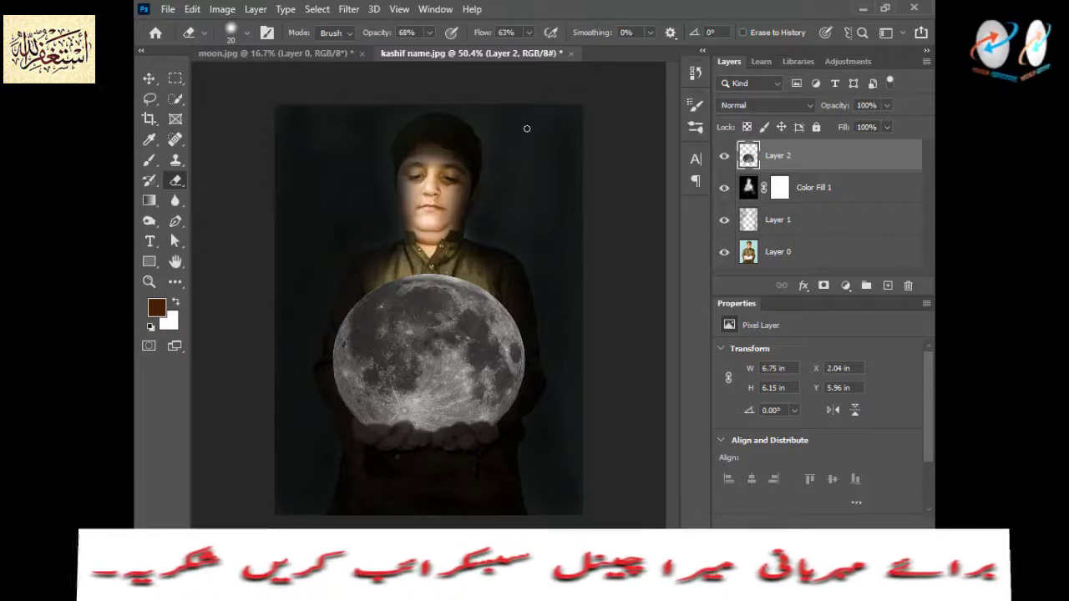
- Add an Outer Glow to Layer 2 in Layer Style and set its colour to near-white
double_click(831, 167)
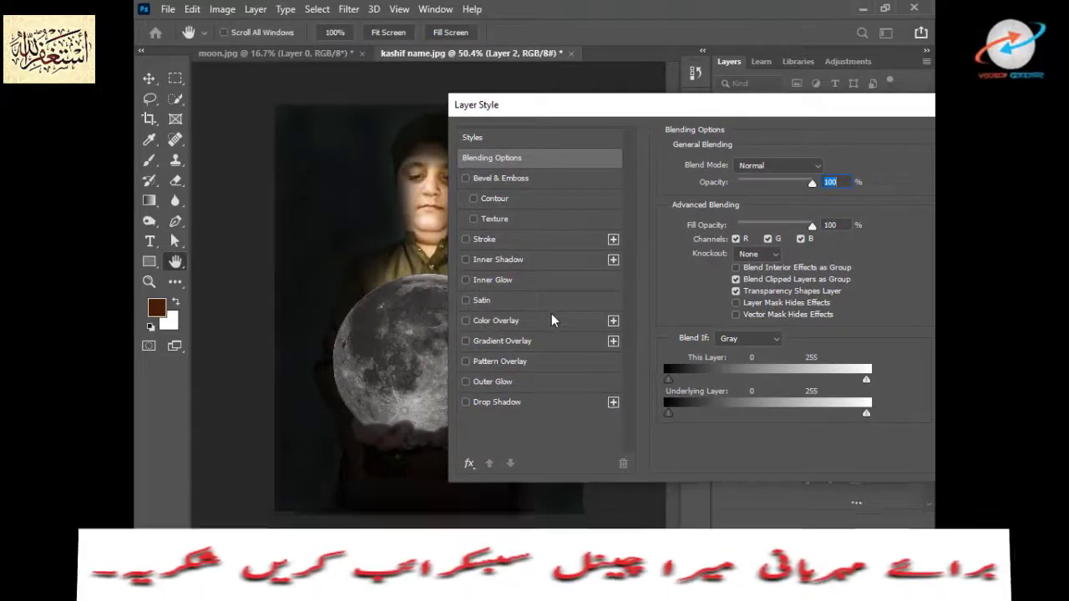
left_click(510, 387)
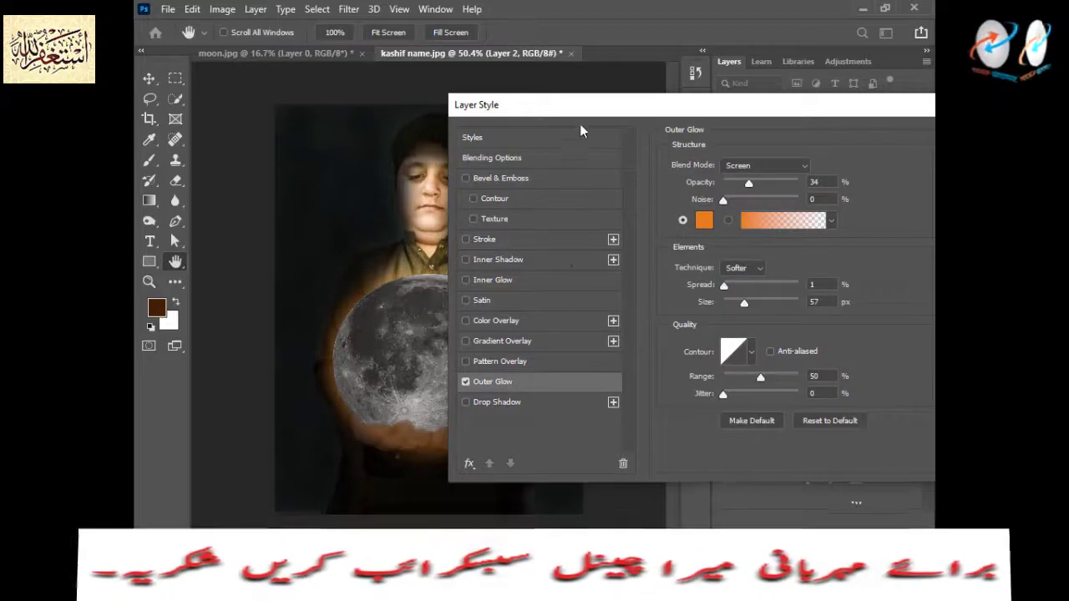
left_click_drag(671, 106, 741, 108)
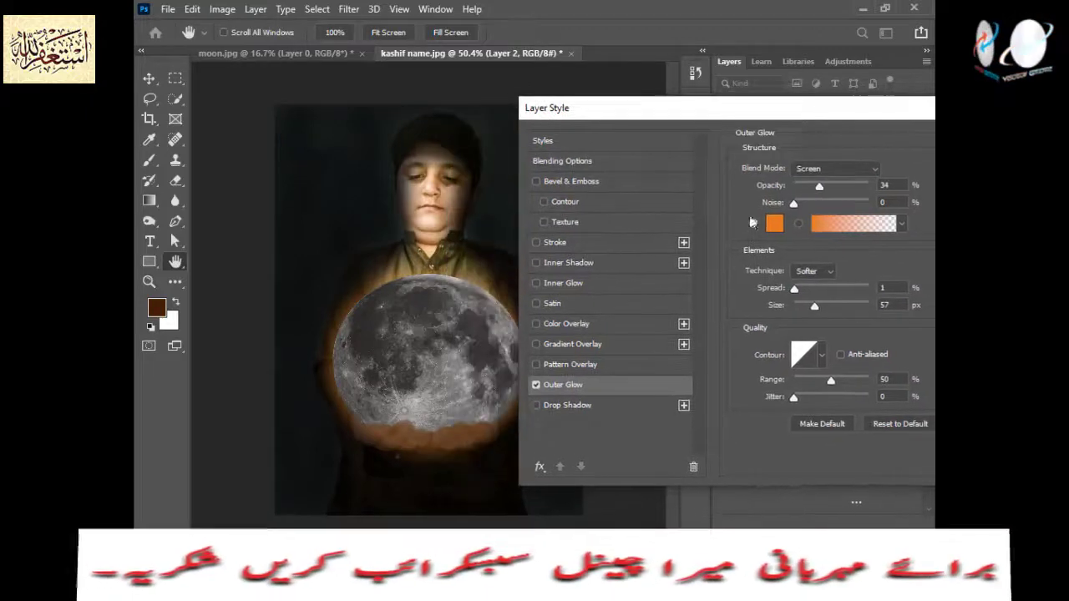
left_click(774, 223)
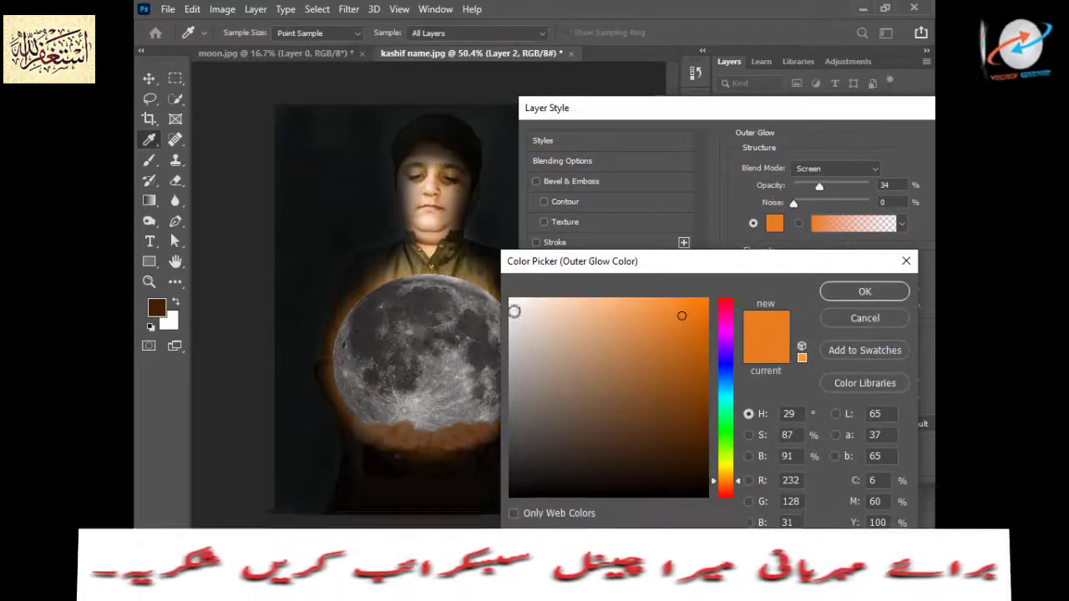
left_click(512, 299)
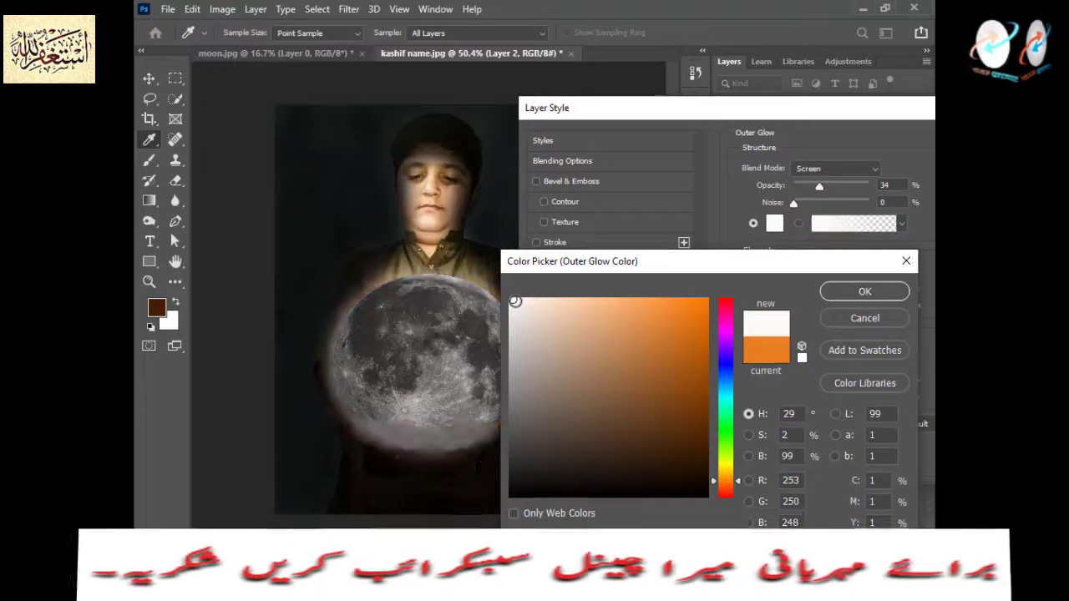
left_click(866, 291)
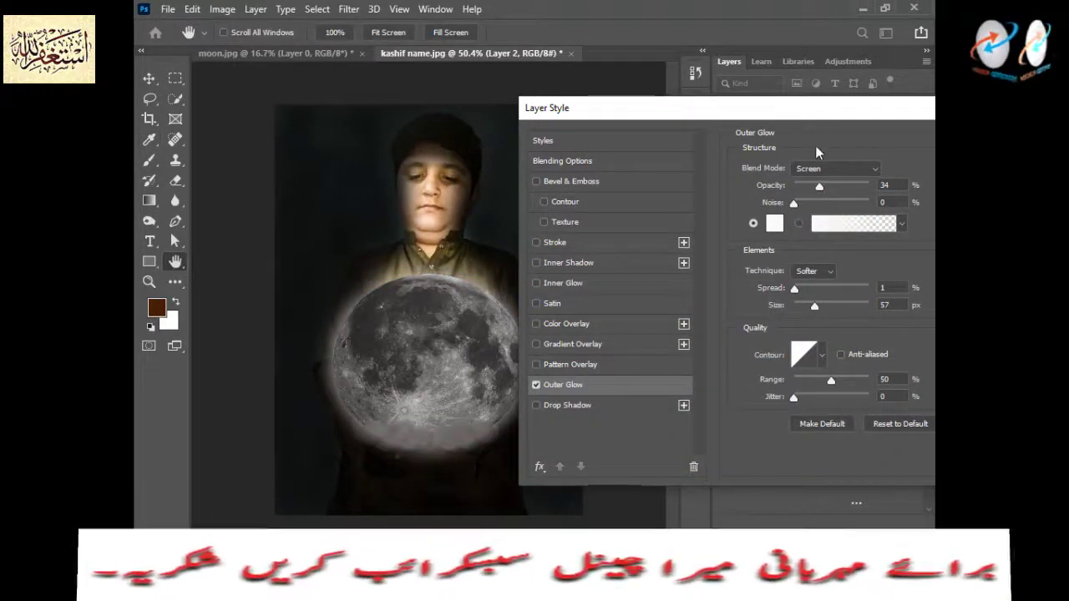
- Set the Outer Glow to 98% opacity, 0% spread and 29 px size
left_click(806, 304)
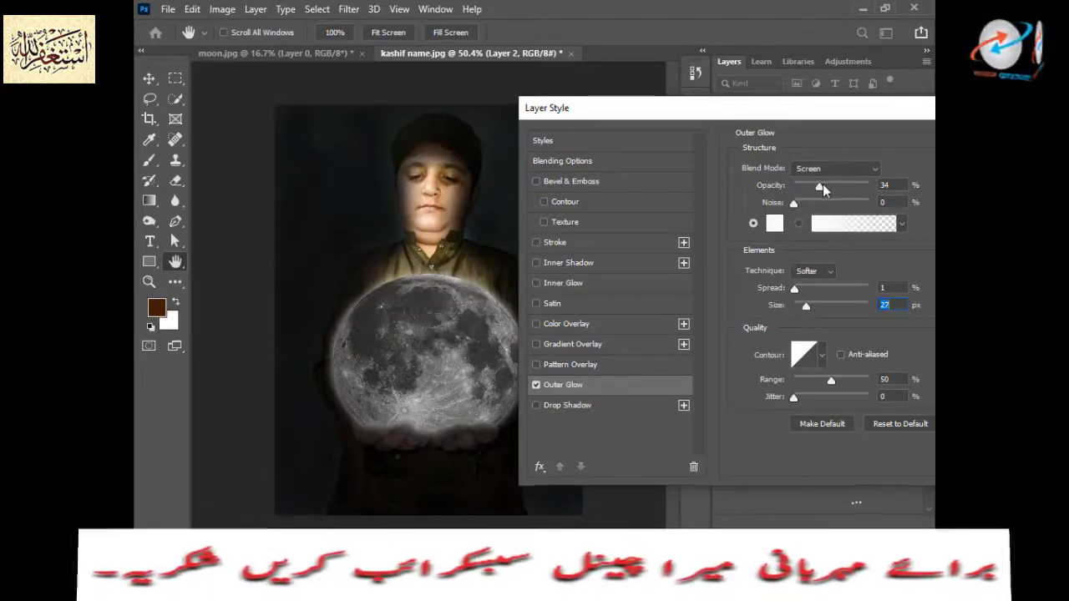
left_click_drag(821, 185, 868, 191)
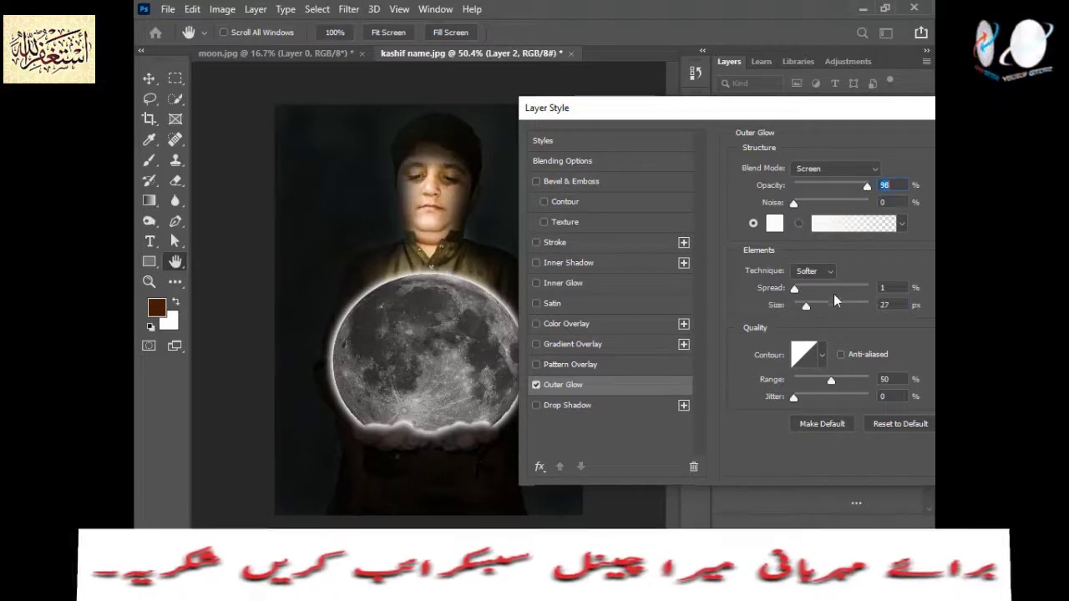
mouse_move(796, 287)
left_mouse_down()
mouse_move(815, 288)
mouse_move(793, 288)
left_mouse_up()
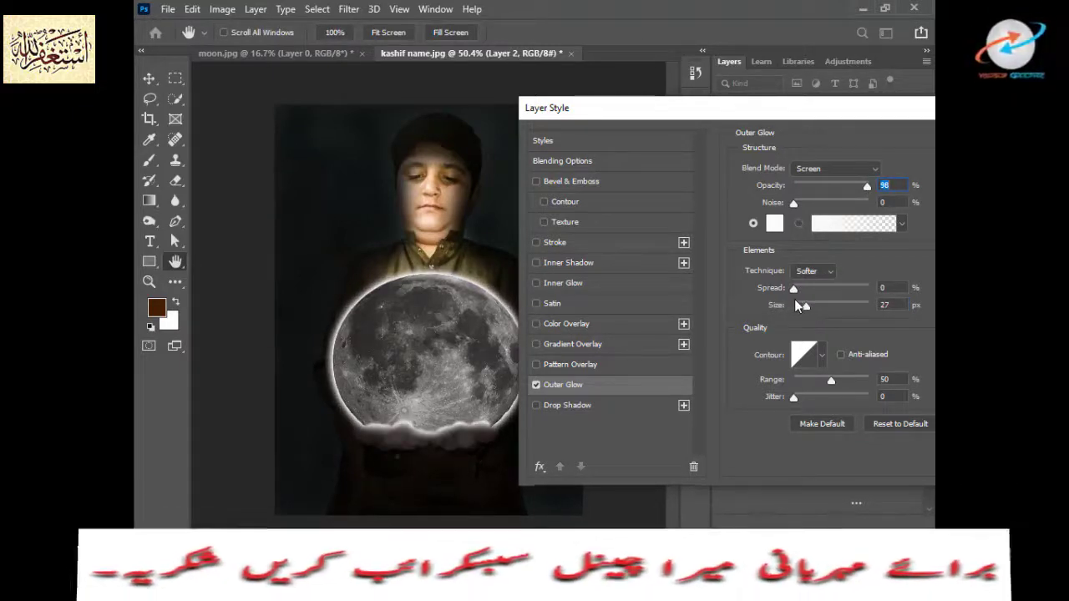
left_click_drag(794, 289, 794, 291)
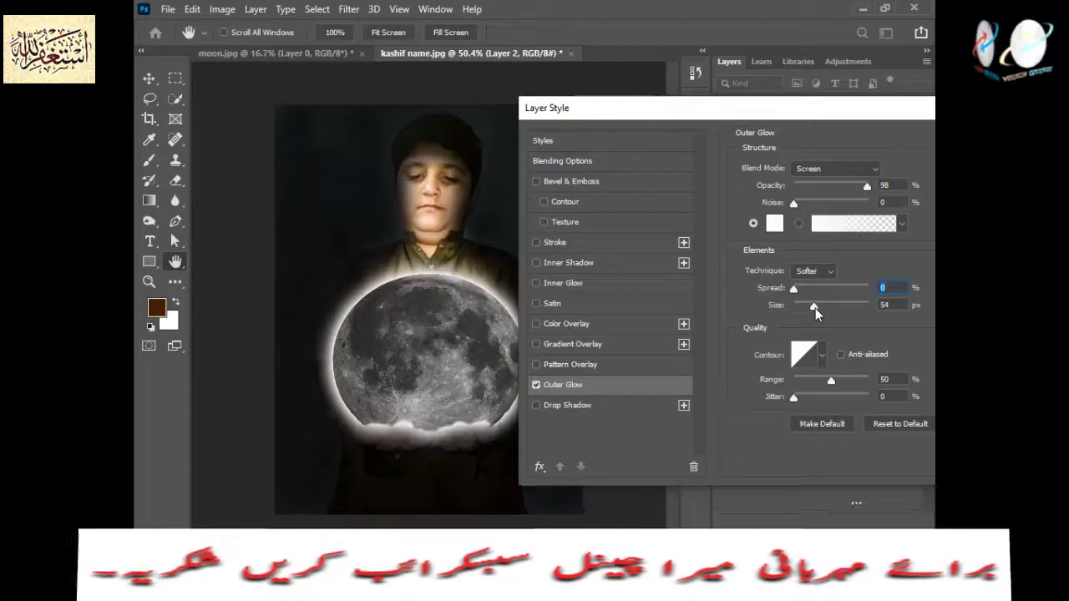
left_click_drag(815, 308, 808, 313)
key("Tab")
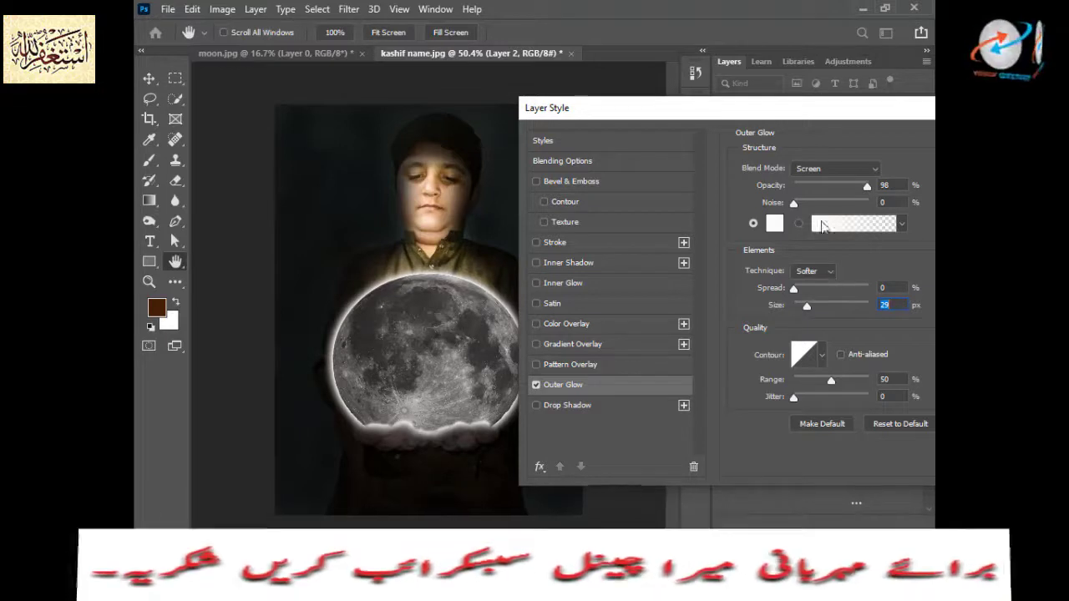
- Try Multiply and Color Burn blends for the glow, then return it to Screen
left_click(874, 169)
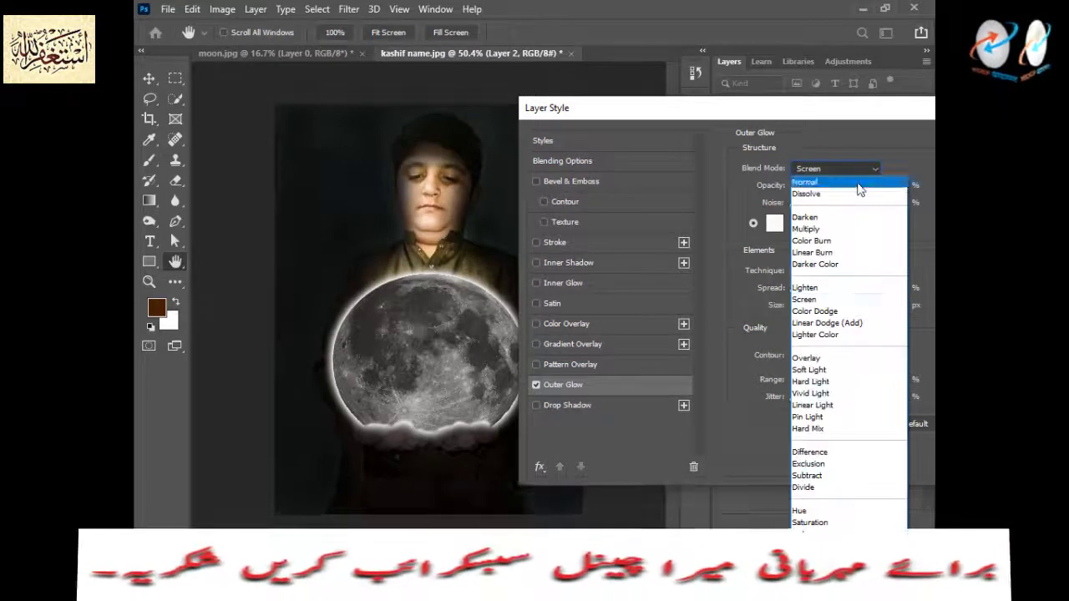
left_click(827, 230)
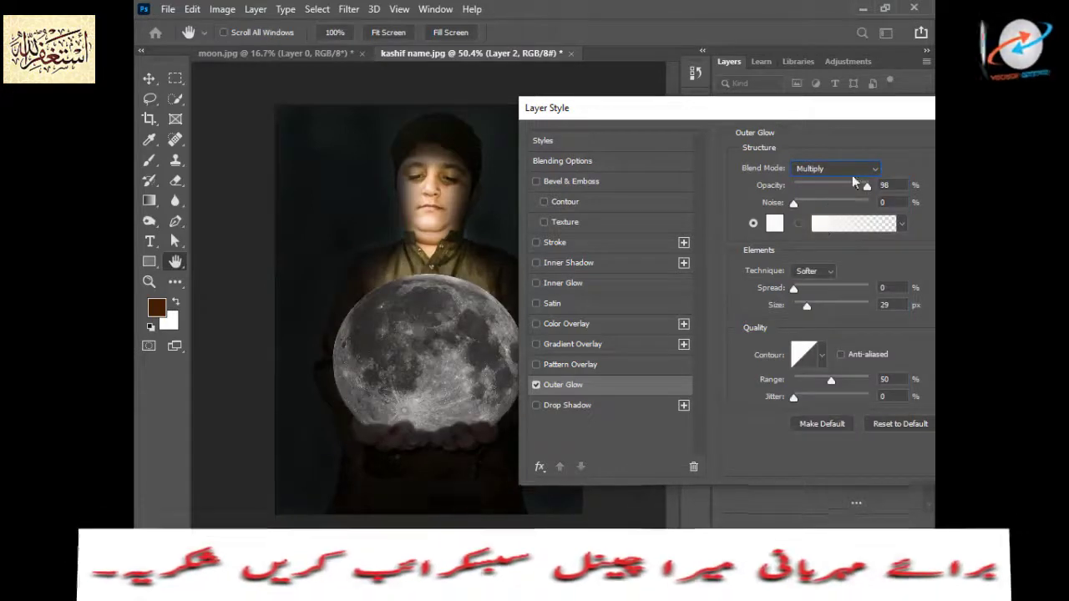
left_click(875, 172)
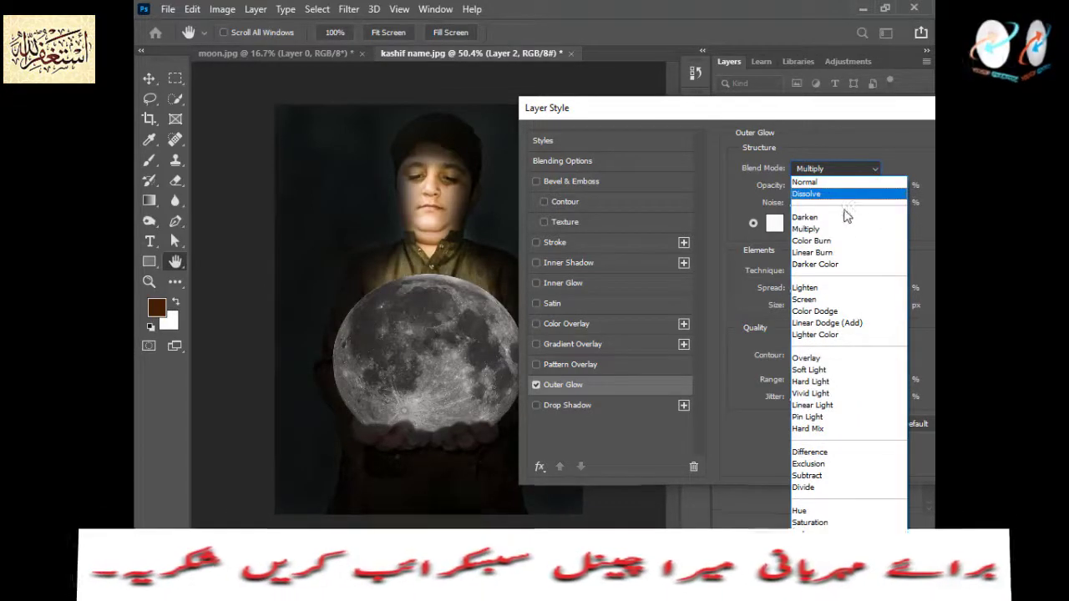
left_click(822, 241)
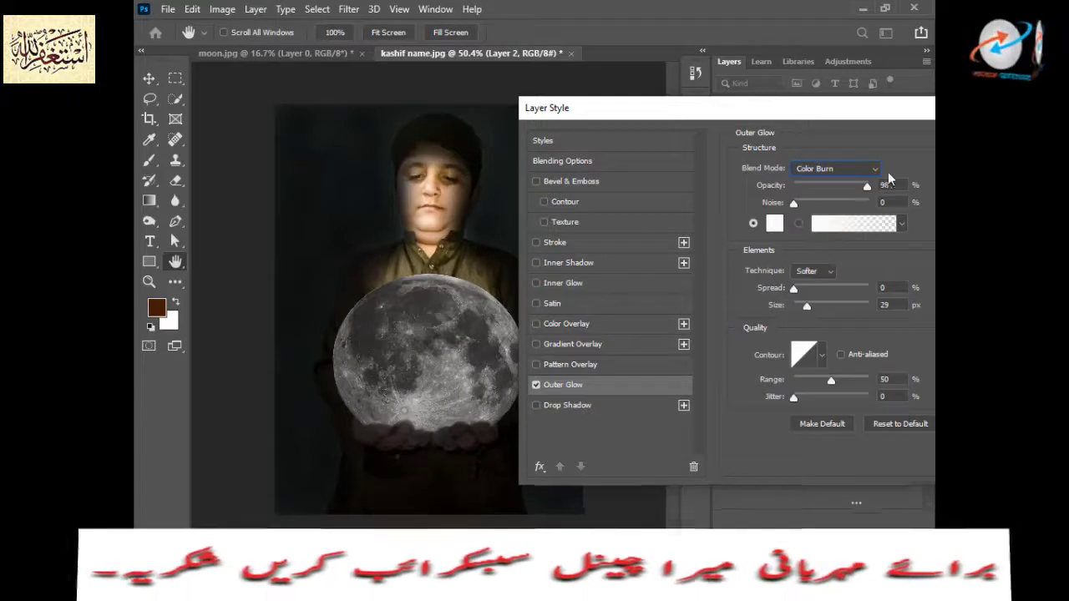
left_click(875, 169)
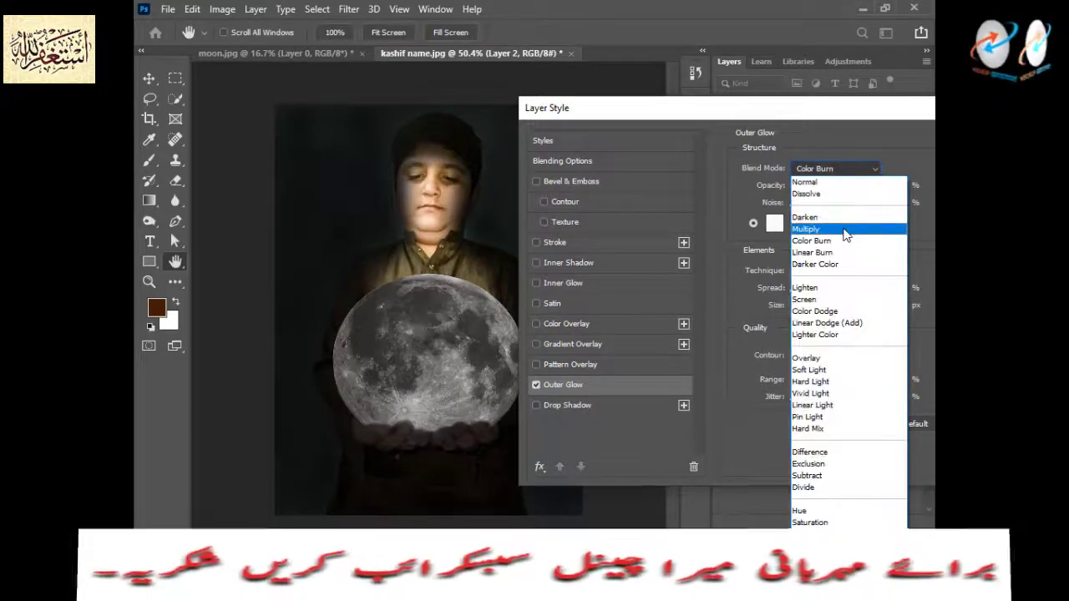
left_click(827, 301)
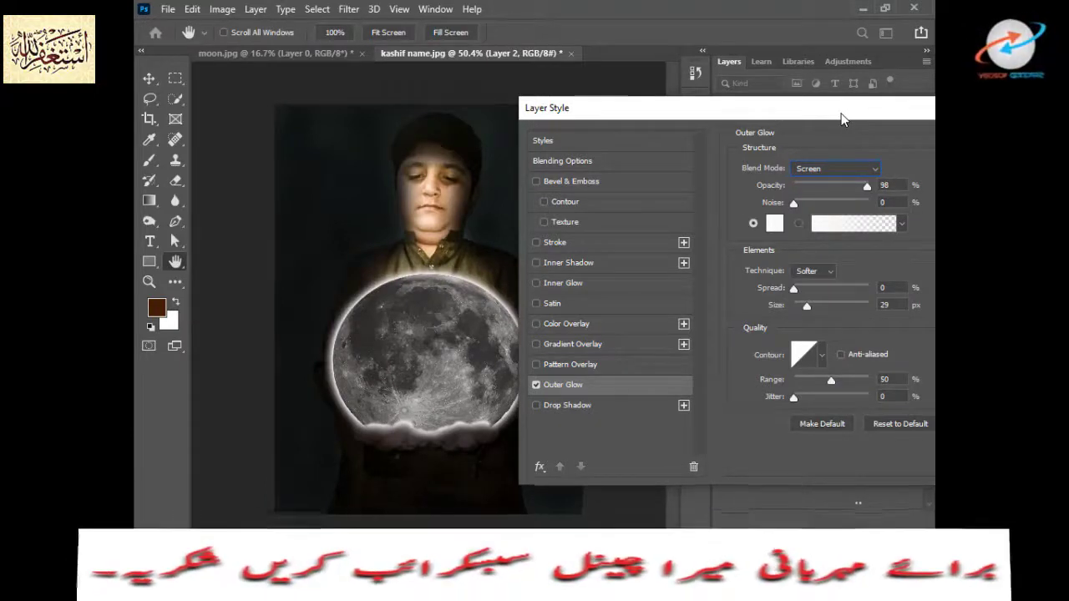
left_click_drag(841, 119, 769, 130)
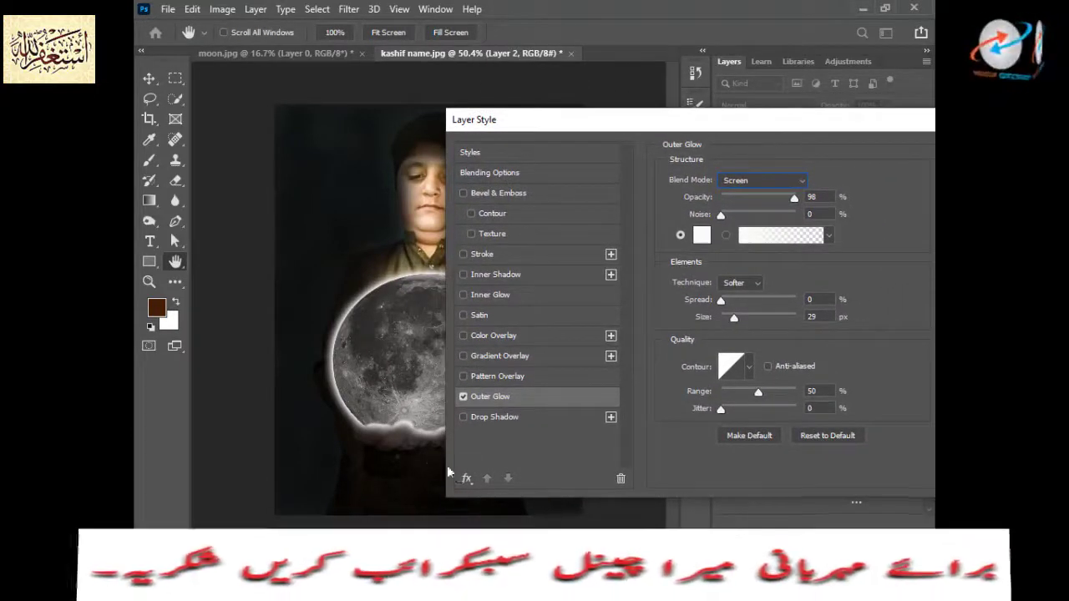
- Add an Inner Glow at 8% opacity and 10 px size, then apply both glows
left_click(517, 295)
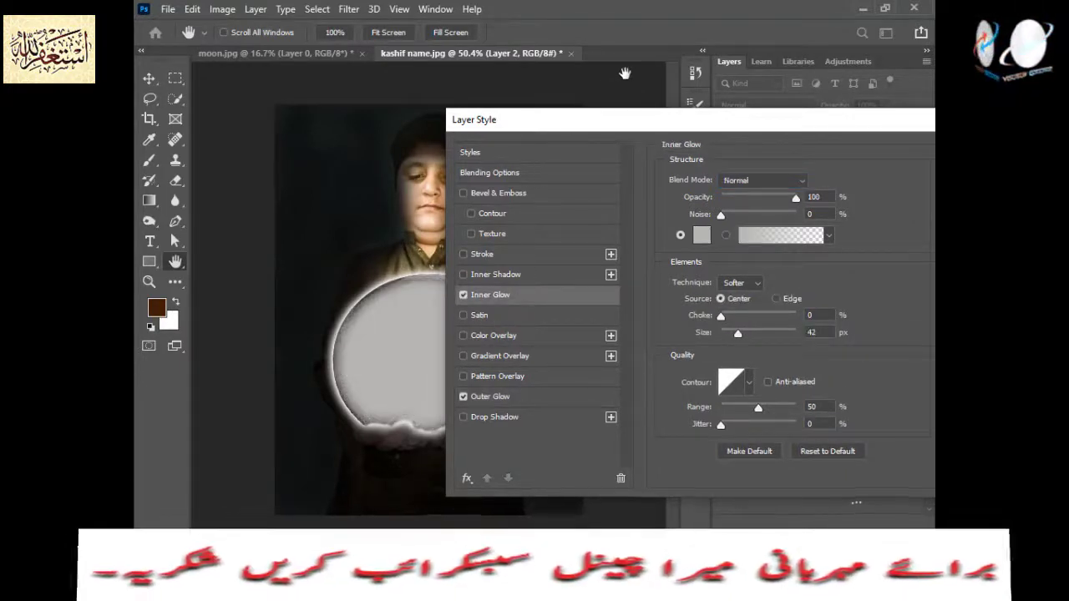
left_click_drag(796, 199, 718, 211)
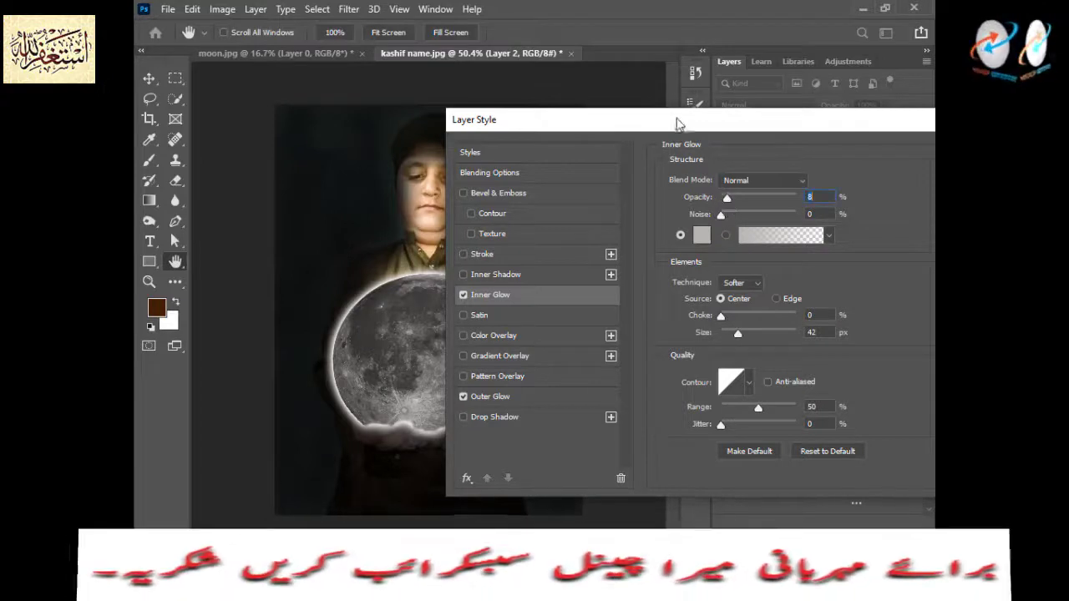
left_click_drag(676, 127, 842, 119)
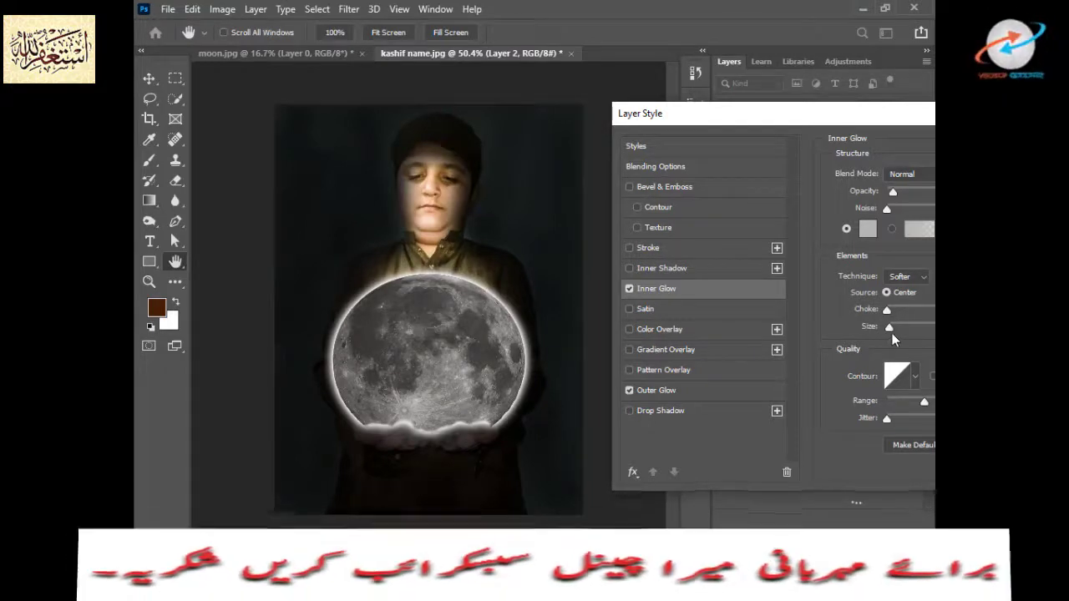
left_click_drag(891, 333, 895, 332)
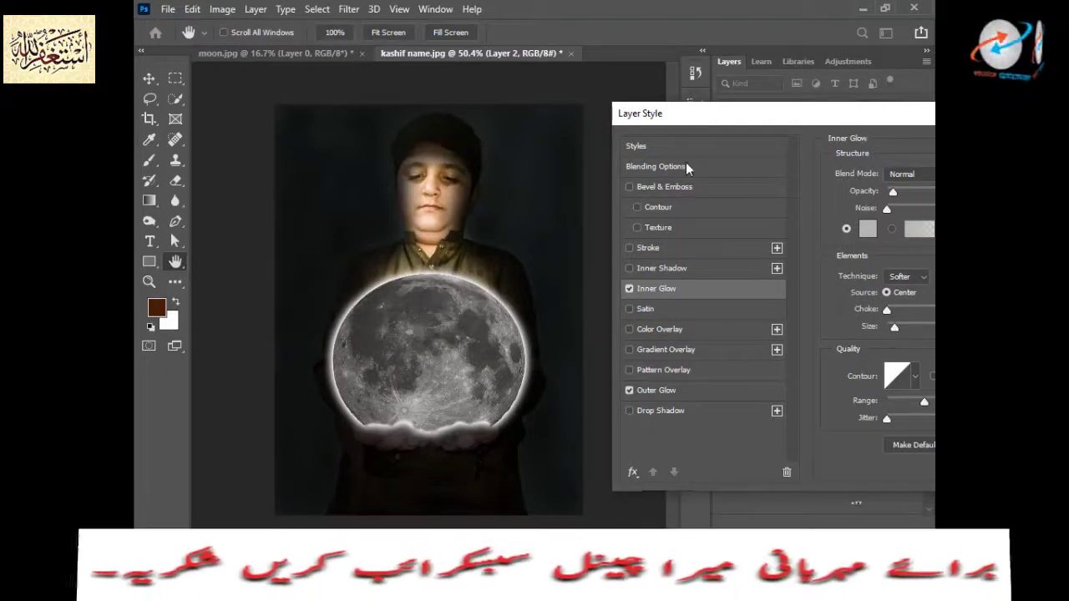
left_click_drag(760, 128, 548, 147)
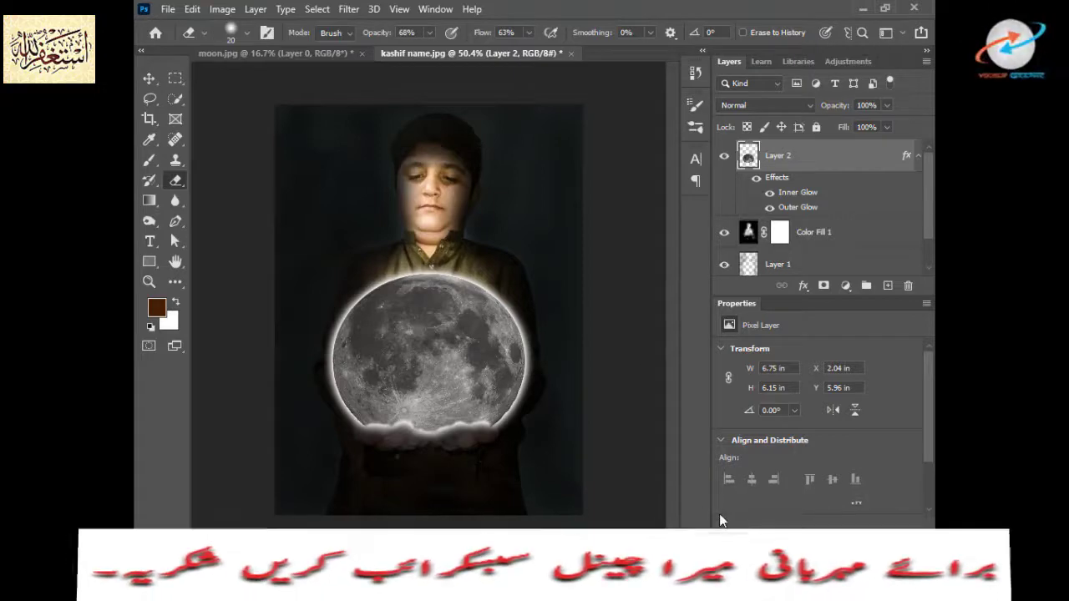
- Flatten the image into a single Layer 0 from the Layers panel context menu
scroll(798, 251, "down", 1)
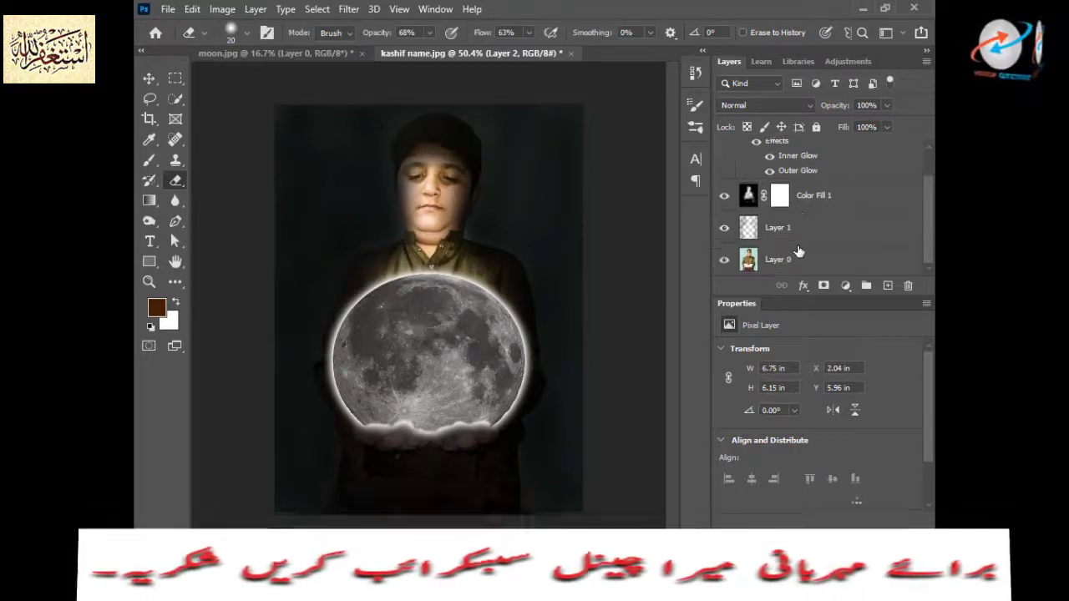
right_click(804, 262)
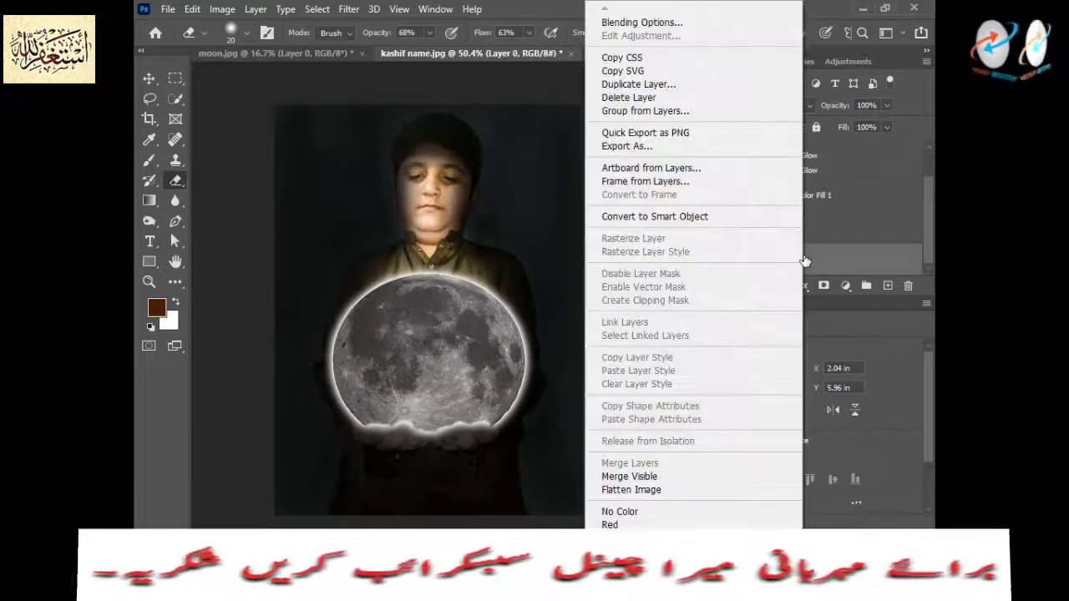
left_click(674, 476)
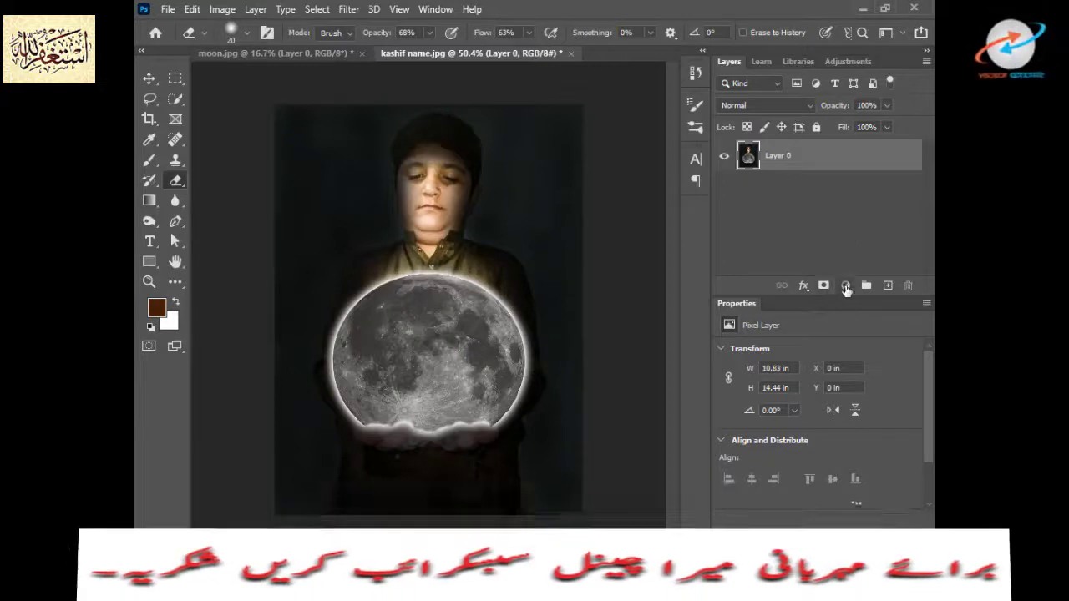
left_click(846, 286)
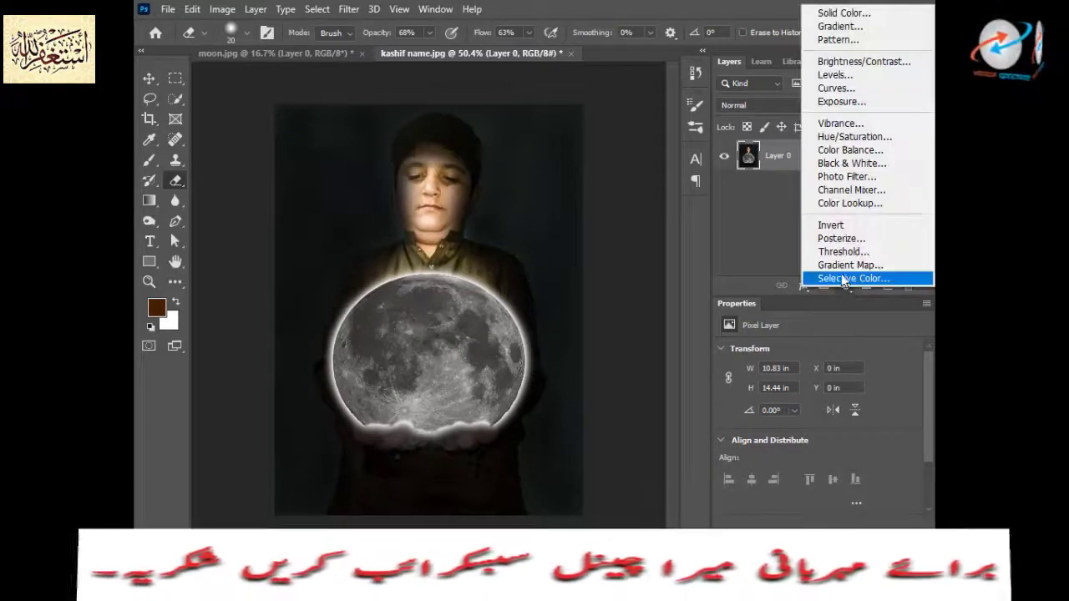
- Add a Levels adjustment layer above Layer 0 with the white input set to 231
left_click(852, 77)
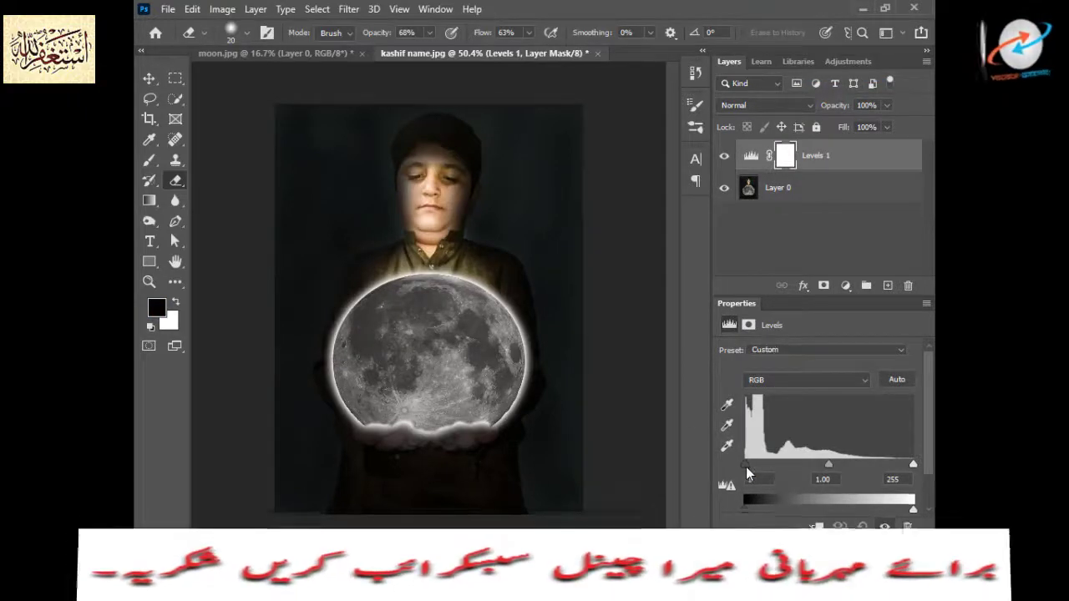
mouse_move(745, 465)
left_mouse_down()
mouse_move(760, 467)
mouse_move(746, 470)
left_mouse_up()
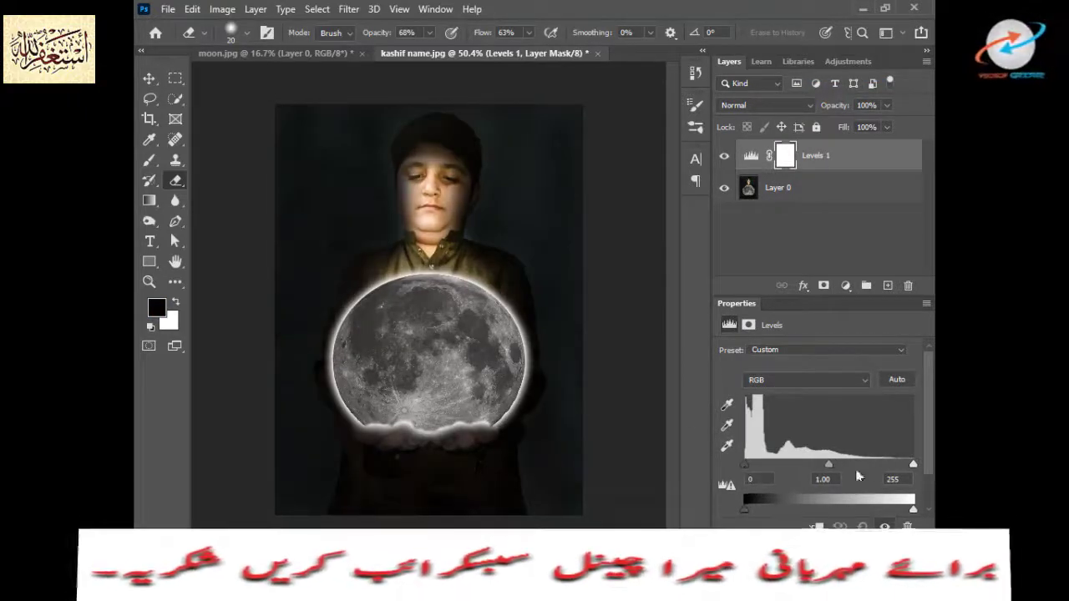
left_click_drag(914, 466, 896, 466)
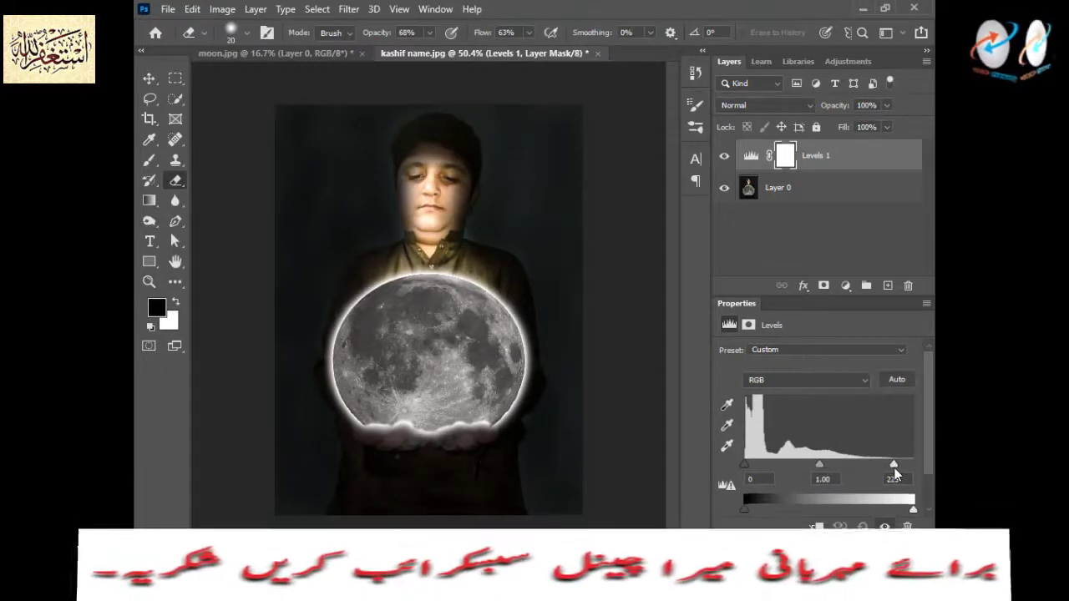
mouse_move(897, 466)
left_mouse_down()
mouse_move(860, 474)
mouse_move(898, 467)
left_mouse_up()
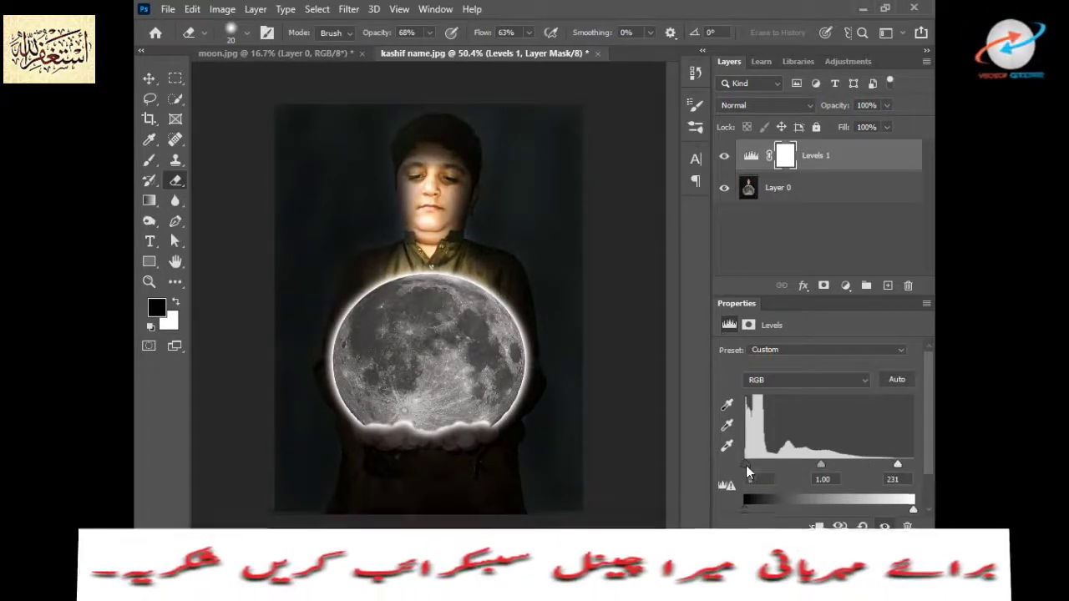
mouse_move(742, 465)
left_mouse_down()
mouse_move(752, 466)
mouse_move(742, 470)
left_mouse_up()
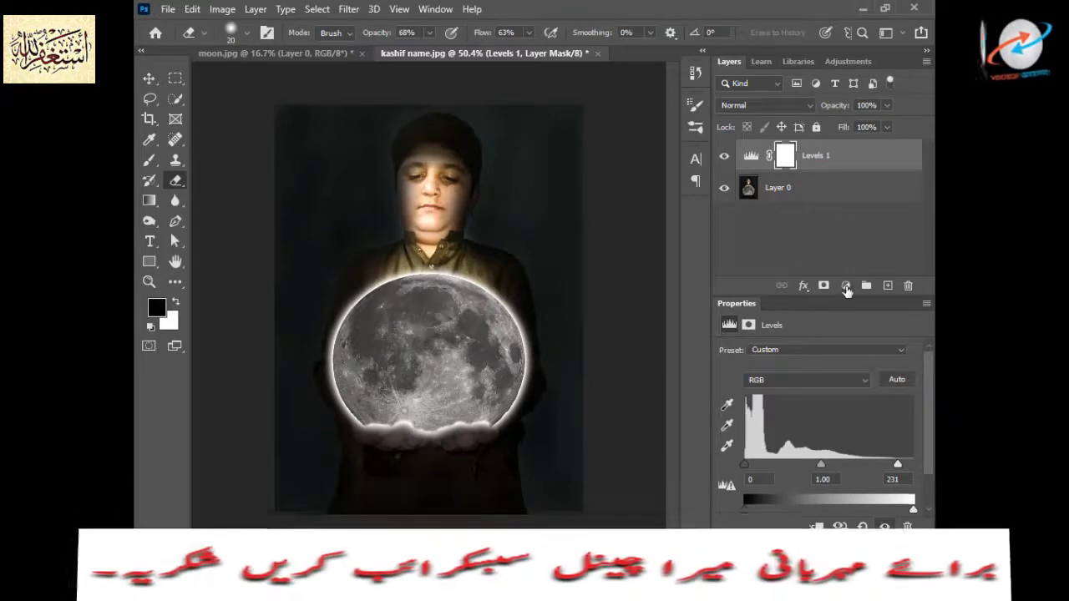
left_click(845, 286)
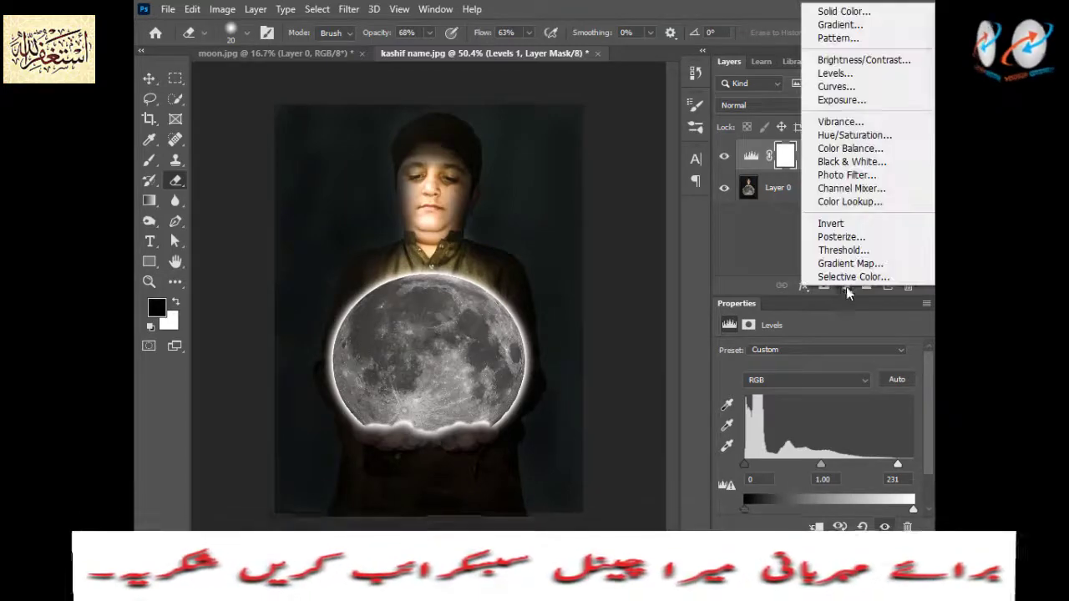
- Add a Curves 1 layer and bend its RGB curve with two points to darken shadows
left_click(835, 87)
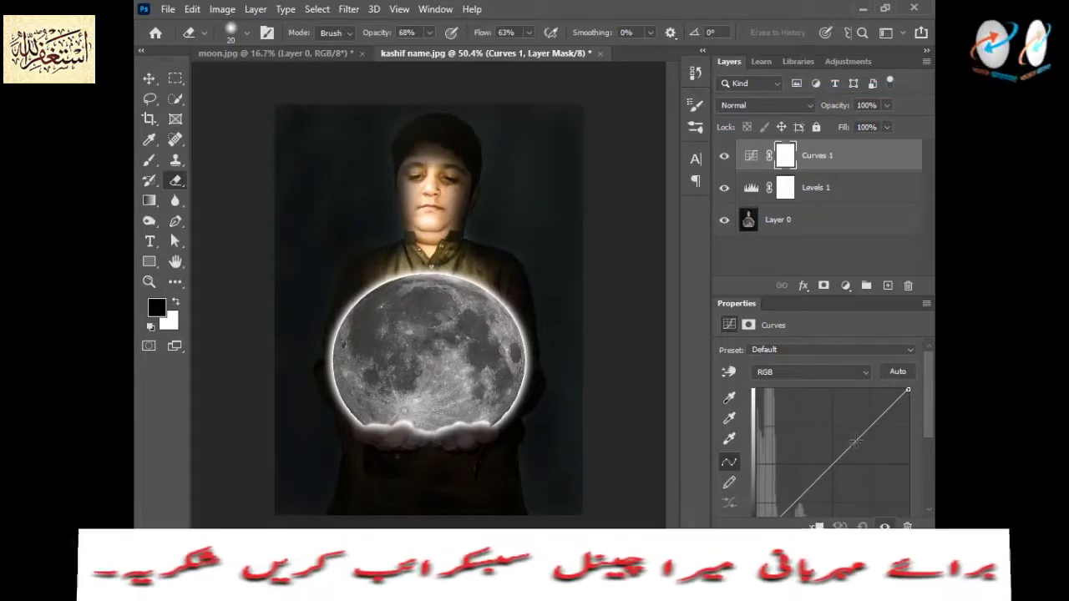
left_click_drag(855, 444, 864, 450)
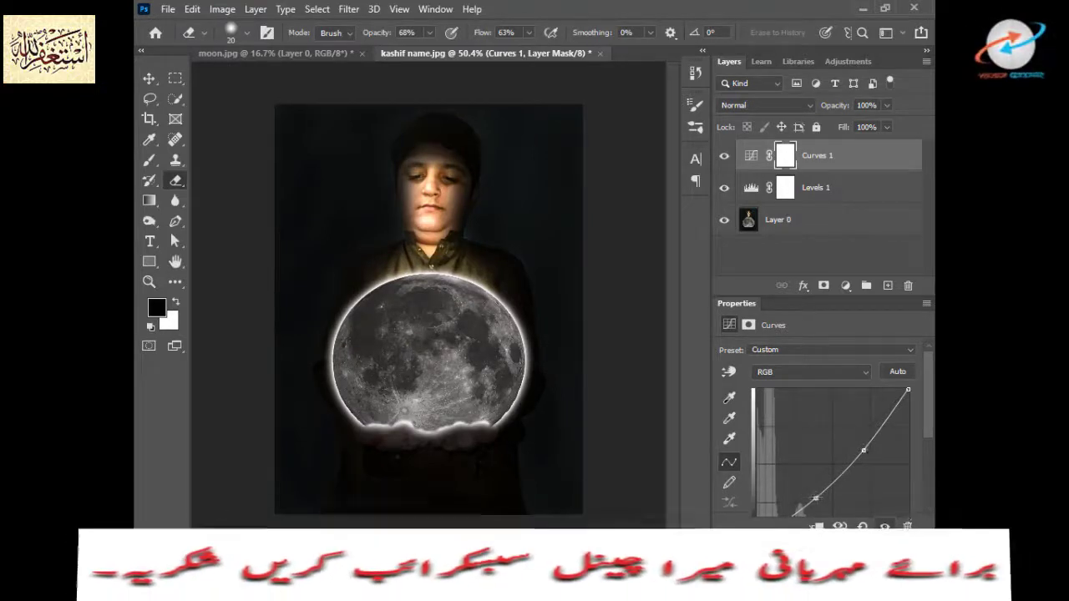
left_click_drag(814, 499, 811, 493)
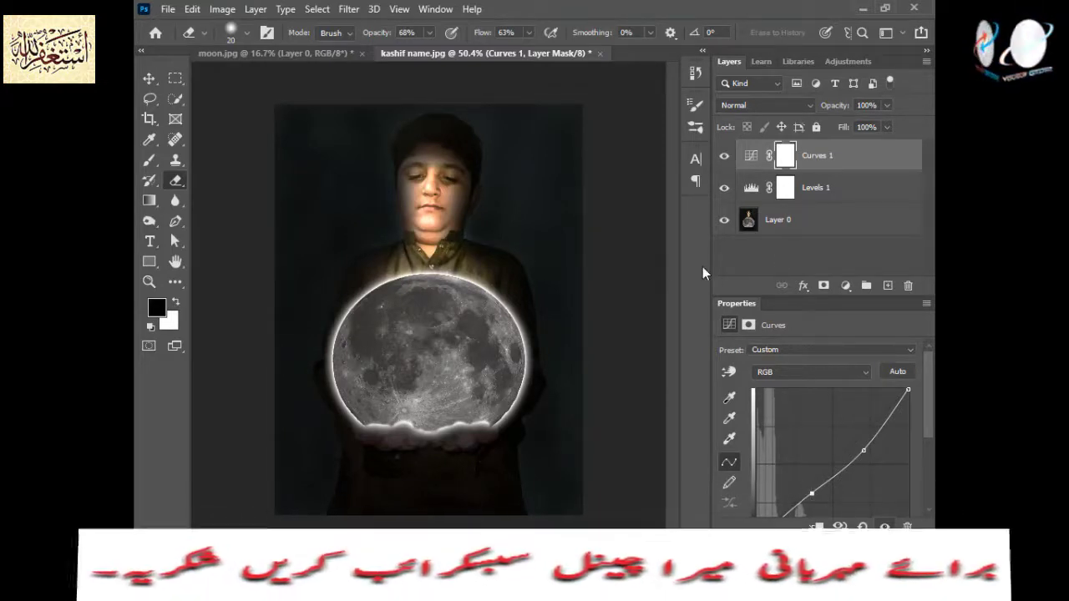
left_click(148, 79)
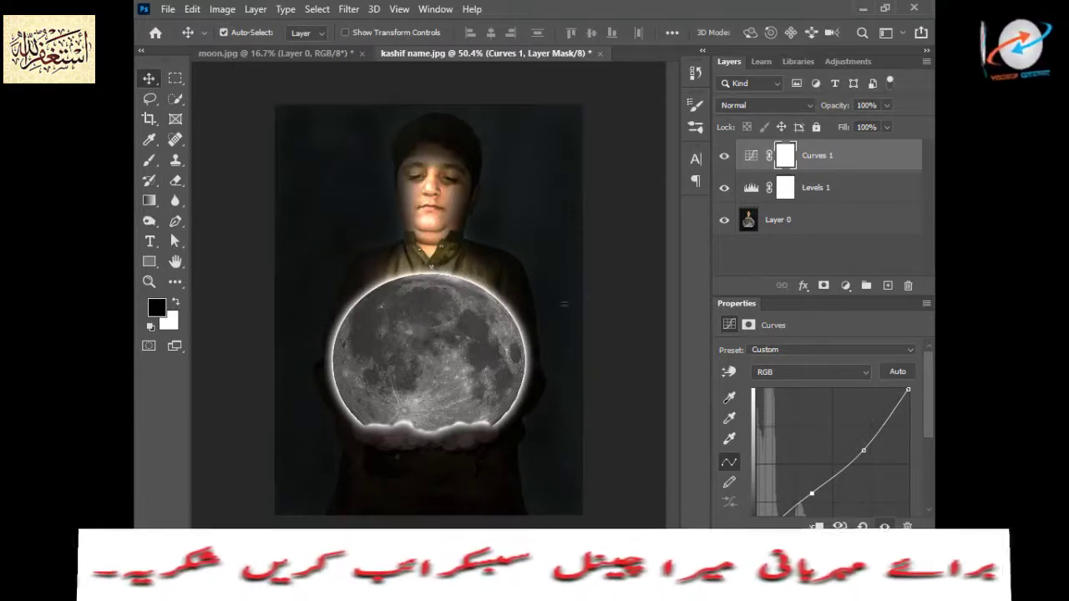
- Select the base photo layer, Layer 0, and launch Camera Raw Filter on it
left_click(510, 339)
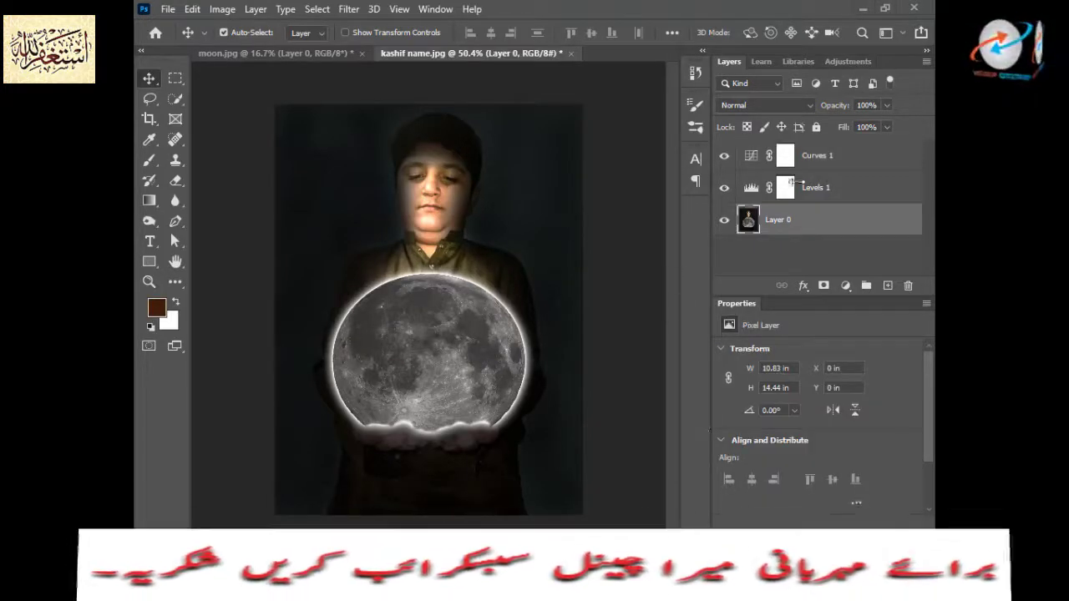
left_click(867, 170)
left_click(847, 222)
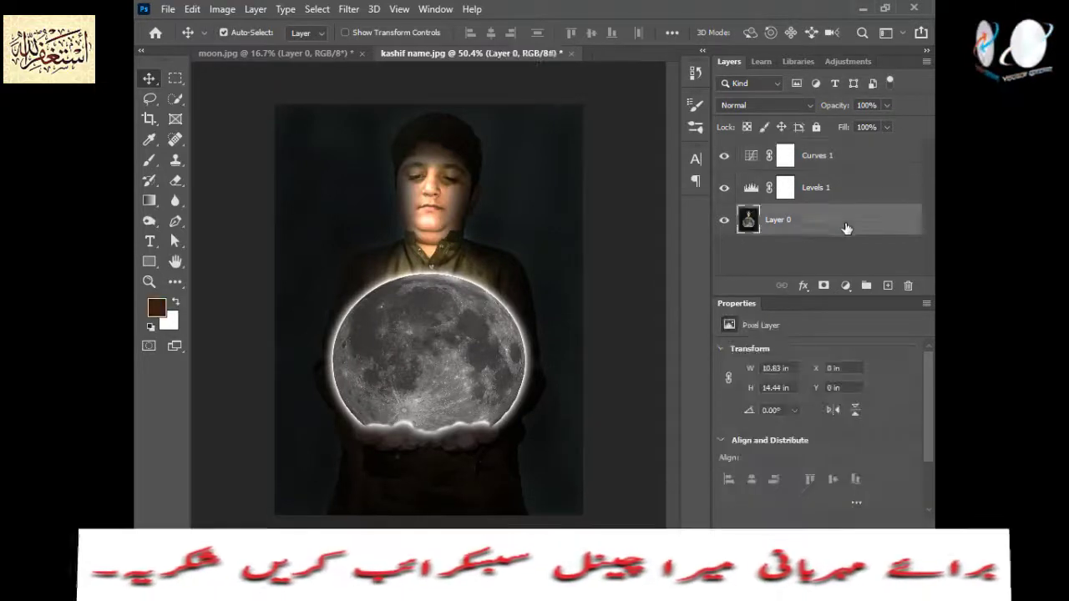
left_click(349, 9)
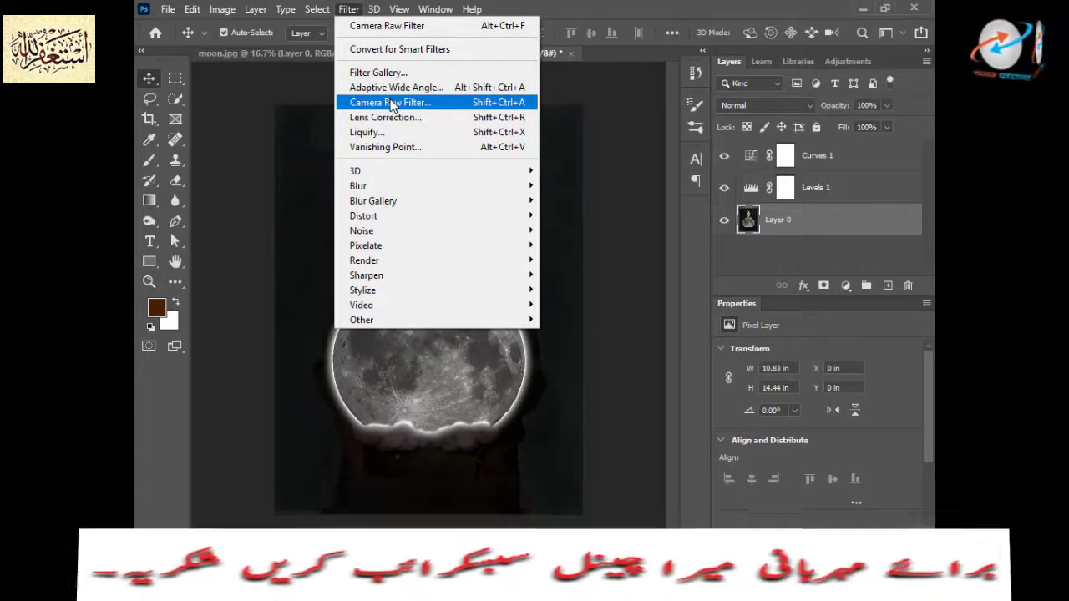
left_click(390, 103)
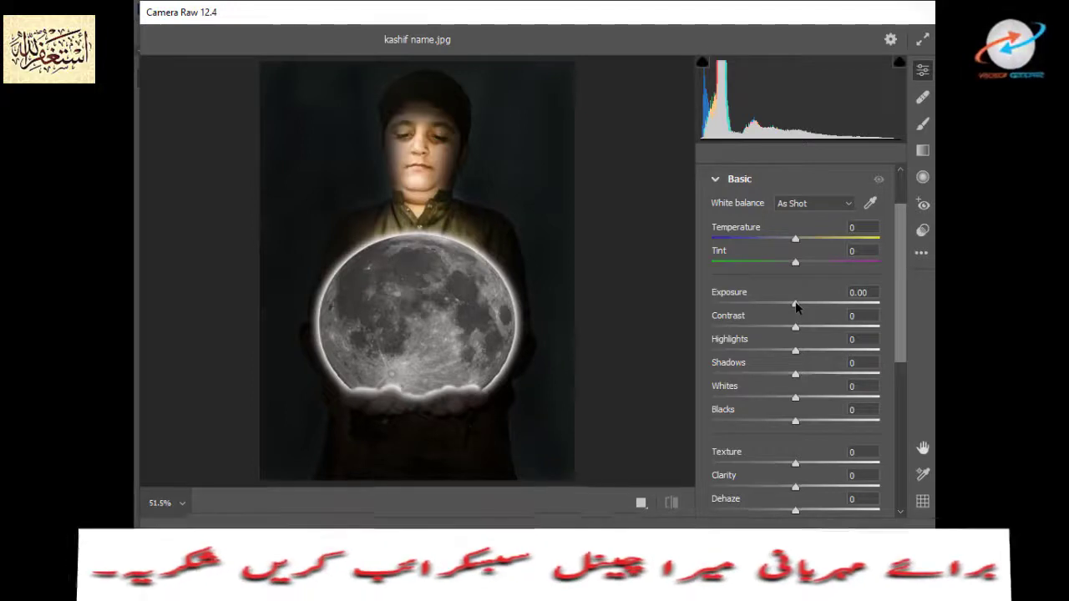
- Set Camera Raw Exposure -0.60, Contrast +16, Highlights +37, Shadows +53, Whites +61, Blacks -21
left_click_drag(795, 307, 779, 311)
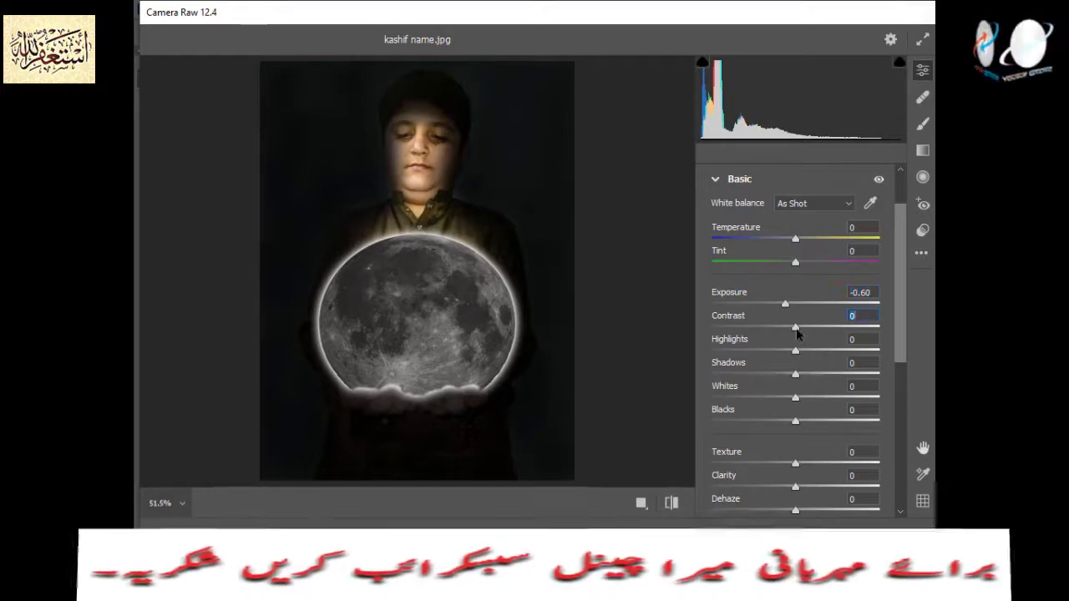
mouse_move(804, 332)
left_mouse_down()
mouse_move(828, 333)
mouse_move(811, 337)
left_mouse_up()
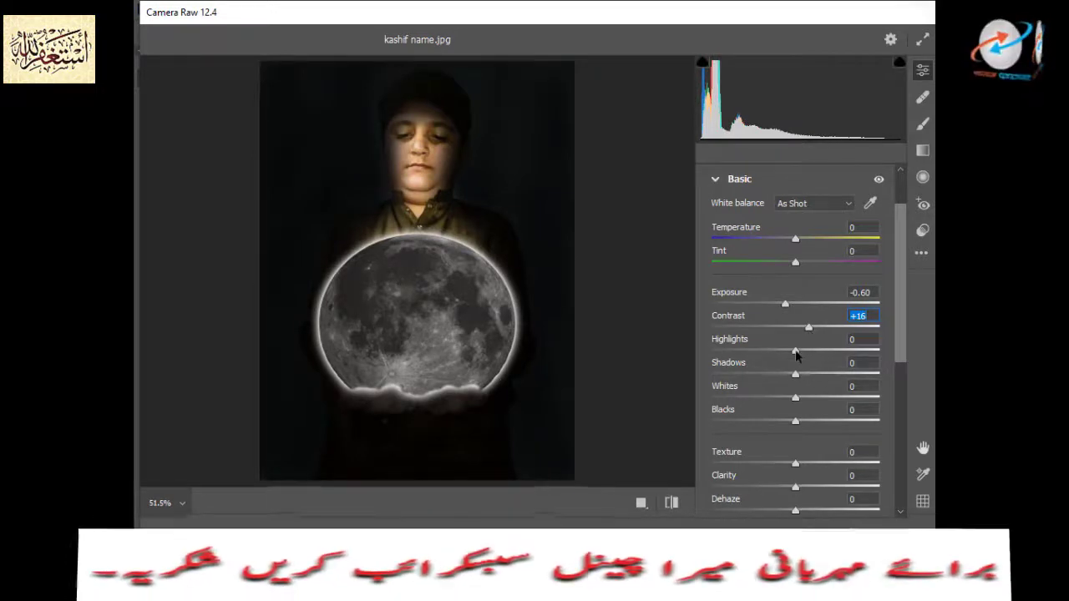
mouse_move(802, 355)
left_mouse_down()
mouse_move(821, 350)
mouse_move(766, 353)
mouse_move(829, 352)
left_mouse_up()
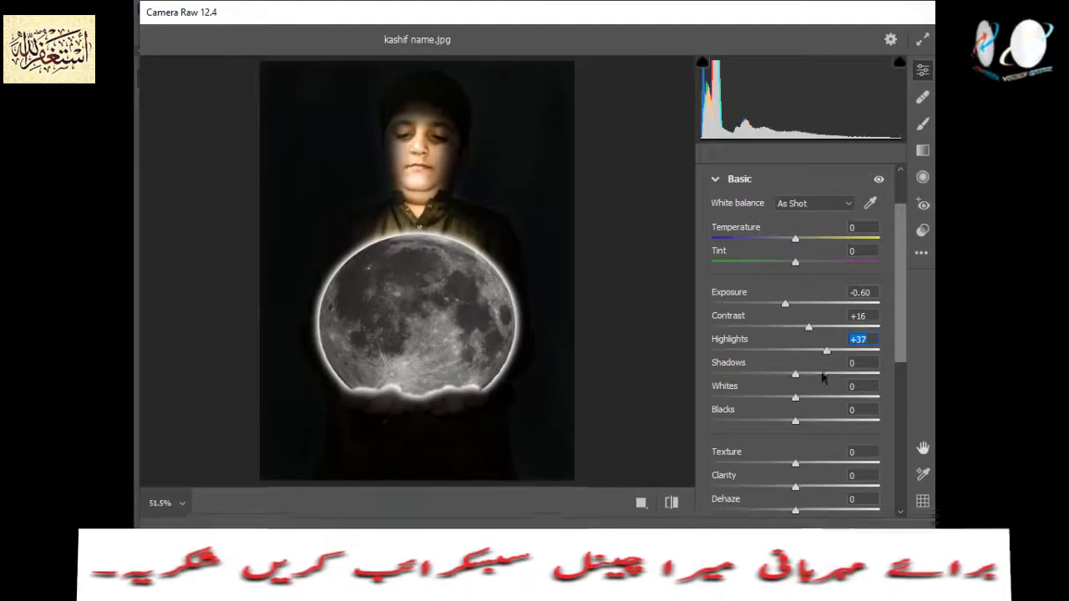
left_click_drag(795, 378, 842, 374)
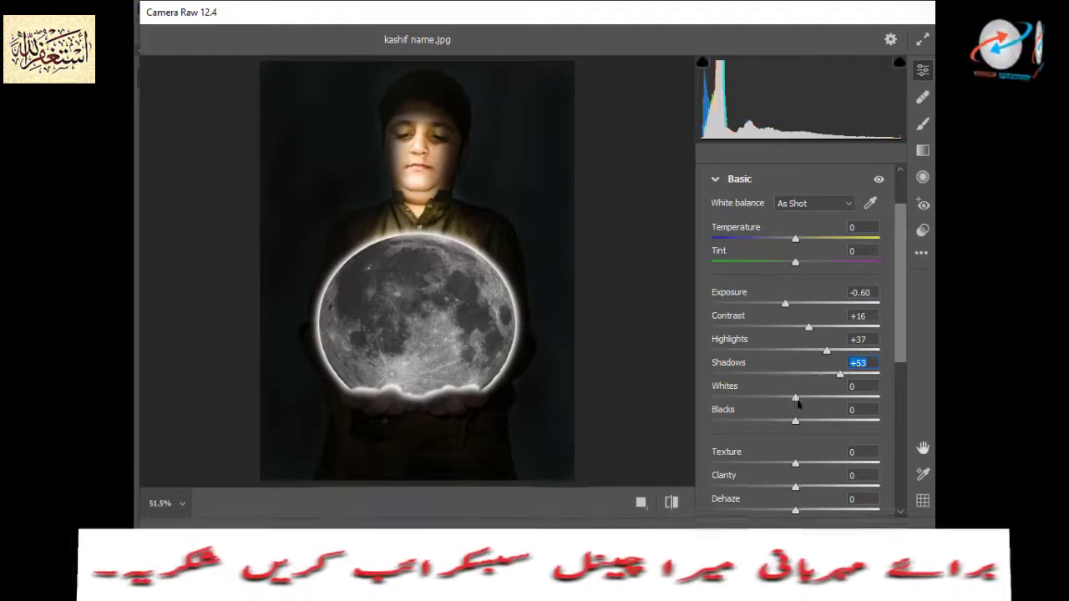
left_click_drag(795, 398, 846, 401)
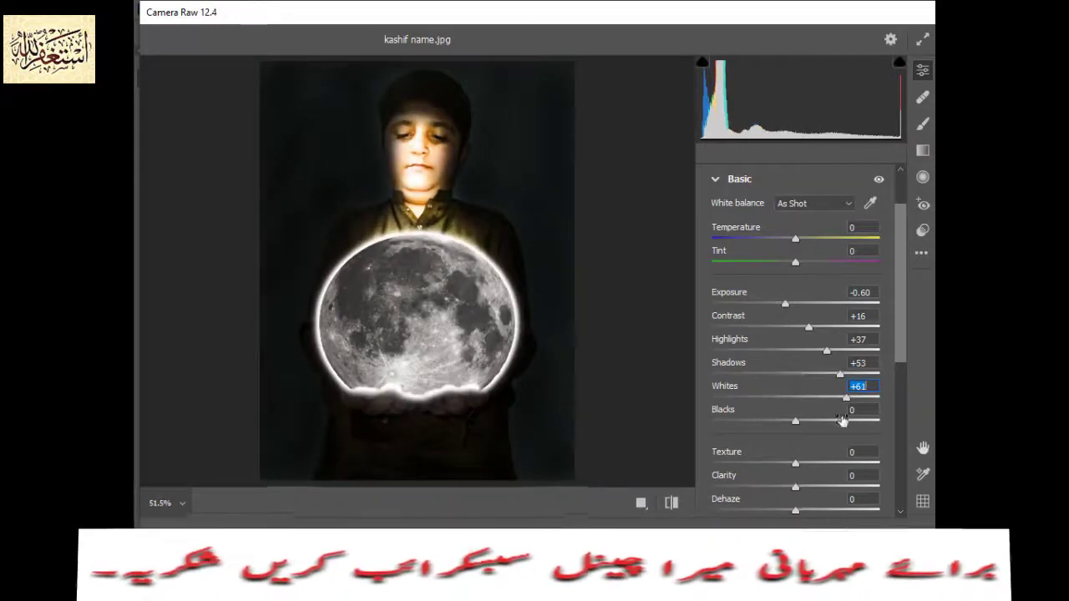
mouse_move(796, 421)
left_mouse_down()
mouse_move(824, 426)
mouse_move(768, 428)
mouse_move(776, 426)
left_mouse_up()
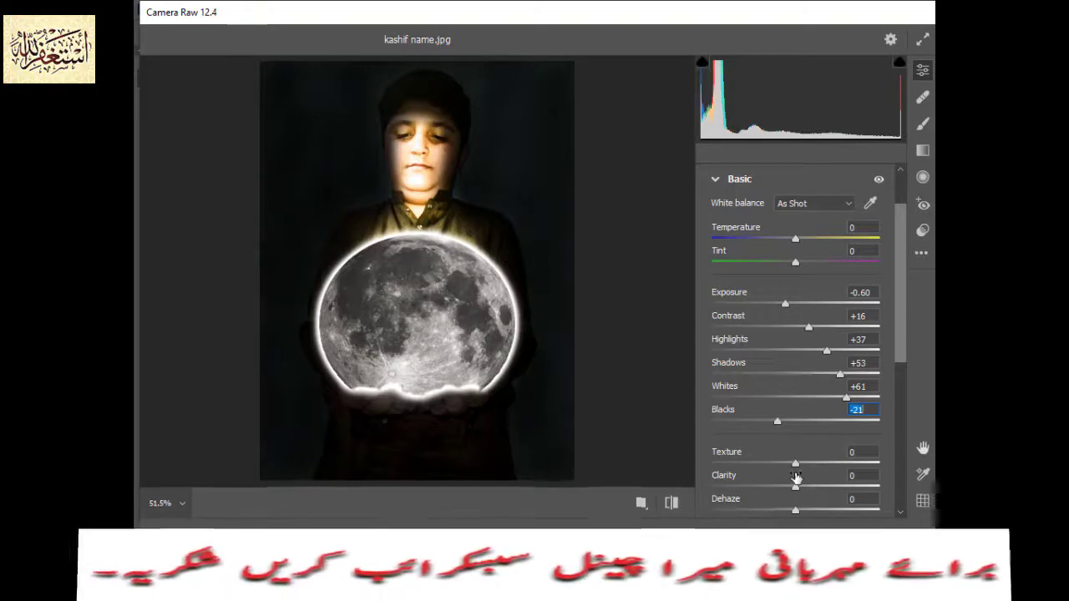
left_click(796, 461)
- Set Texture +2, Clarity +73 and Dehaze +4 in Camera Raw's Basic panel
mouse_move(796, 462)
left_mouse_down()
mouse_move(815, 462)
mouse_move(797, 463)
mouse_move(829, 487)
mouse_move(857, 487)
left_mouse_up()
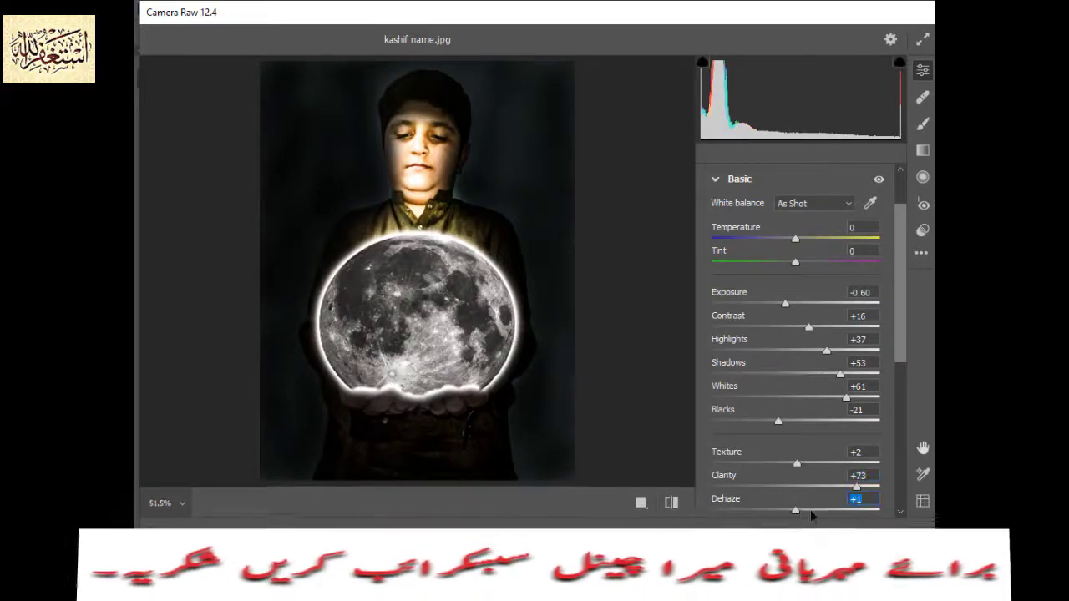
left_click_drag(796, 512, 811, 512)
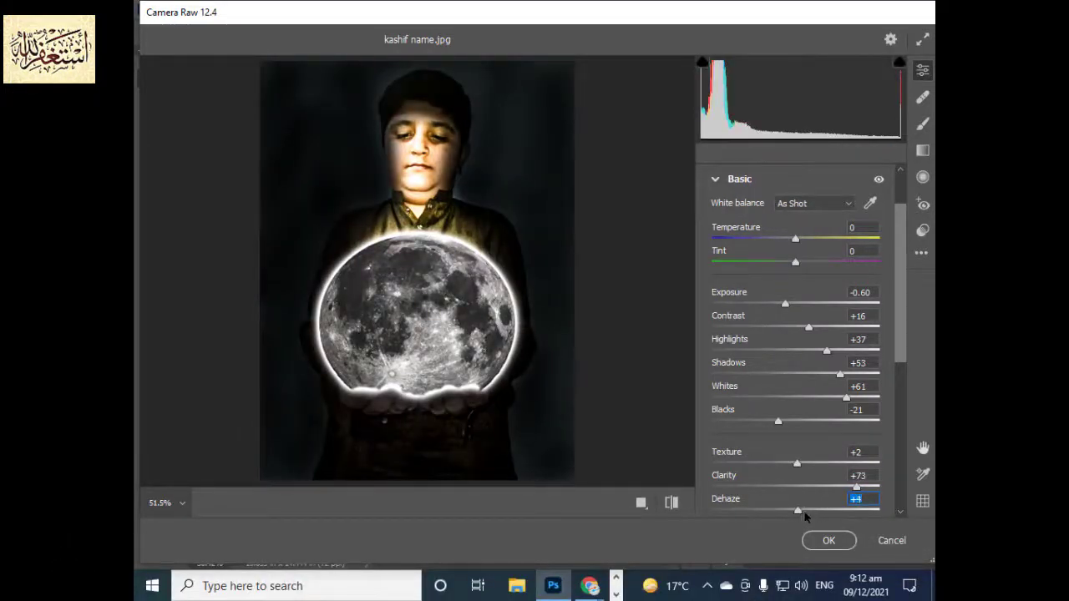
left_click_drag(798, 511, 805, 510)
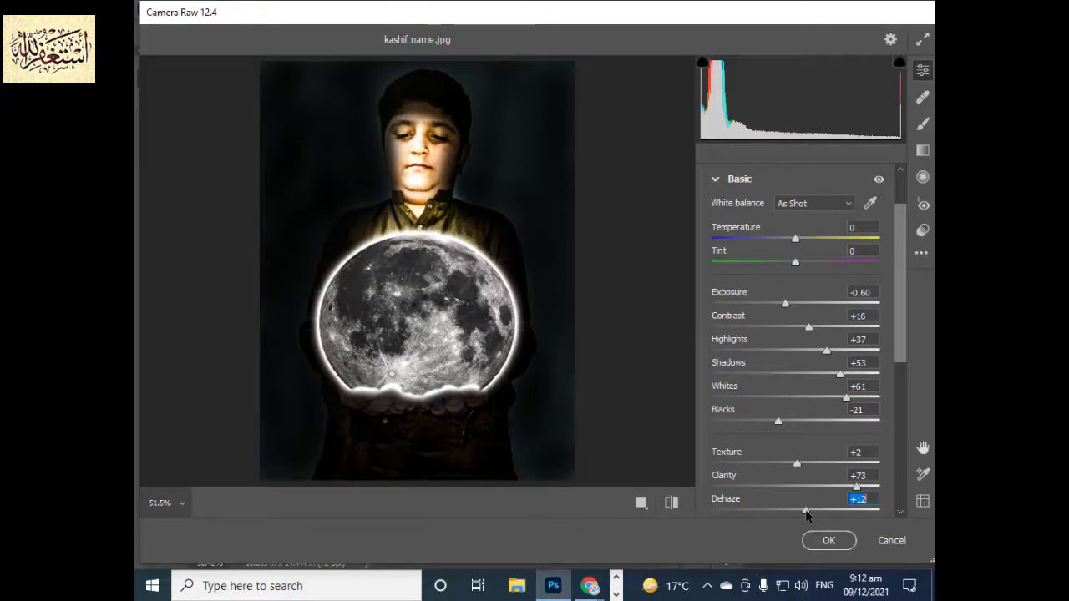
left_click_drag(805, 511, 799, 511)
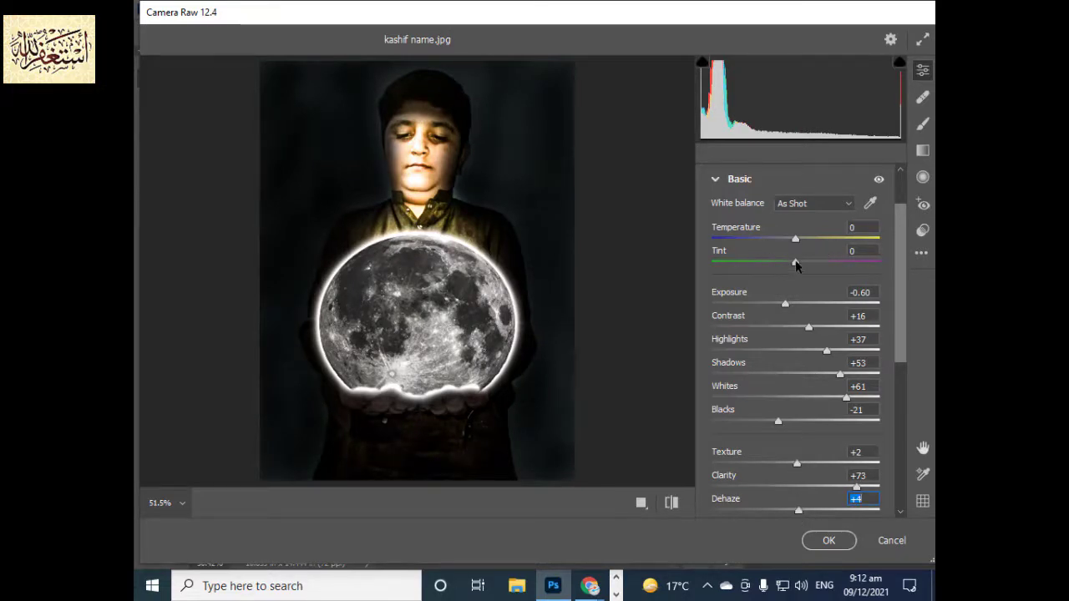
- Cool the white balance to Temperature -7 and Tint +9
left_click_drag(796, 263, 798, 263)
type("21")
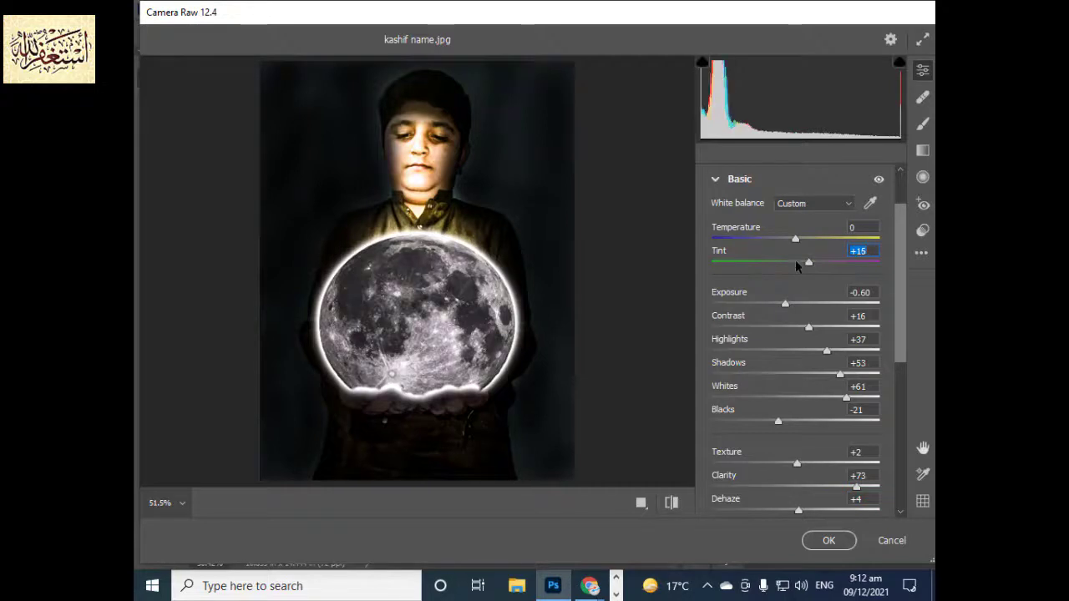
key("Return")
mouse_move(795, 263)
left_mouse_down()
mouse_move(830, 263)
mouse_move(803, 263)
left_mouse_up()
mouse_move(796, 239)
left_mouse_down()
mouse_move(808, 240)
mouse_move(793, 241)
left_mouse_up()
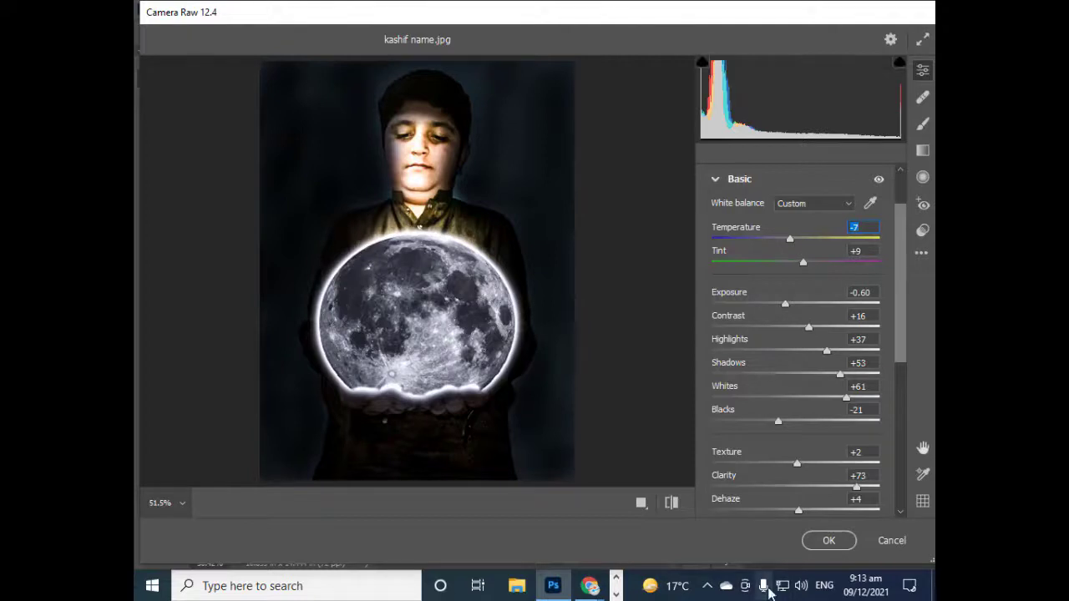
- Confirm the Camera Raw dialog with OK to apply the grading to Layer 0
left_click(822, 541)
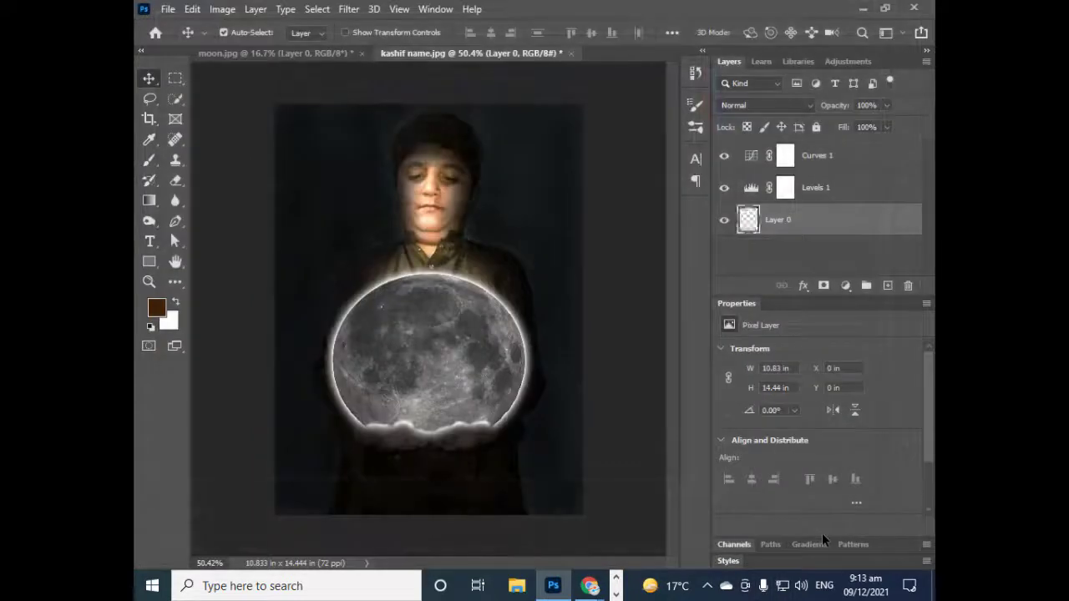